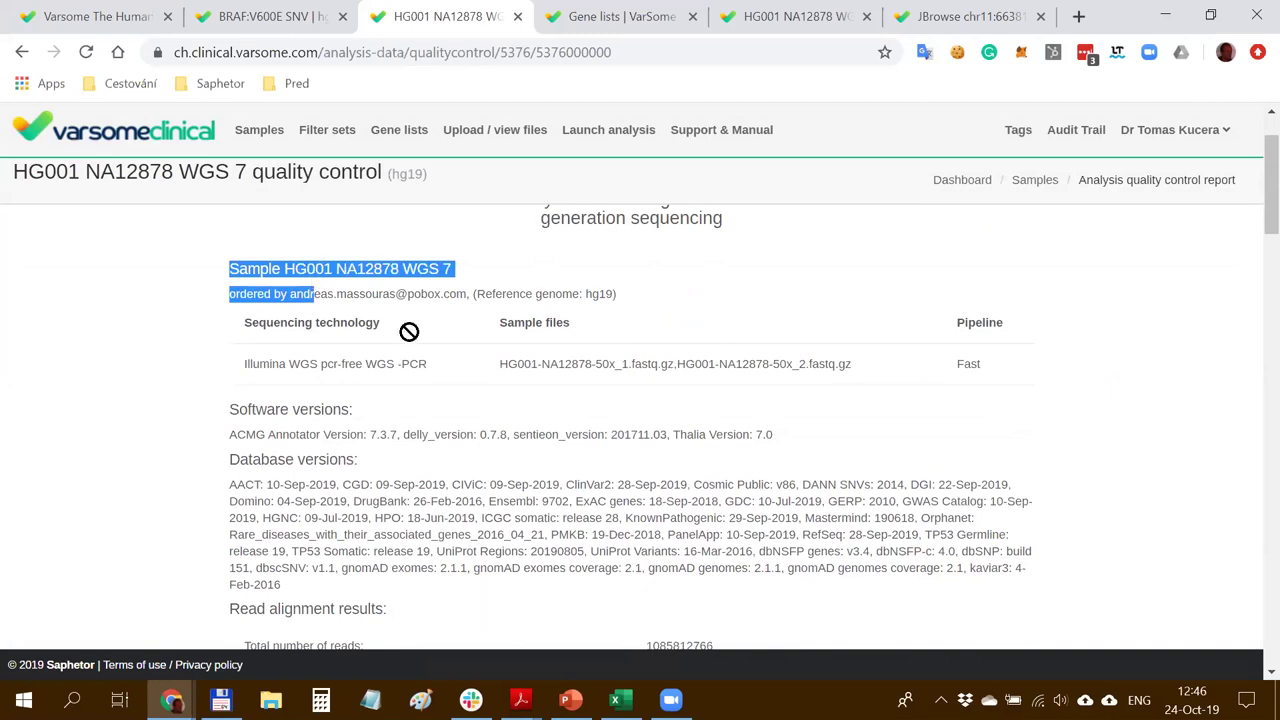
Examine the software versions and database versions listed in the sample's quality control report
scroll(271, 266, down, 1)
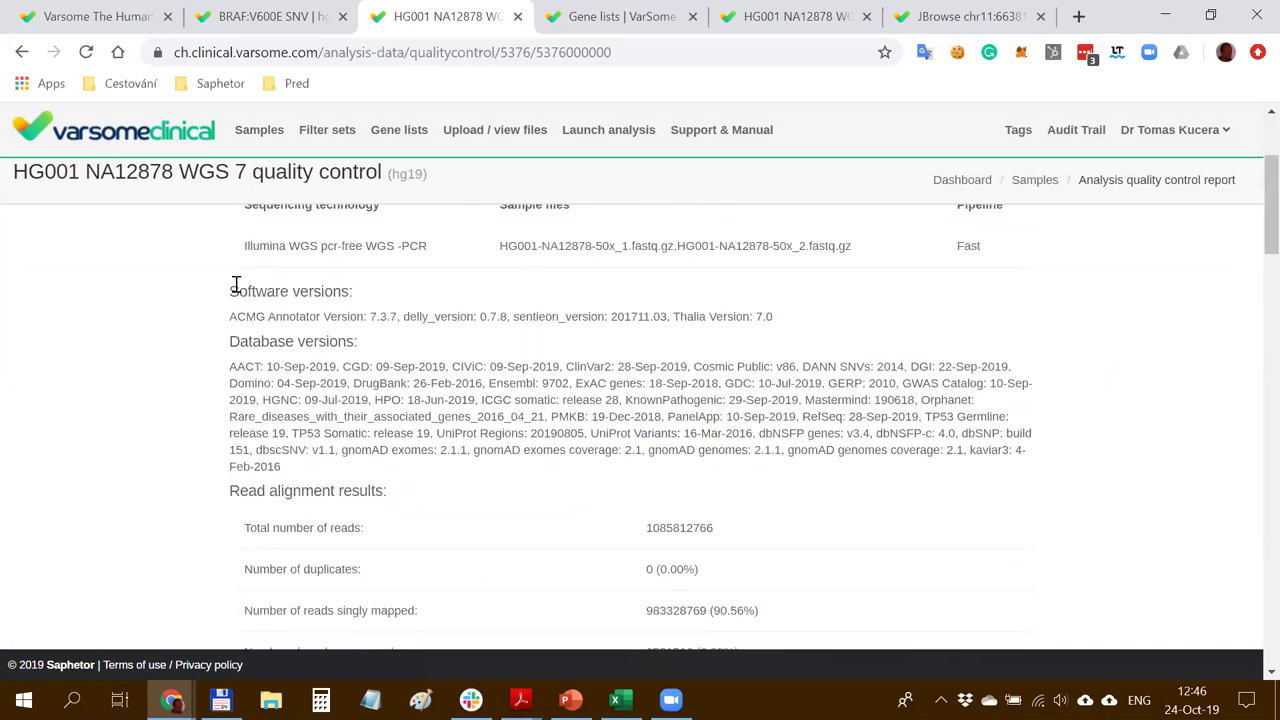
drag(232, 292, 416, 297)
click(376, 300)
scroll(376, 300, down, 1)
drag(230, 273, 474, 386)
scroll(628, 333, down, 1)
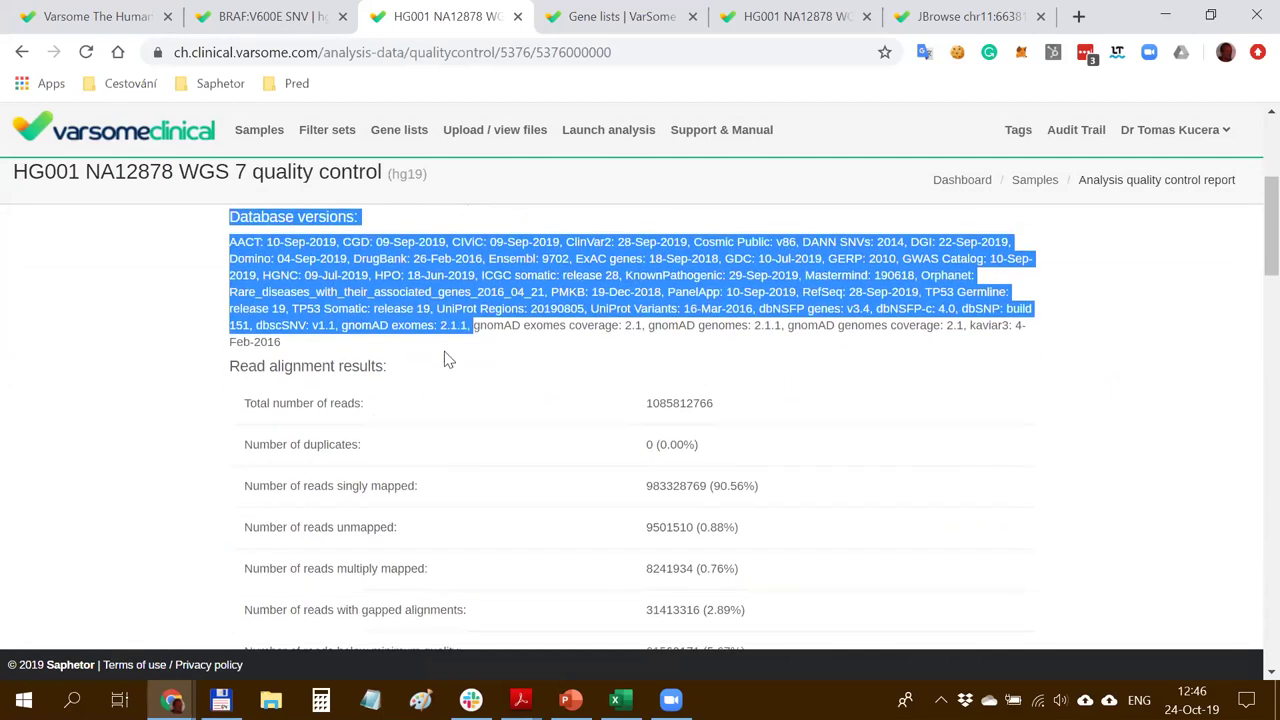
Examine the read alignment results in the quality control report
click(291, 385)
drag(272, 362, 333, 365)
click(331, 365)
scroll(329, 363, down, 1)
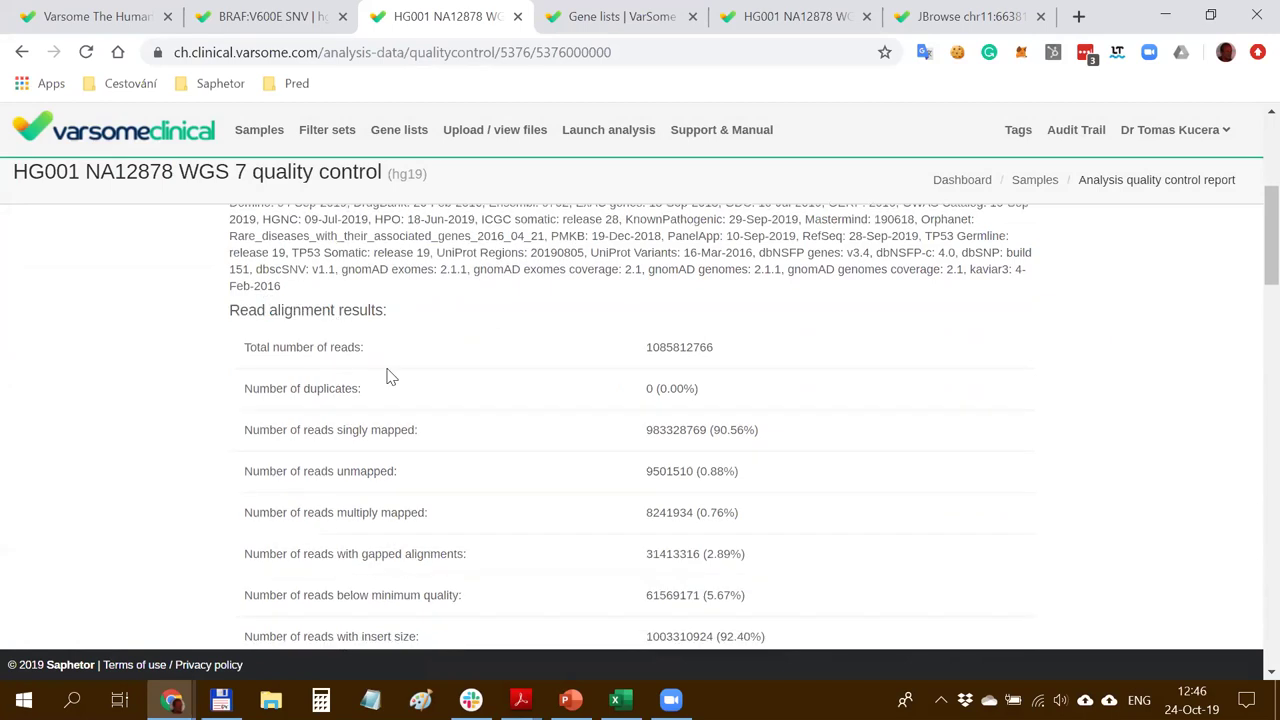
scroll(406, 357, down, 2)
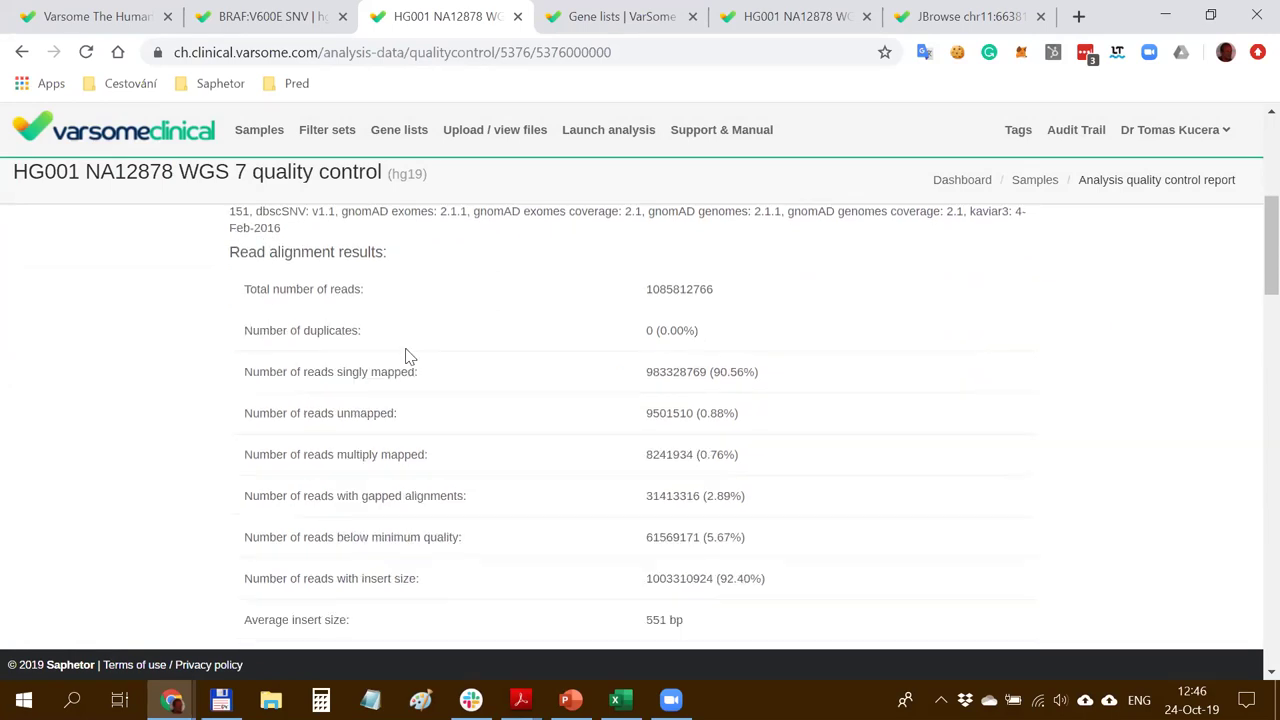
scroll(449, 344, down, 6)
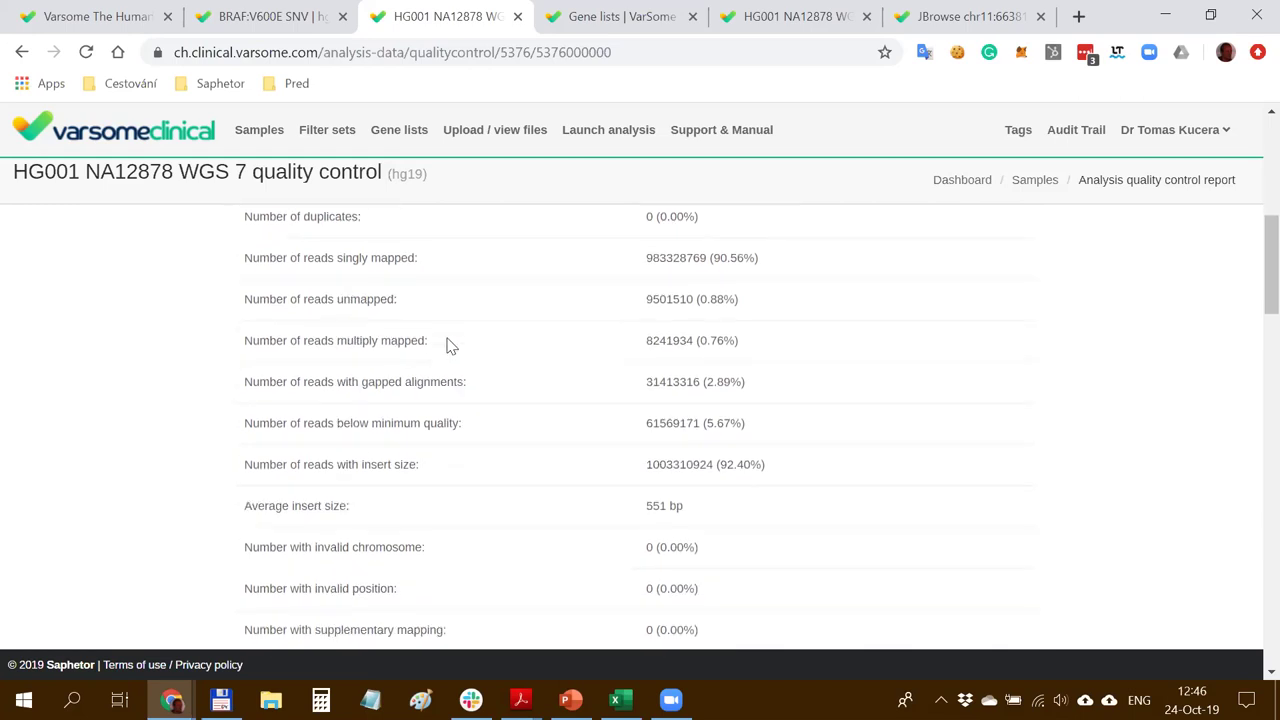
scroll(449, 344, down, 1)
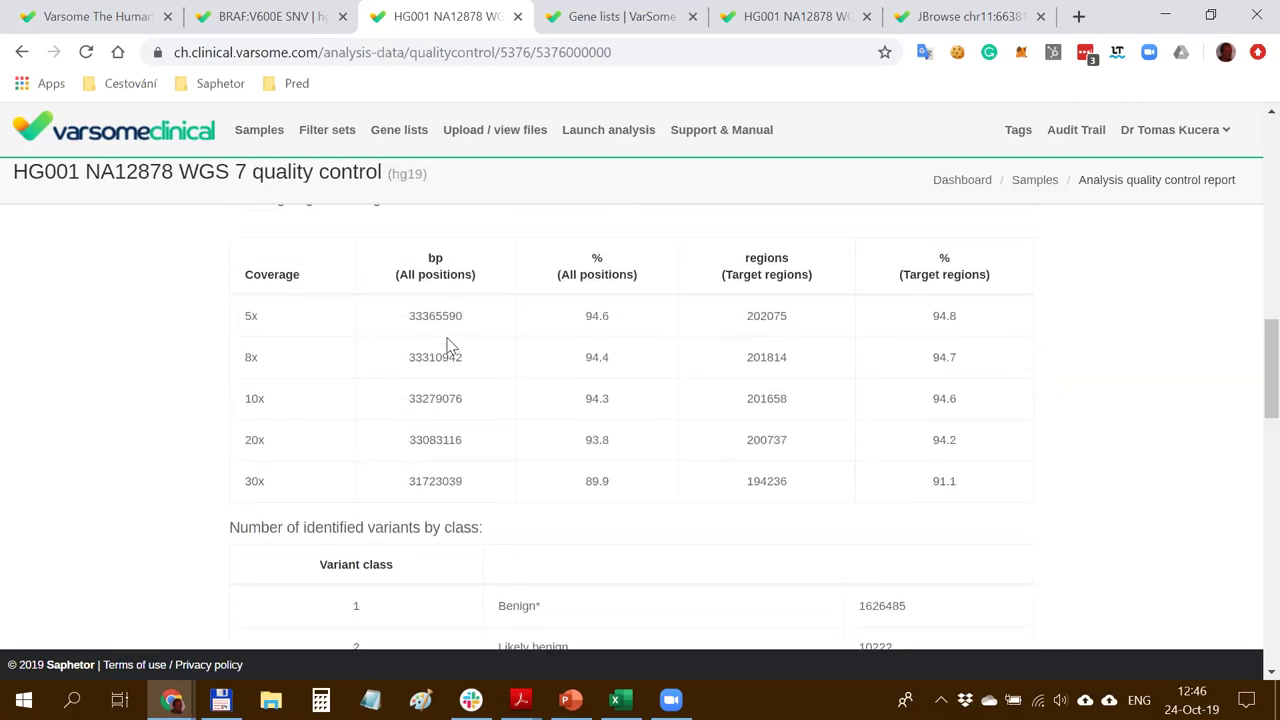
Examine the coverage levels and the number of identified variants by class, including the pathogenic classes
drag(249, 309, 263, 390)
scroll(265, 390, down, 2)
scroll(265, 390, down, 1)
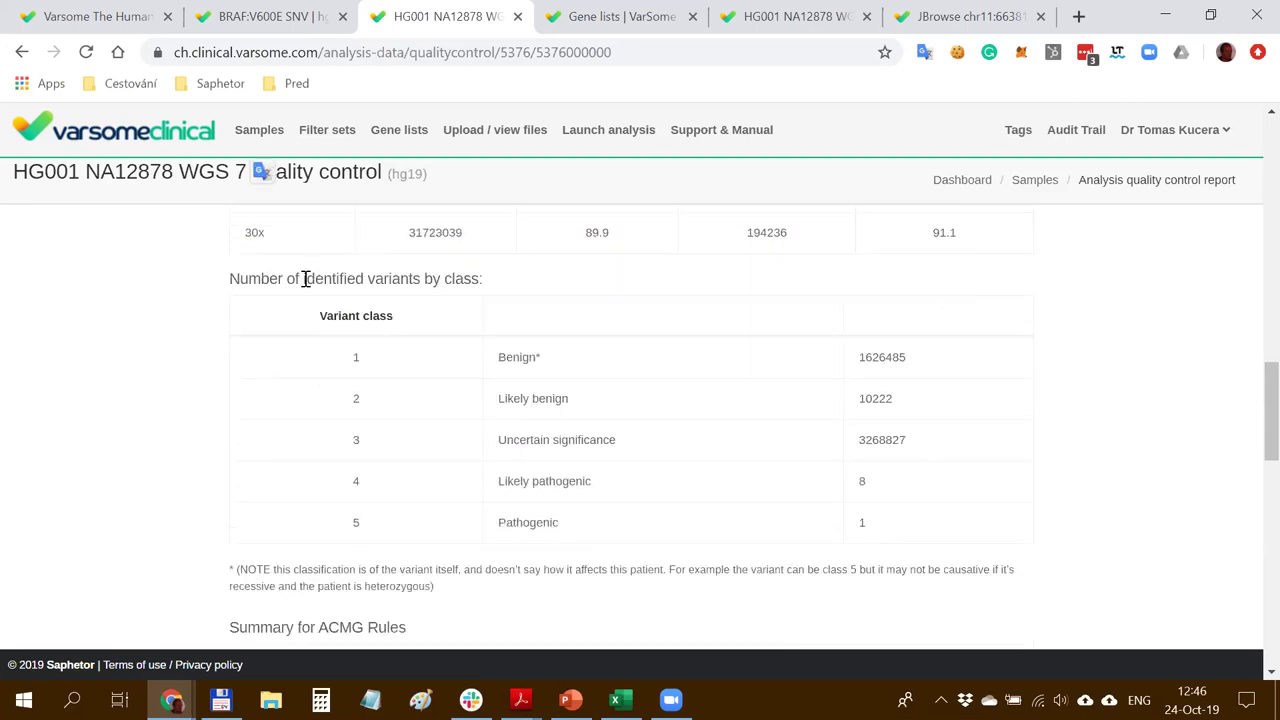
drag(499, 525, 863, 483)
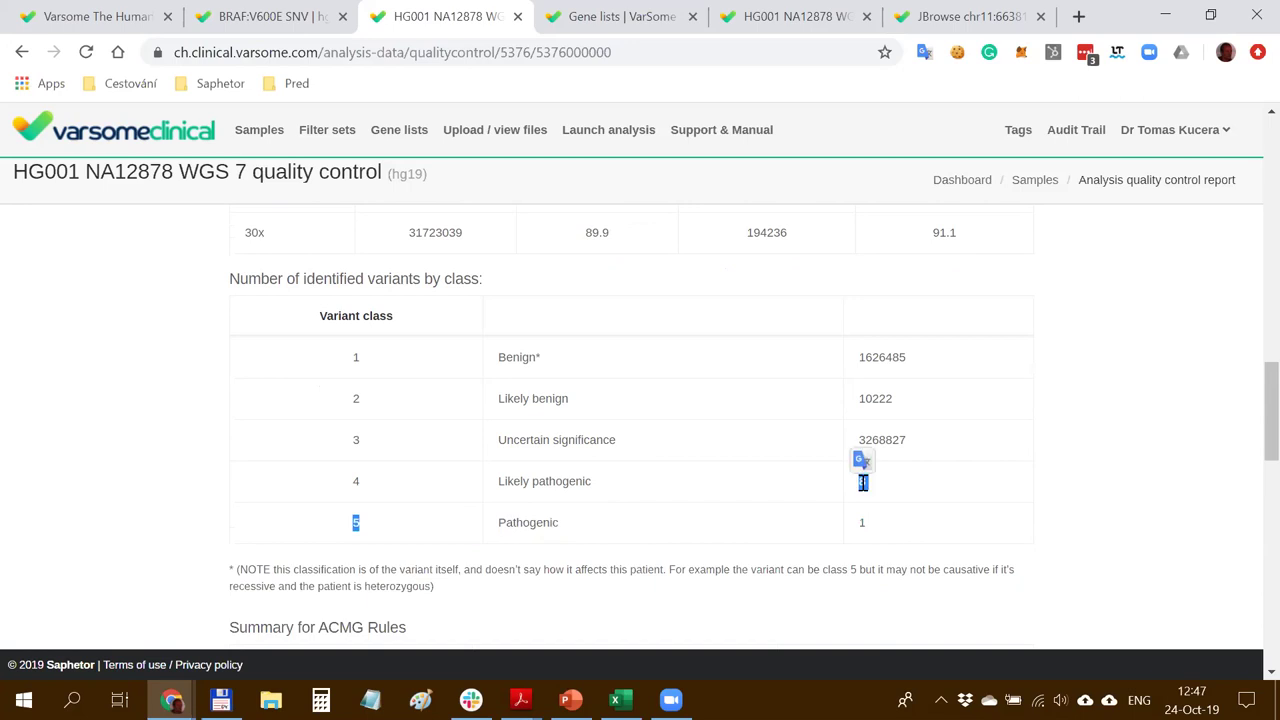
scroll(785, 478, down, 4)
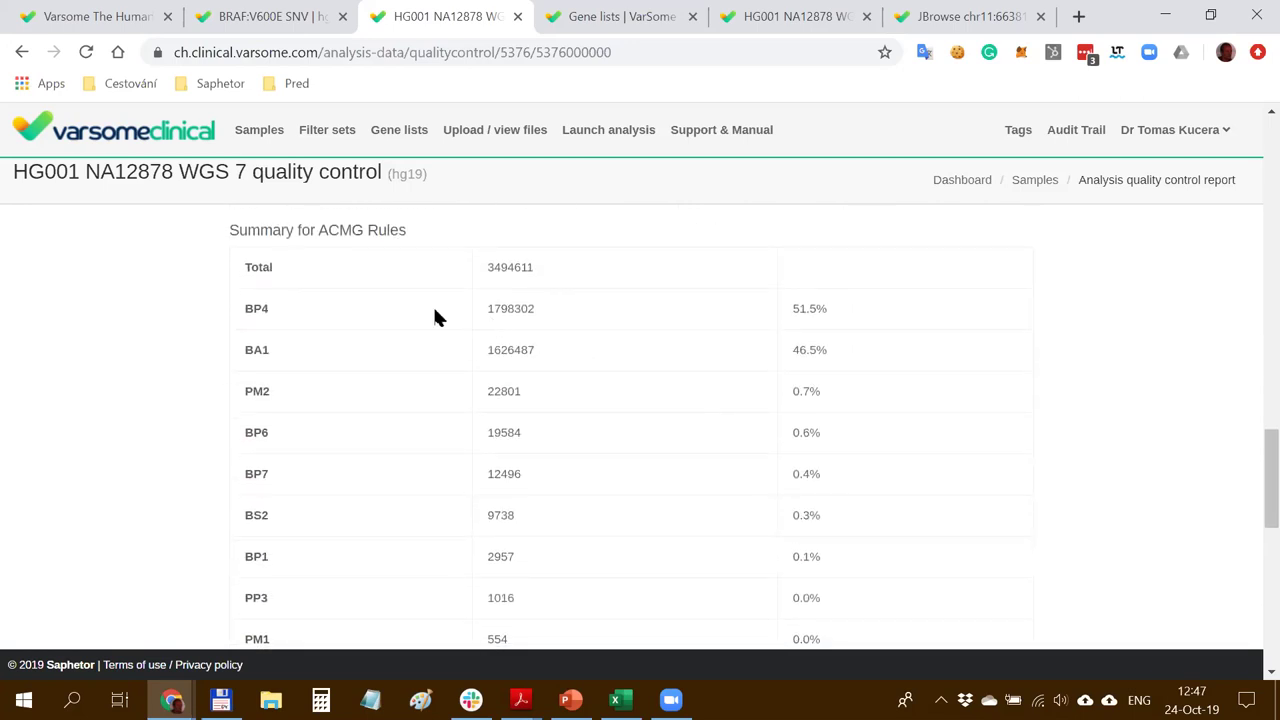
Review the ACMG rules summary and the coding-region SNV table, and return to the start of the report
scroll(430, 317, down, 8)
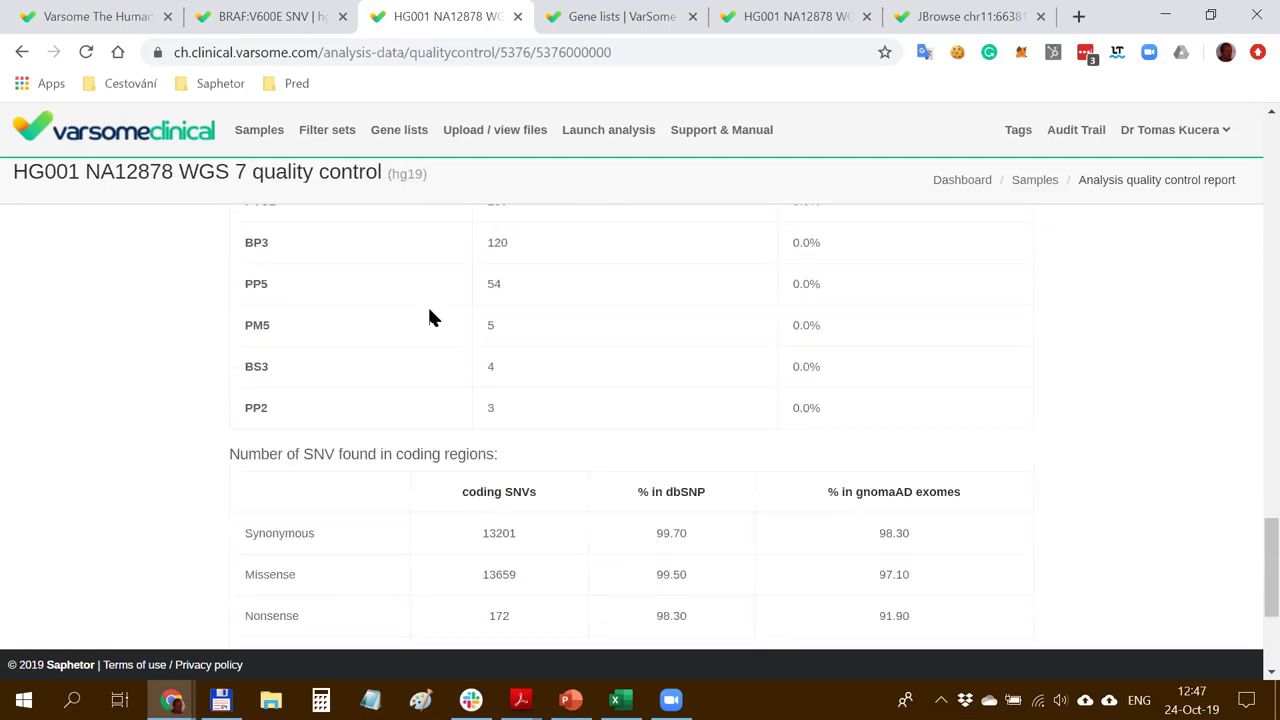
scroll(430, 317, down, 1)
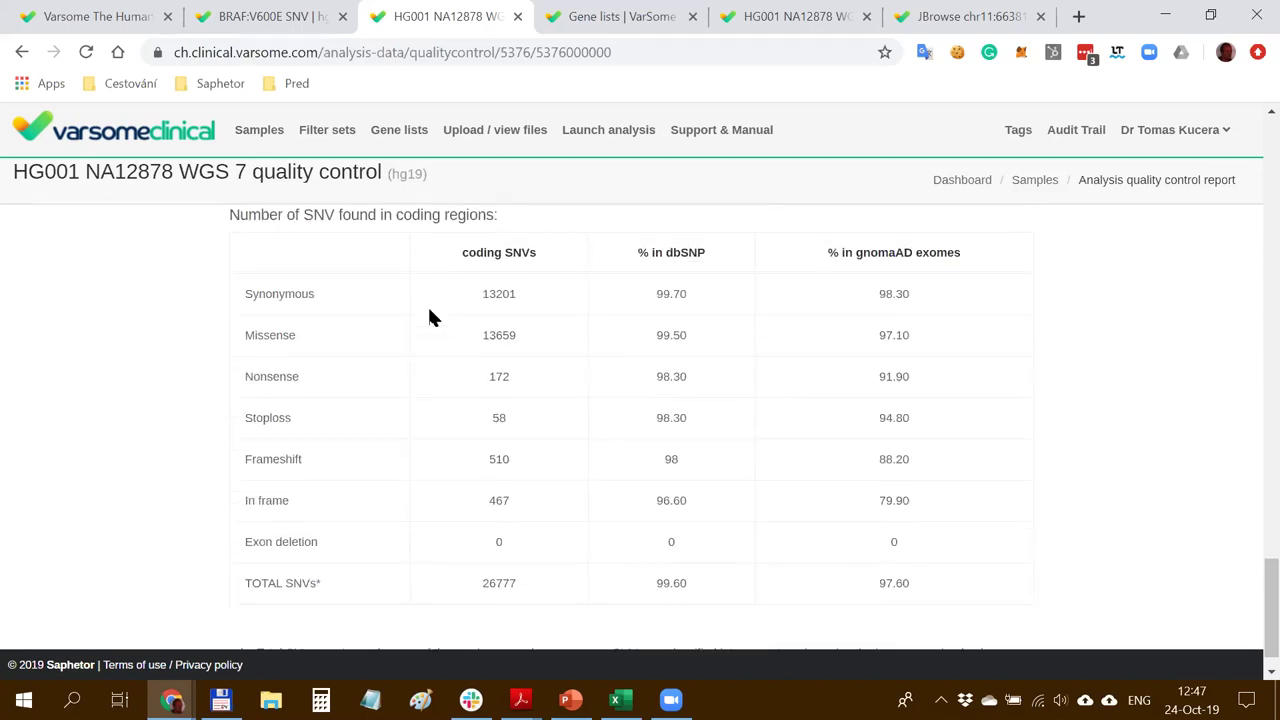
scroll(430, 317, down, 1)
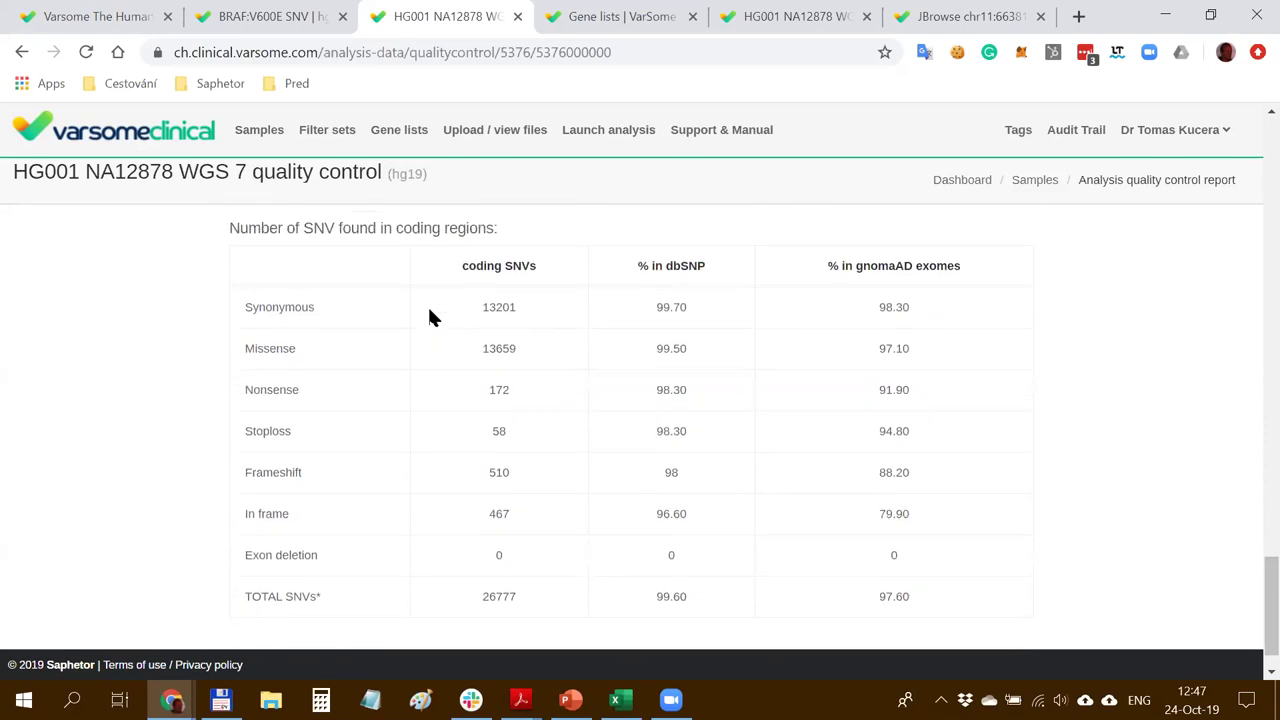
scroll(430, 317, up, 15)
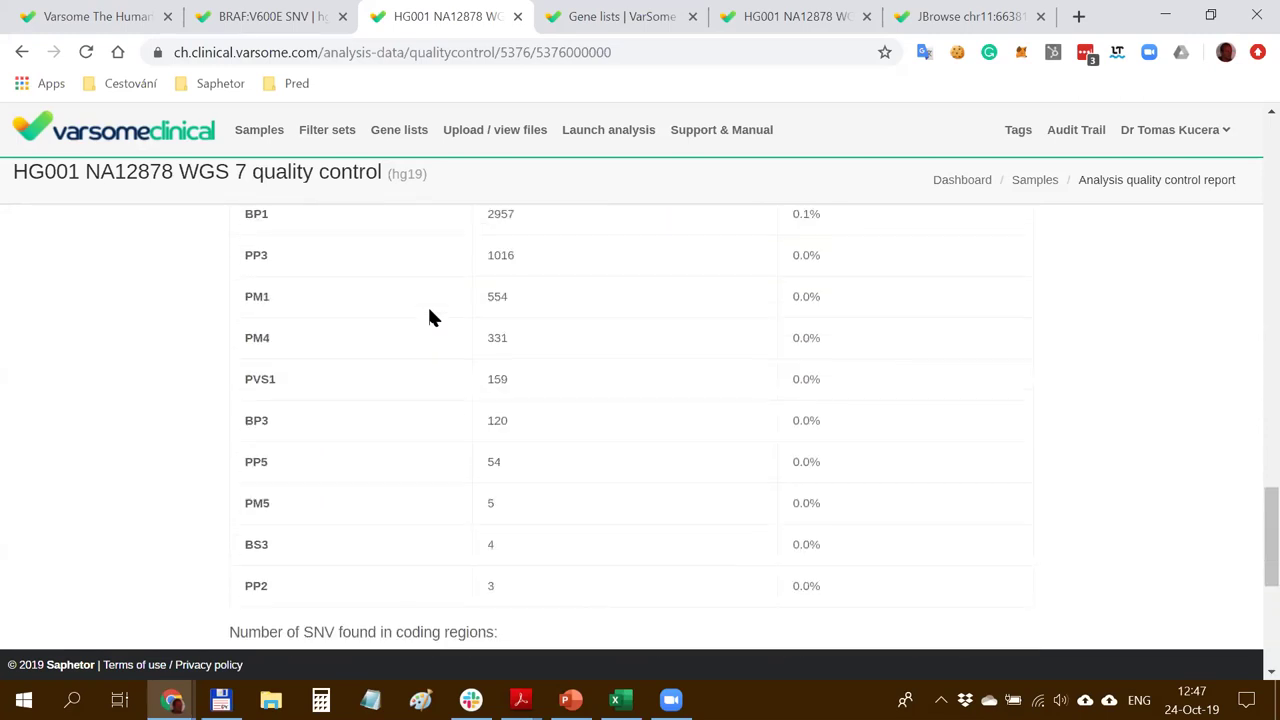
scroll(430, 315, up, 10)
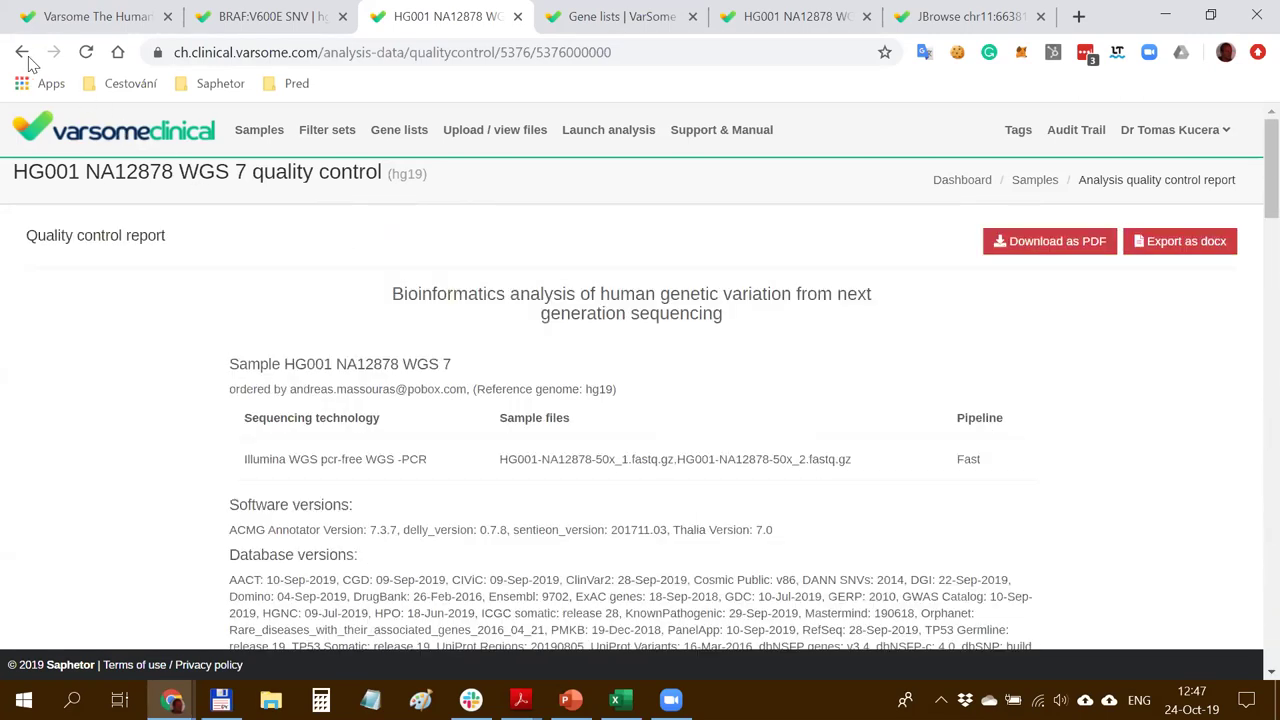
Return to the sample's variant results and open the Coding Coverage Report options to view the available gene lists
click(22, 55)
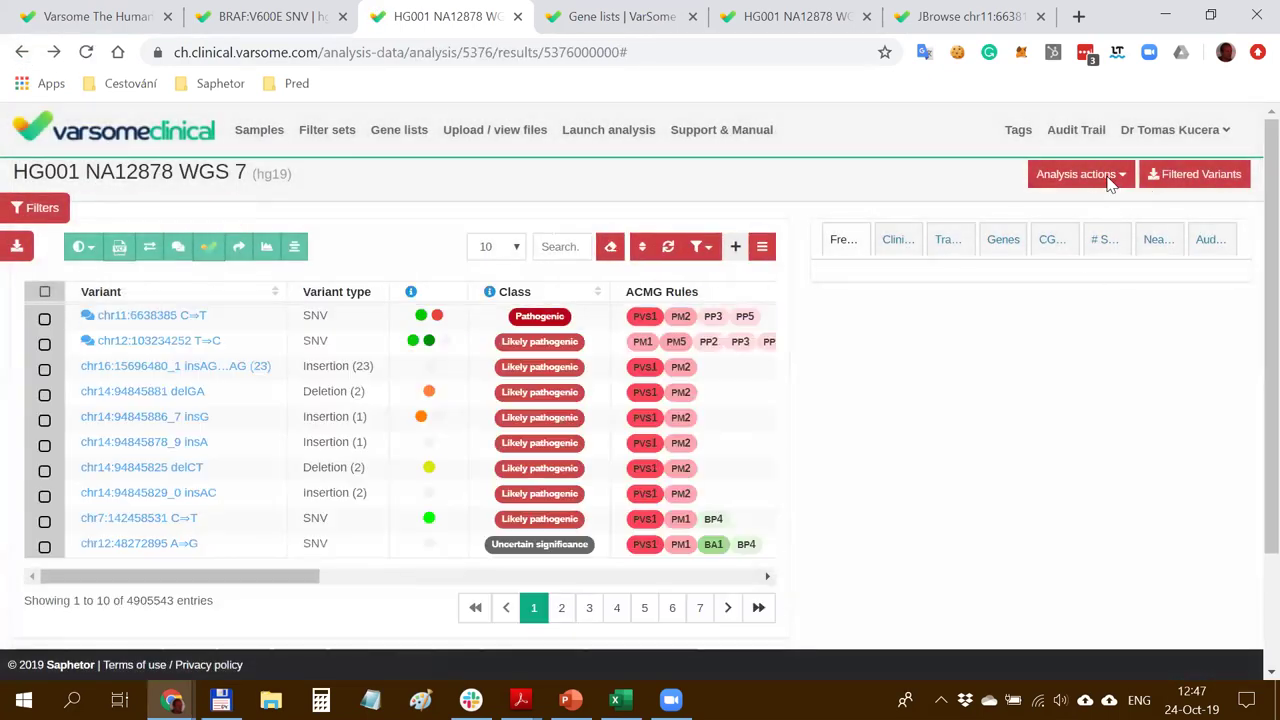
click(1120, 177)
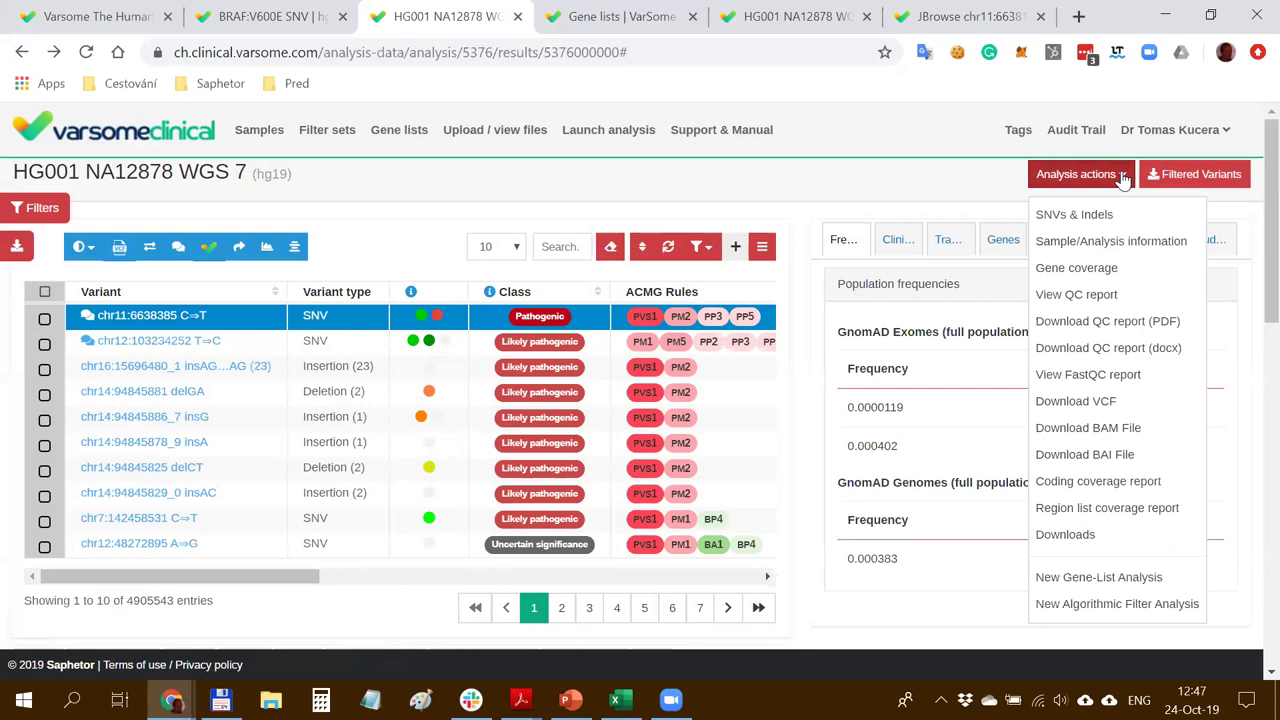
click(1085, 484)
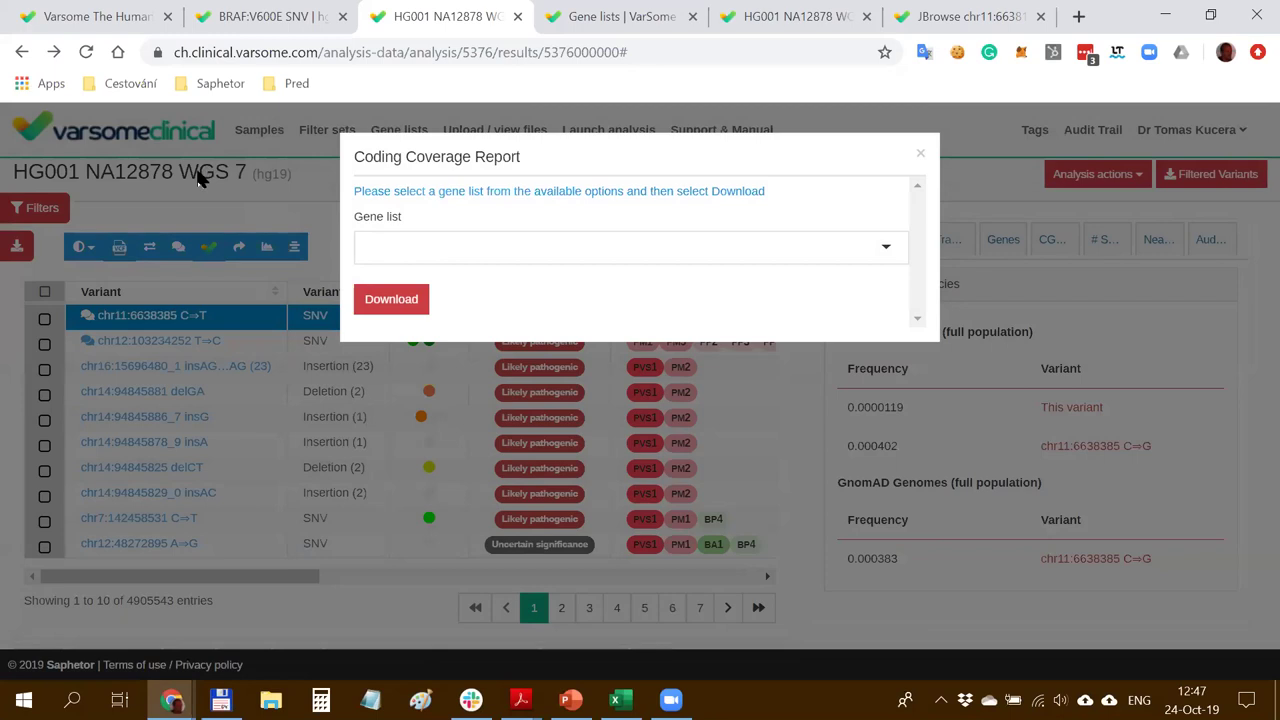
click(427, 250)
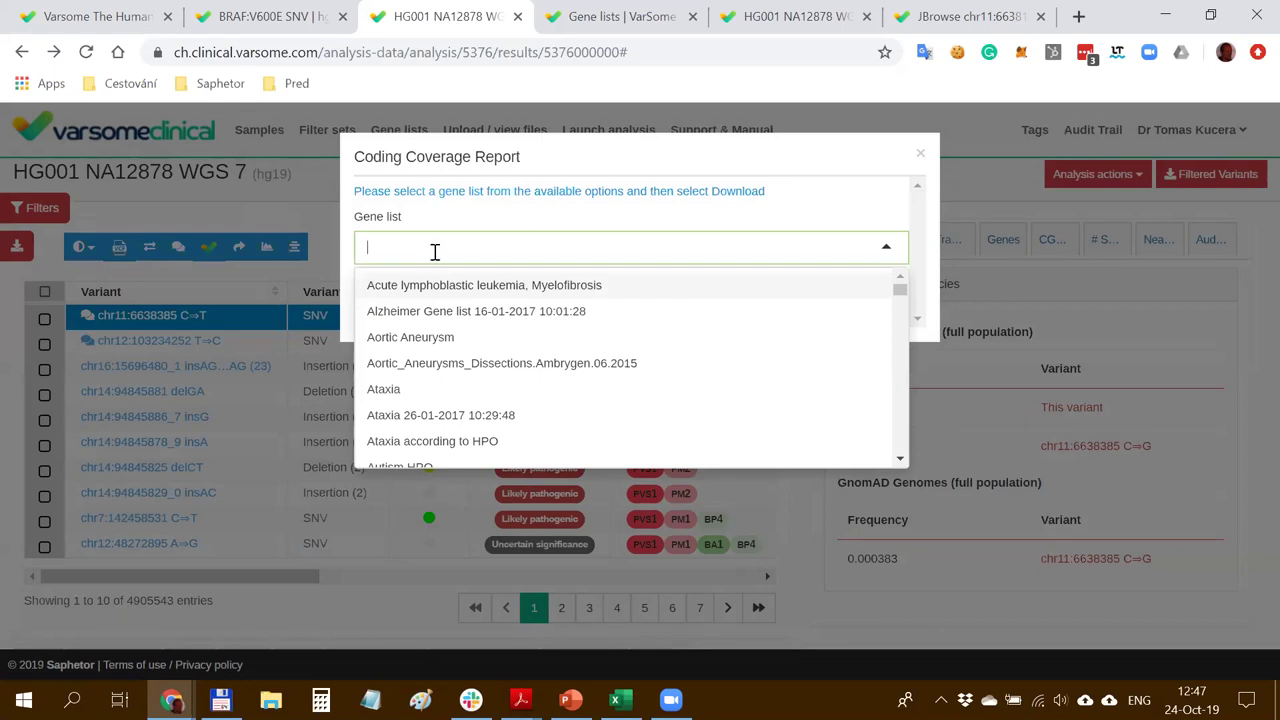
click(504, 228)
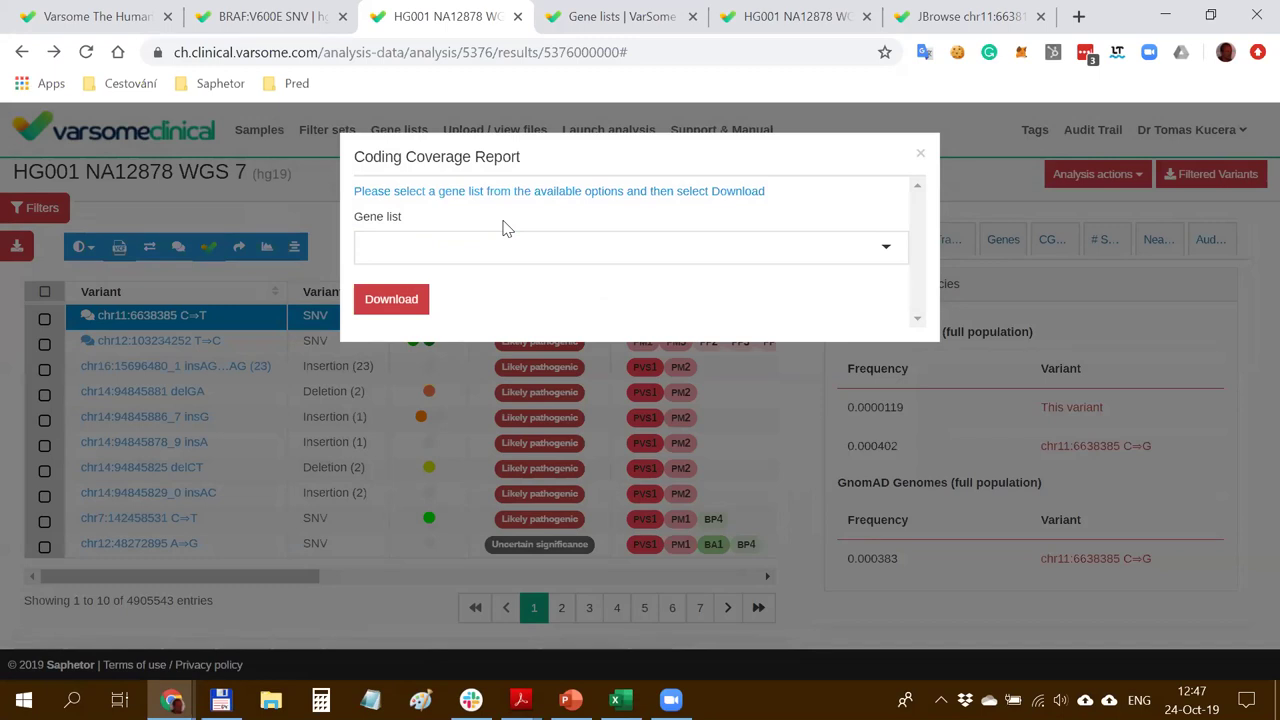
Switch to the gene list coverage workbook in Excel and examine the genes, regions and transcript exons in the Coding coverage sheet
click(615, 700)
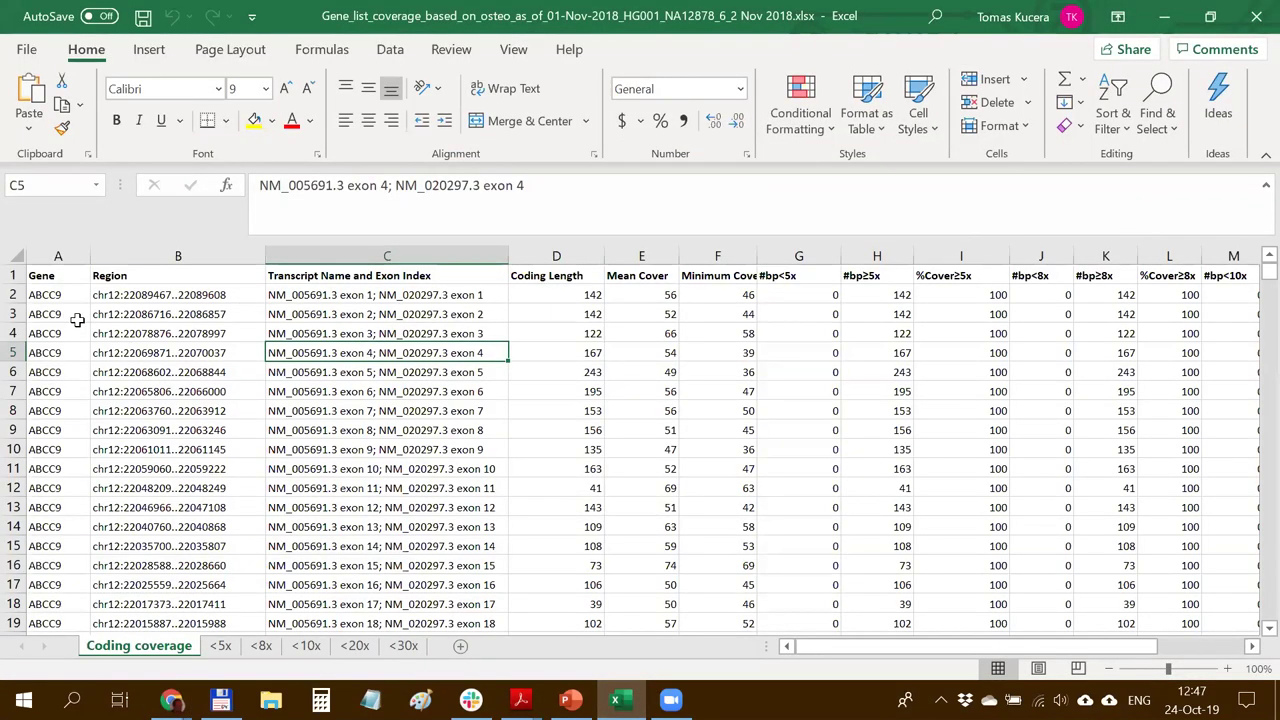
drag(60, 292, 60, 488)
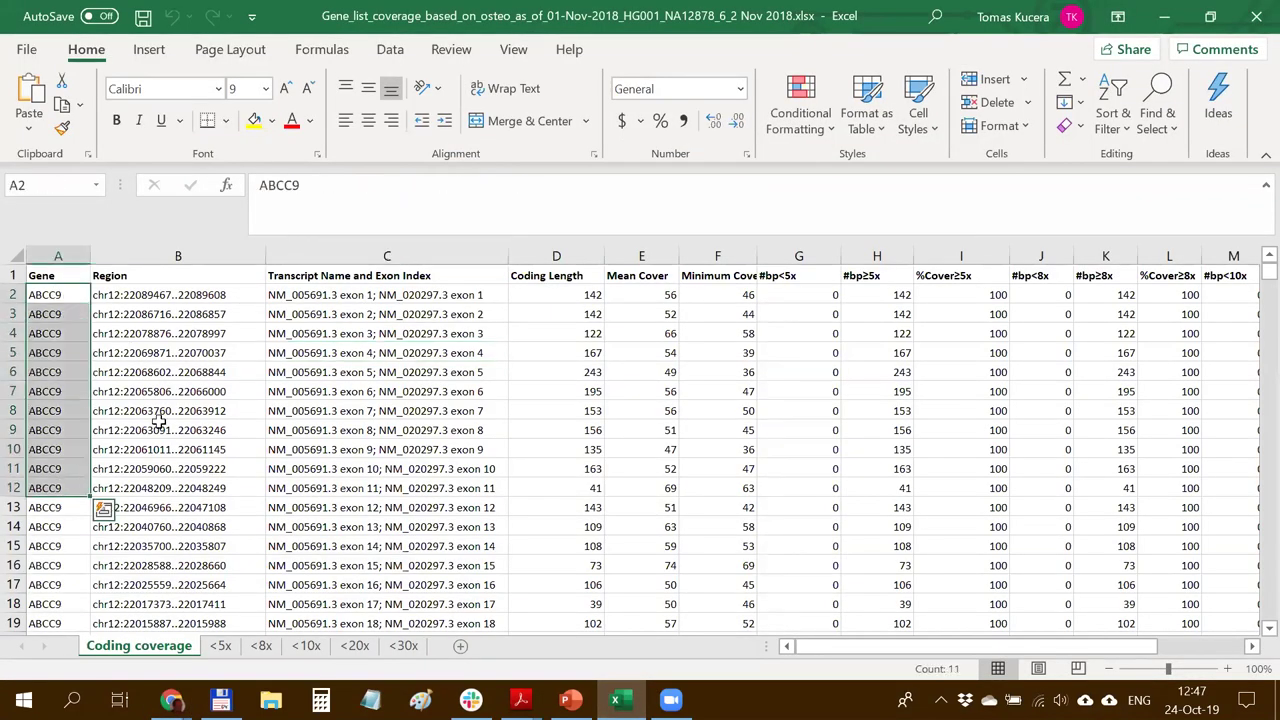
scroll(158, 422, down, 10)
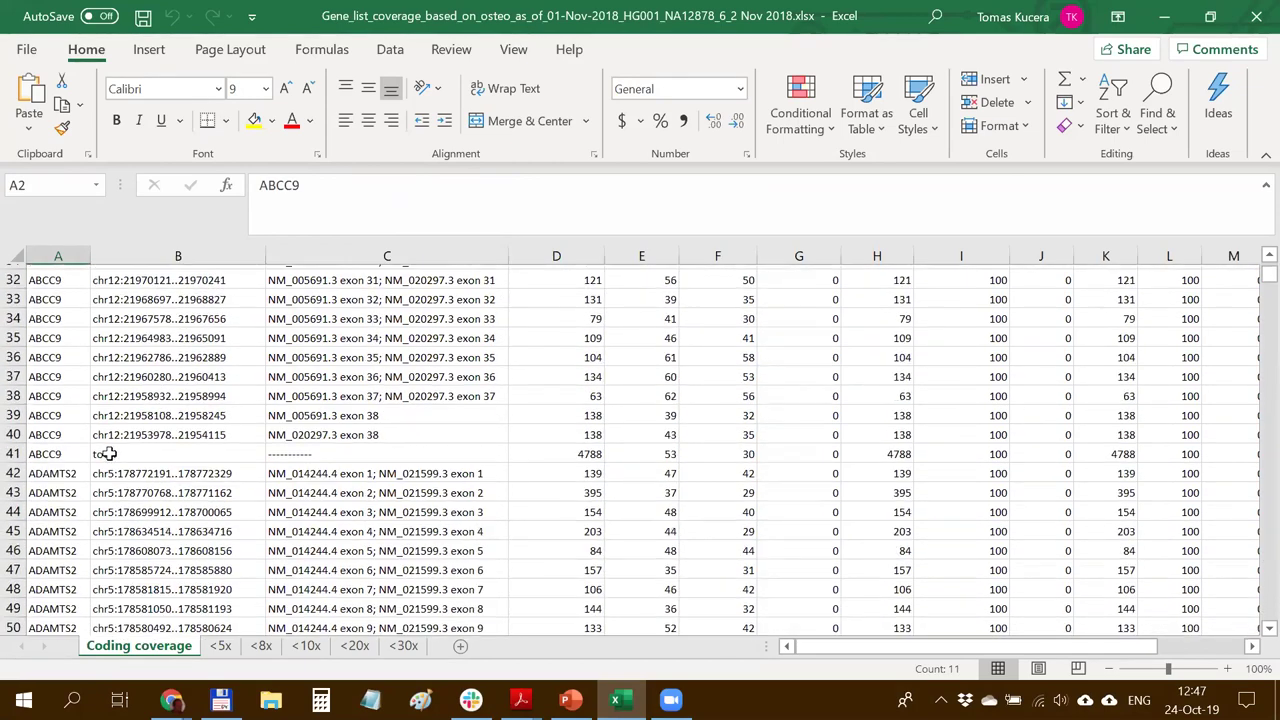
drag(58, 469, 58, 546)
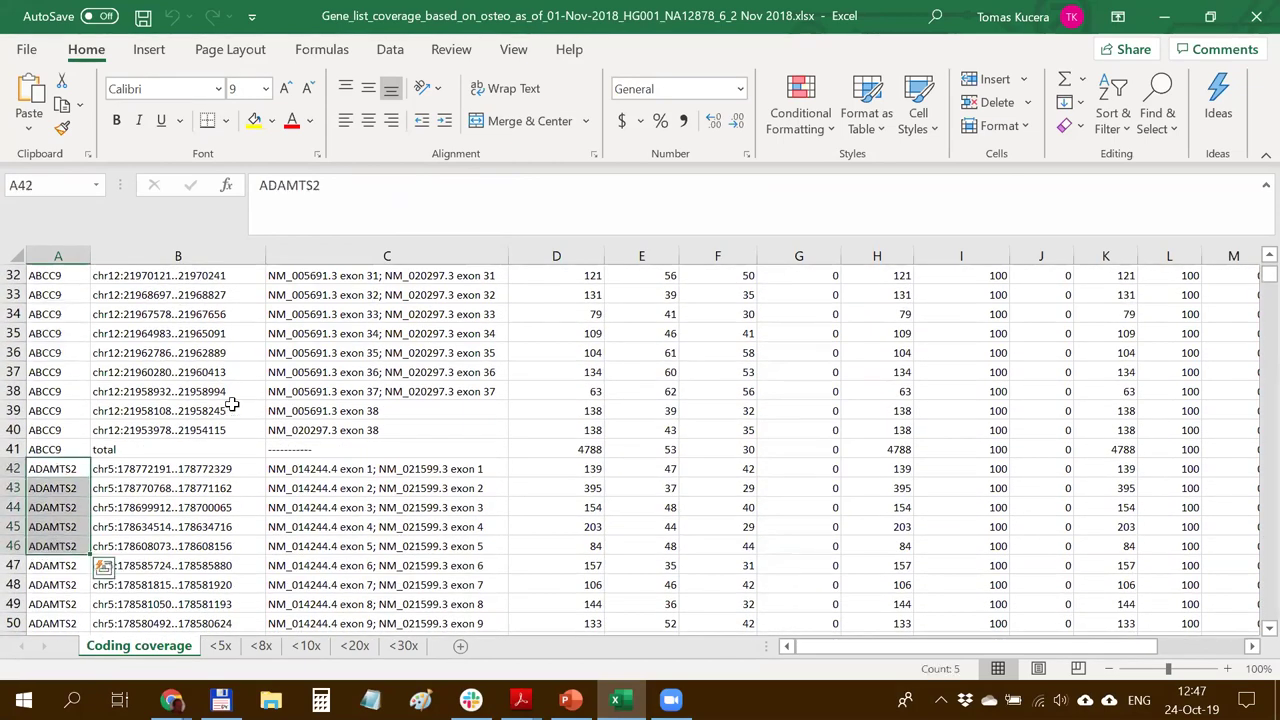
scroll(231, 404, up, 10)
click(140, 295)
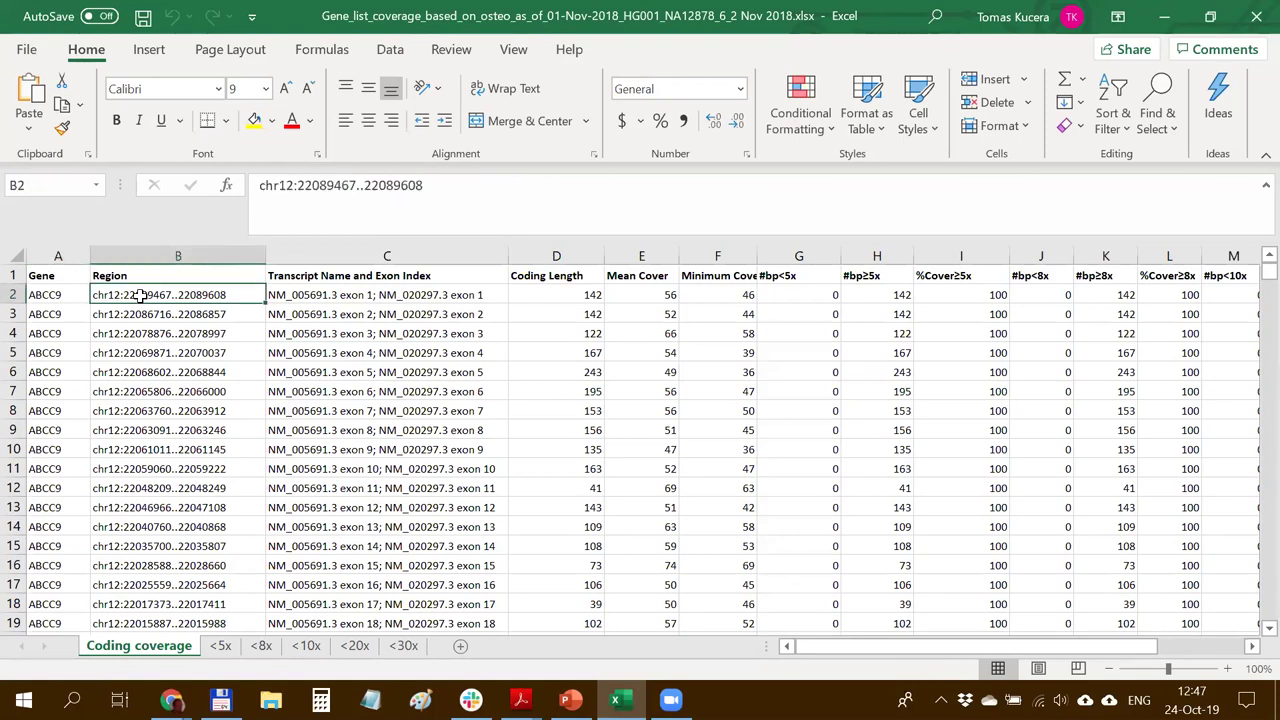
click(328, 295)
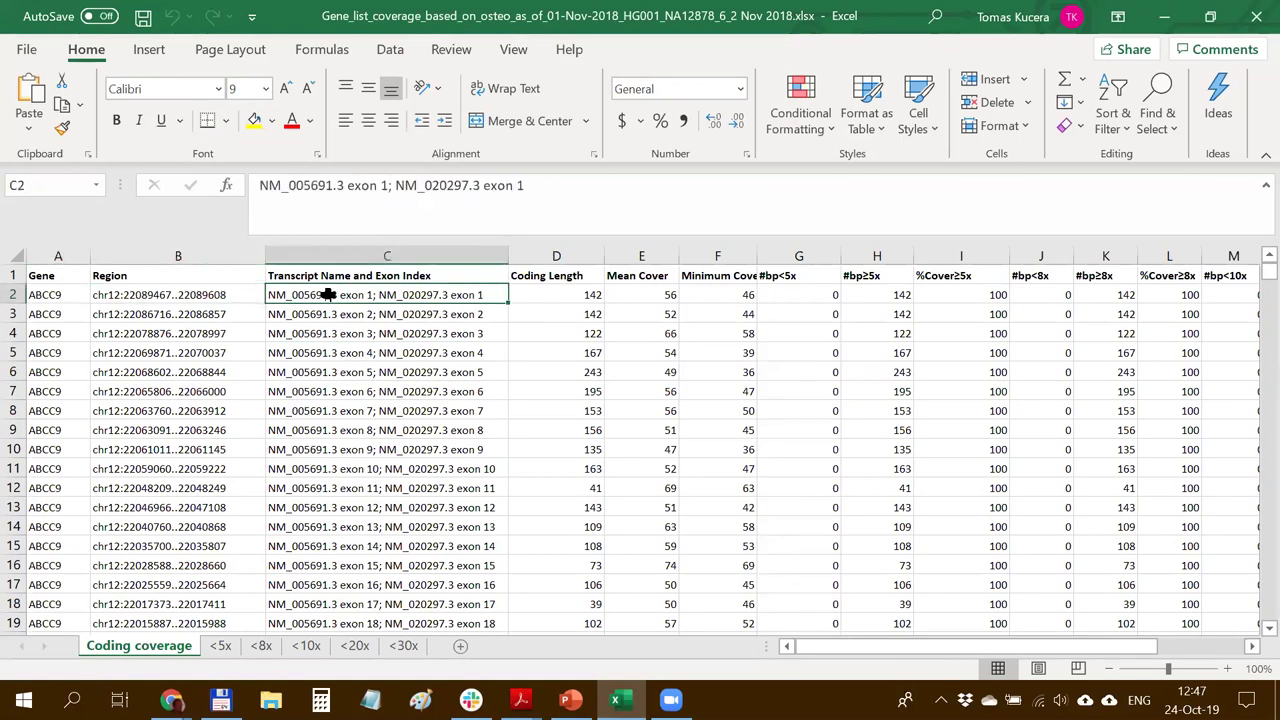
Examine the poorly covered exons in the <5x and <8x sheets of the coverage workbook
click(227, 650)
click(262, 646)
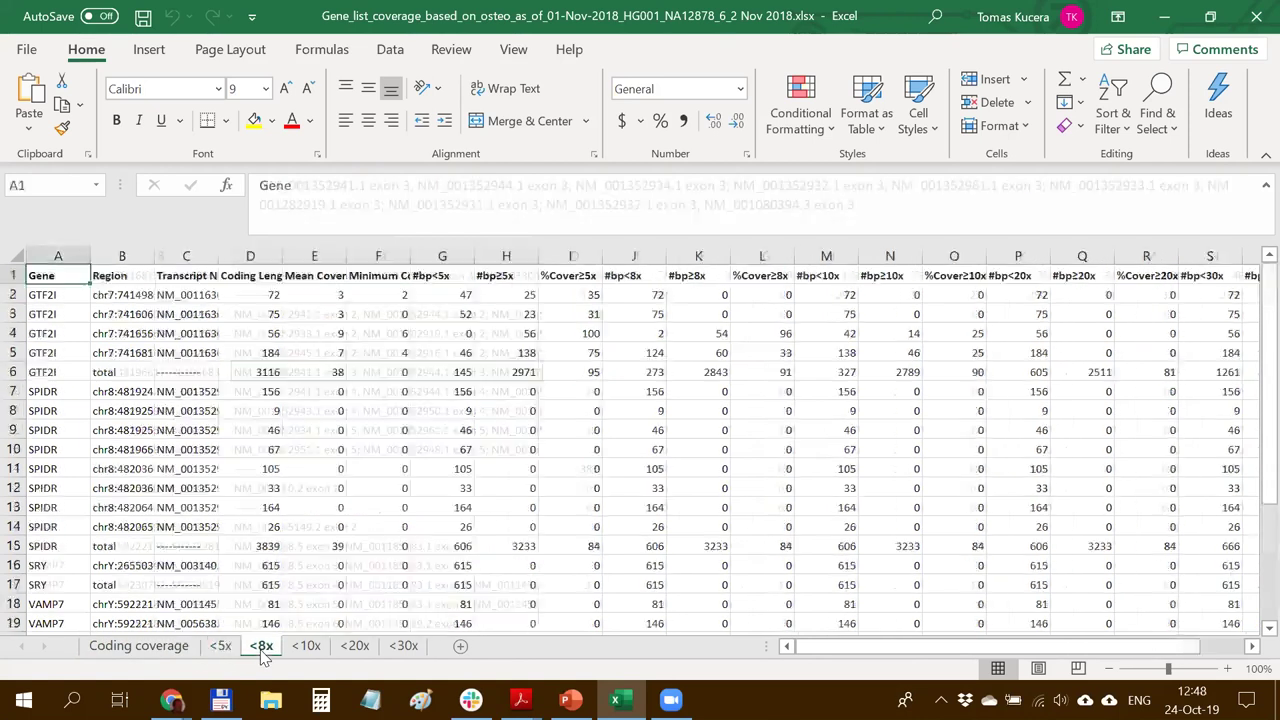
click(220, 647)
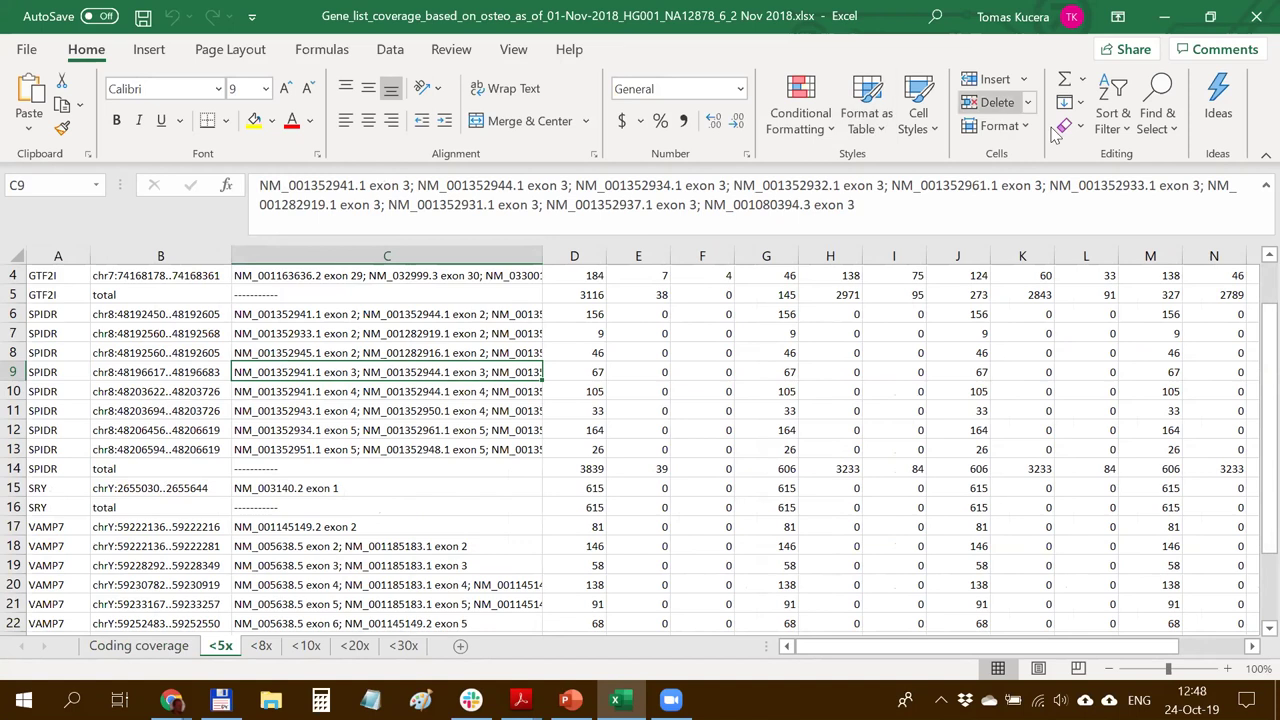
Switch back to VarSome Clinical in Chrome and close the Coding Coverage Report dialog
click(1163, 17)
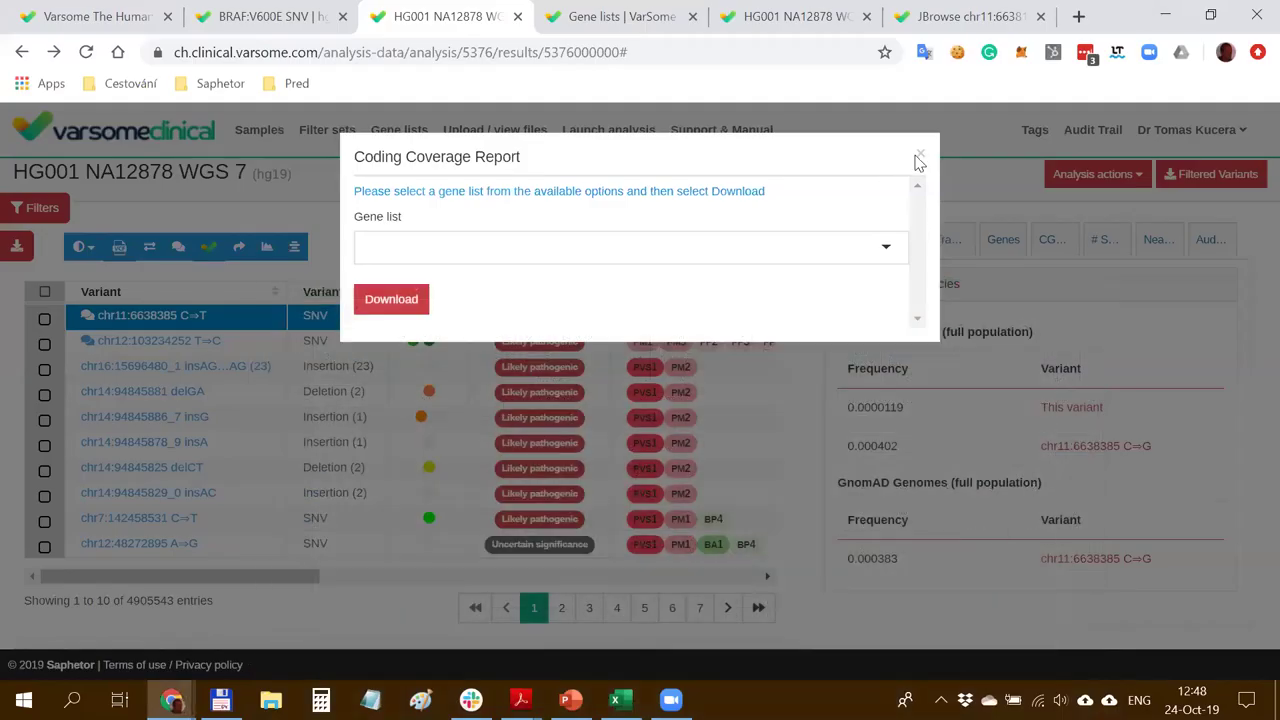
triple_click(919, 163)
click(920, 160)
Look through the available analysis actions and check the total number of variant entries for the sample
click(1097, 177)
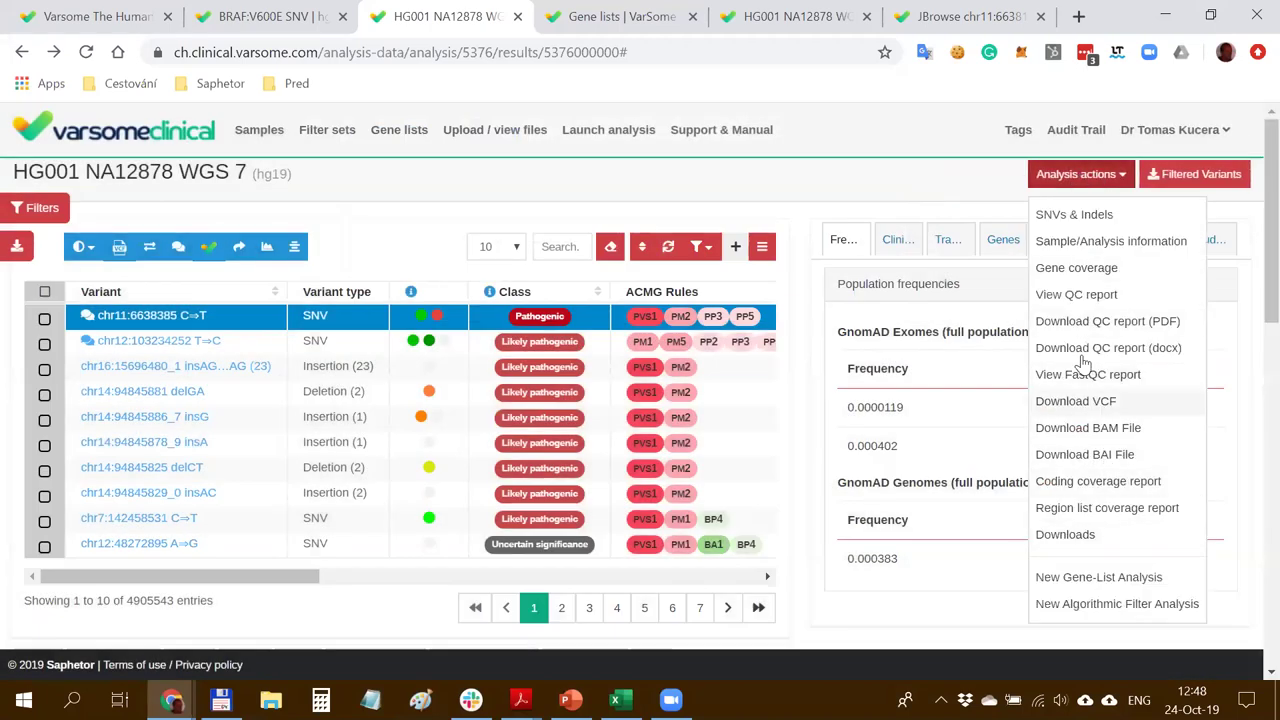
click(993, 183)
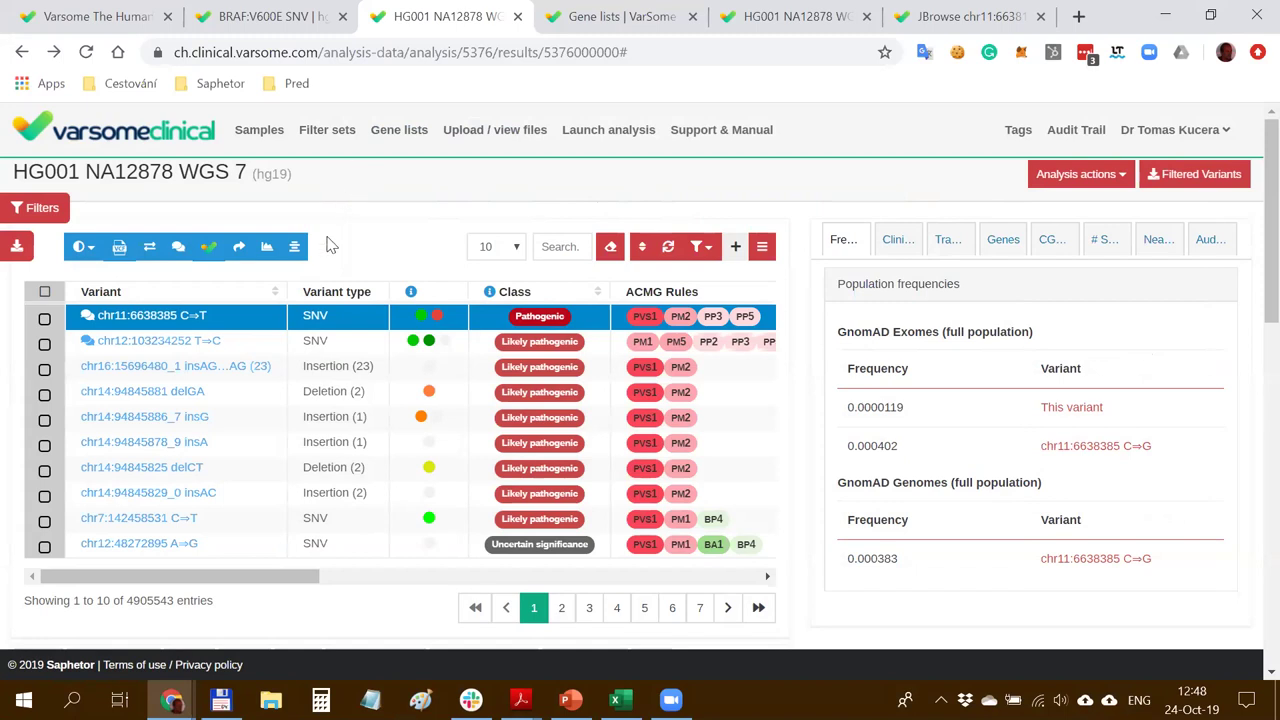
double_click(150, 600)
click(363, 254)
Open the variant filters and start creating a new filter set
click(42, 210)
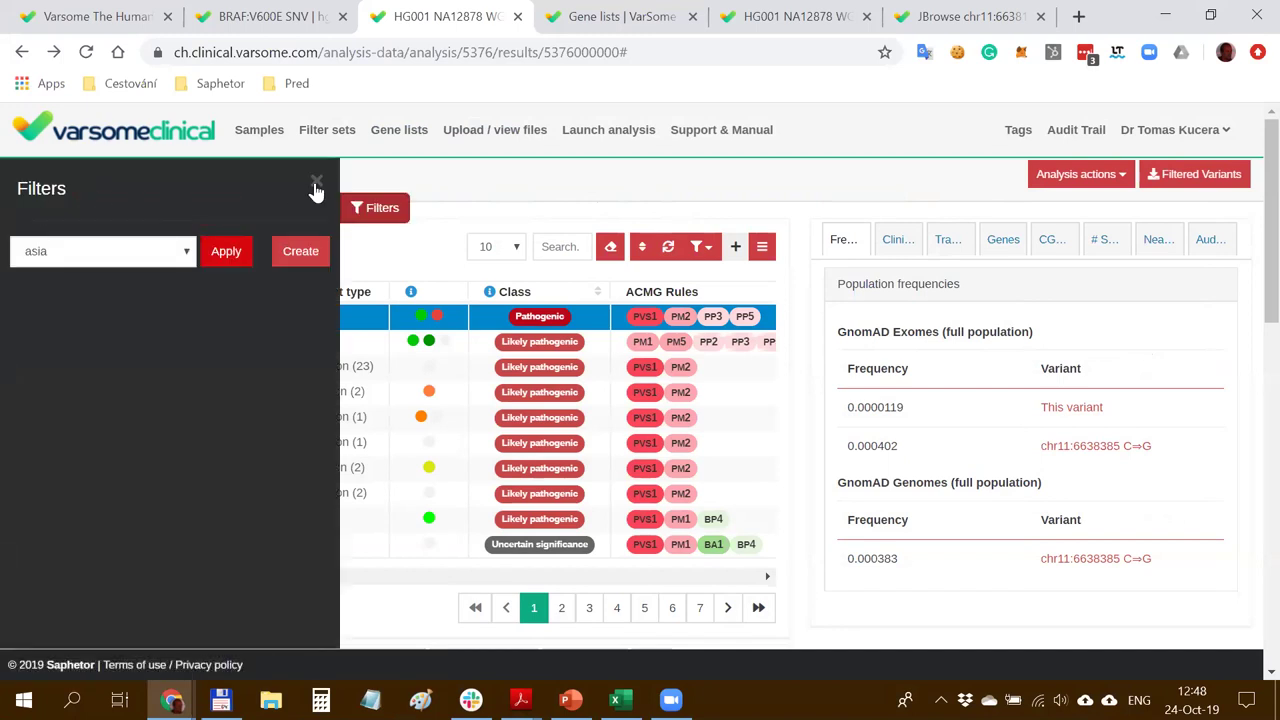
click(316, 186)
click(48, 210)
click(304, 263)
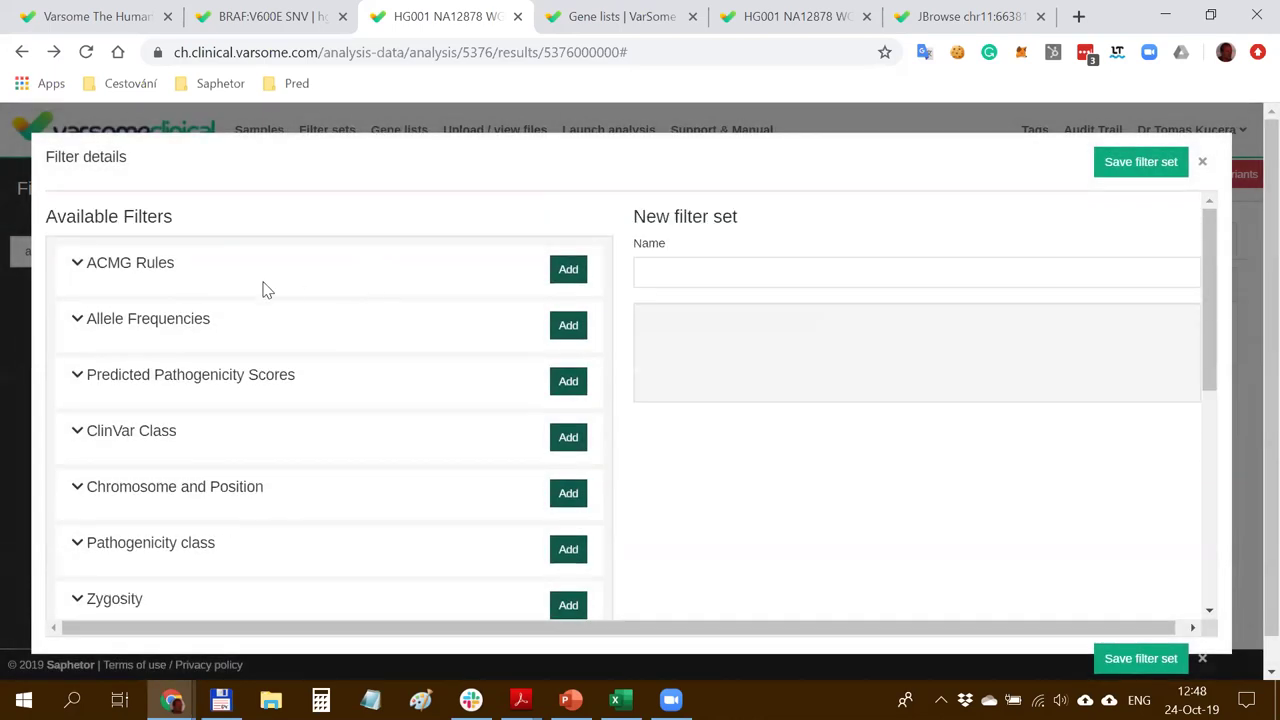
Examine the options of the ACMG Rules and Allele Frequencies filters, collapsing each one again
click(136, 270)
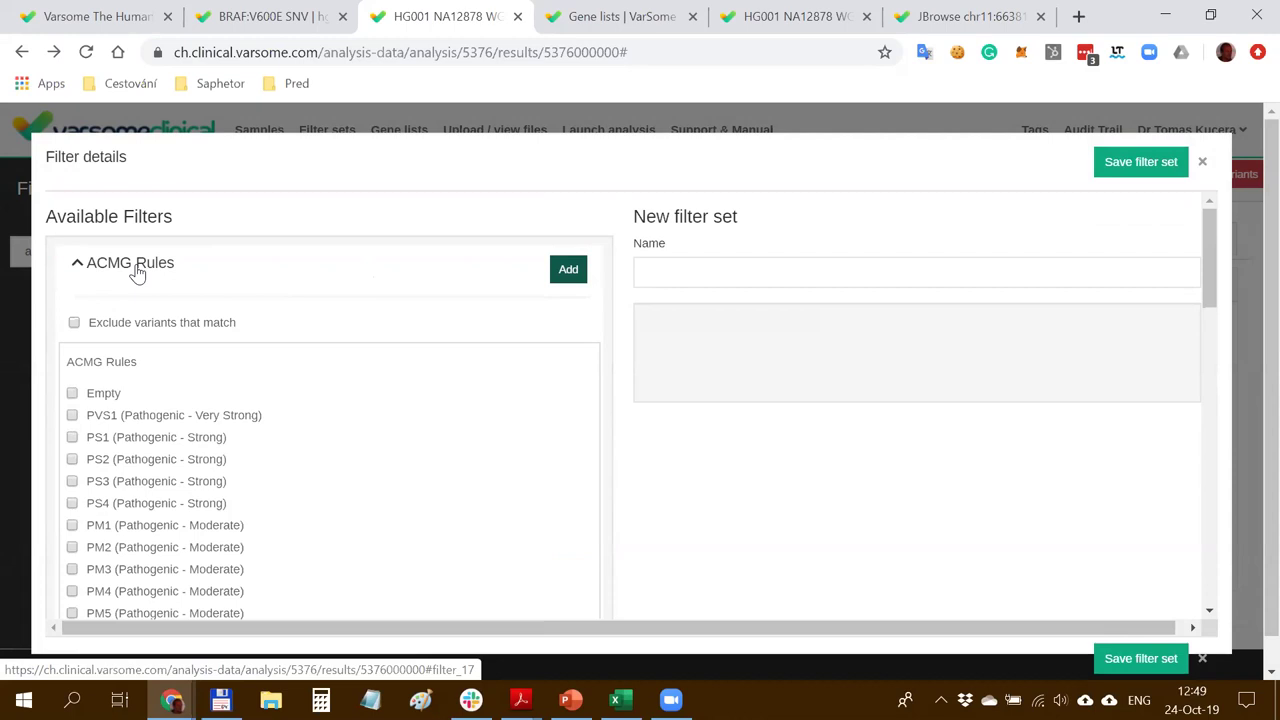
click(136, 270)
click(129, 322)
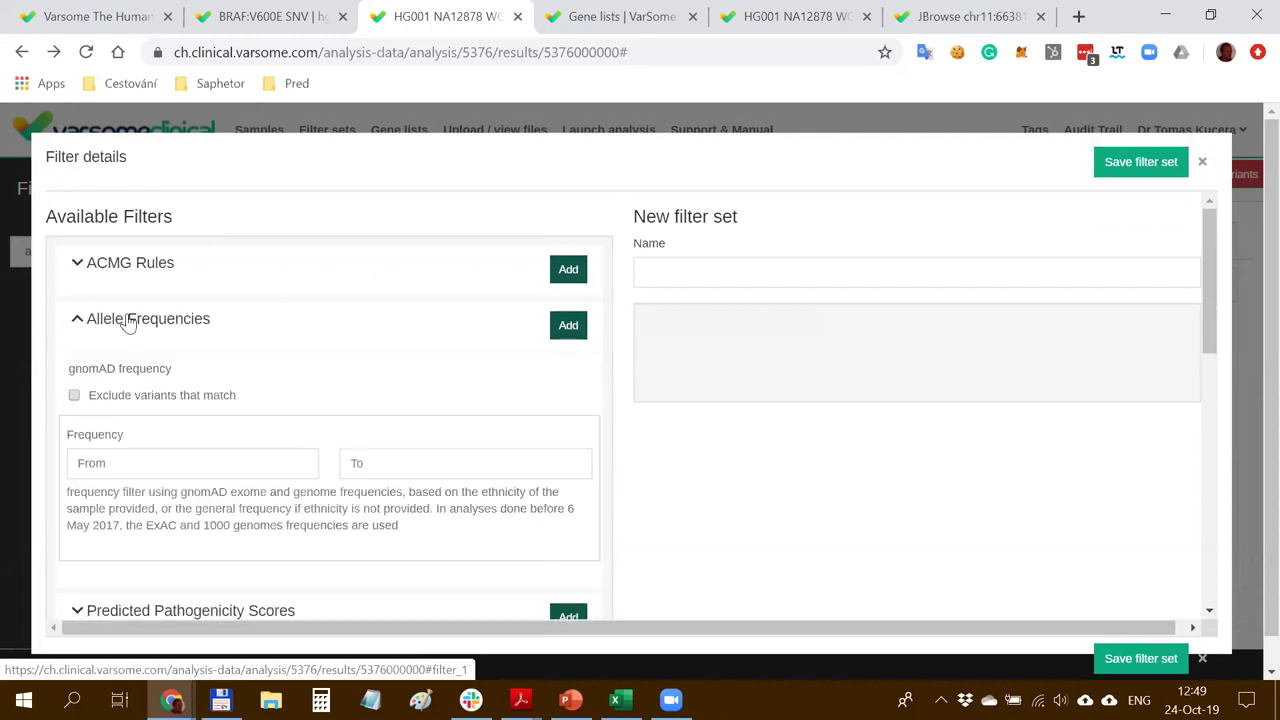
click(129, 321)
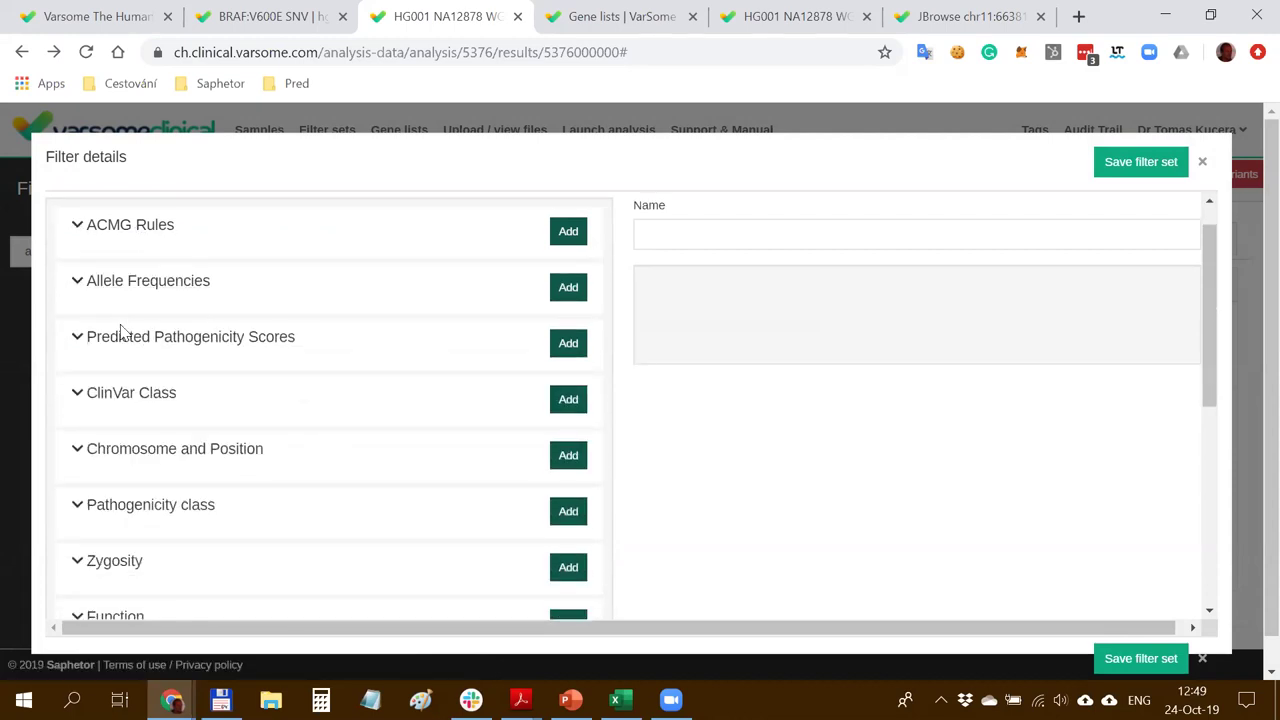
Examine the options of the Predicted Pathogenicity Scores, ClinVar Class and Gene List filters, collapsing each one again
click(123, 340)
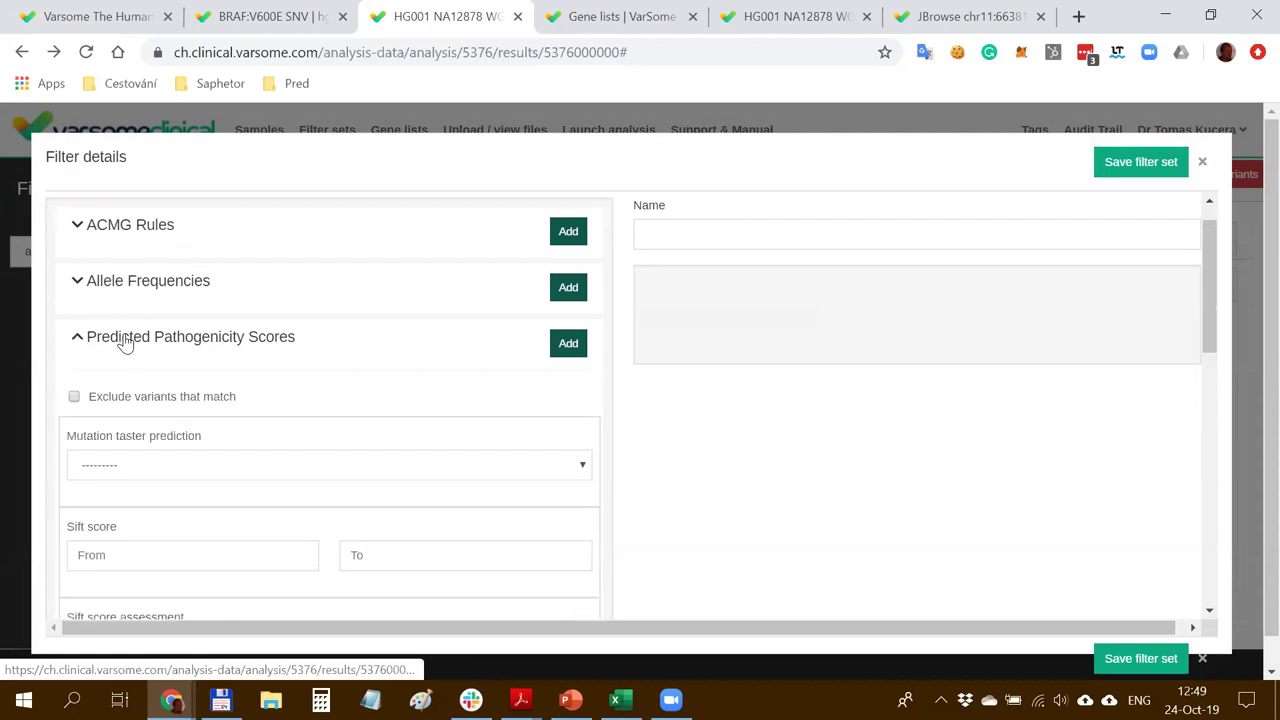
click(123, 340)
click(112, 320)
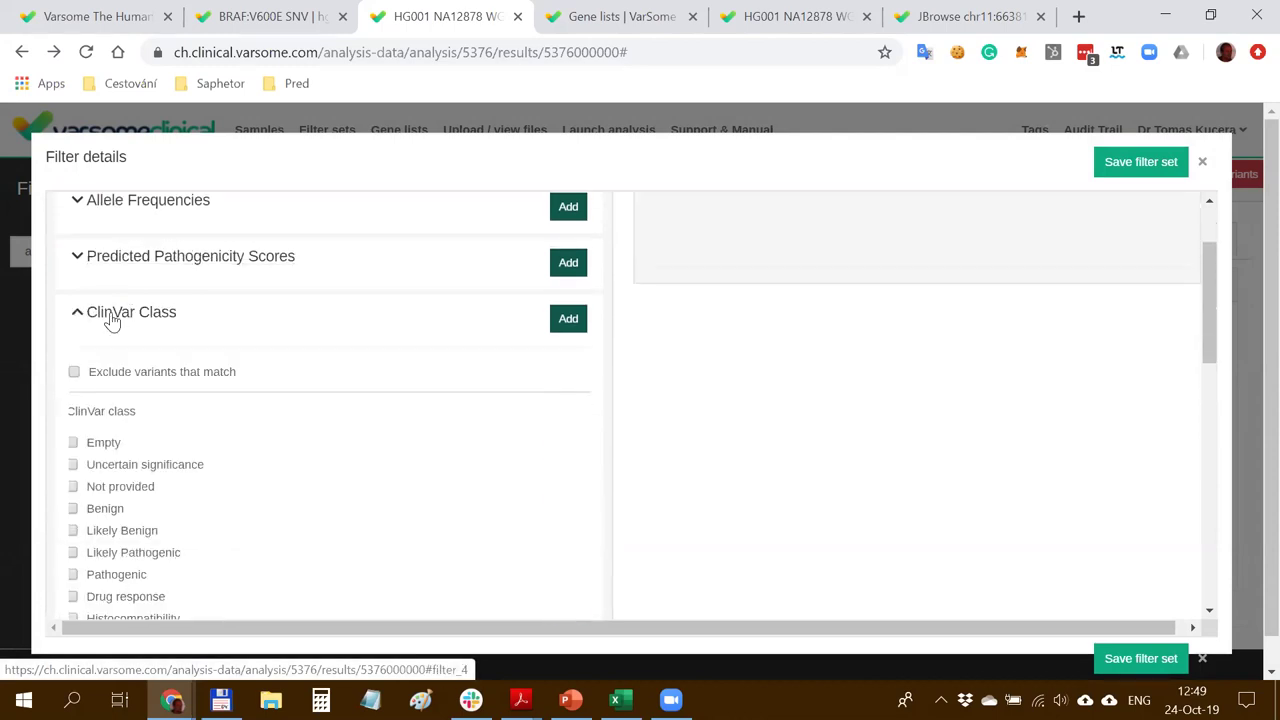
click(113, 318)
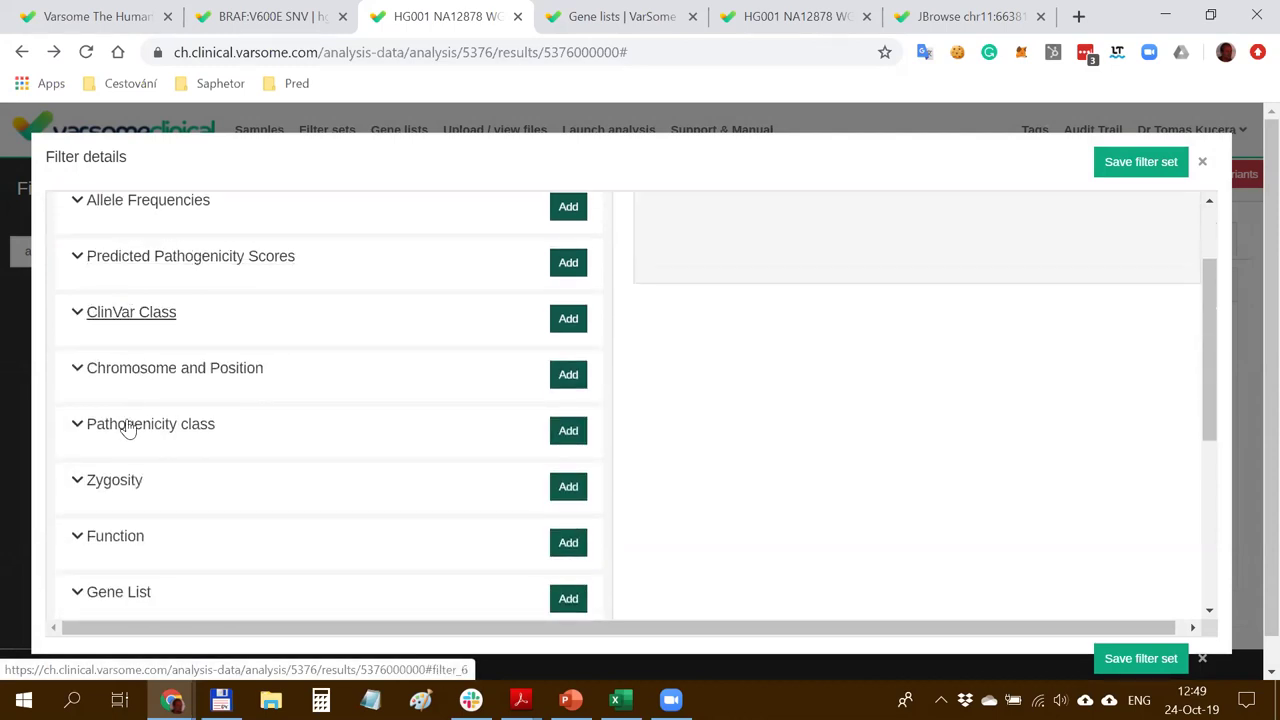
scroll(126, 428, down, 1)
scroll(130, 467, down, 1)
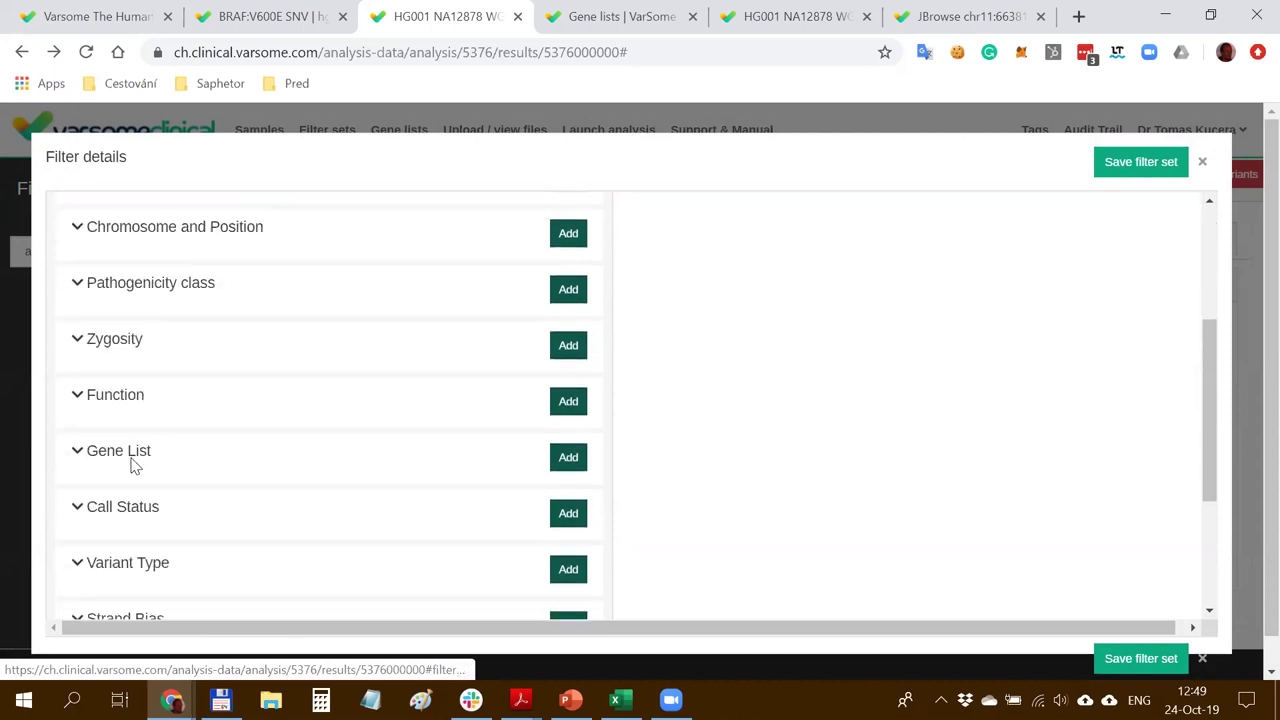
click(116, 452)
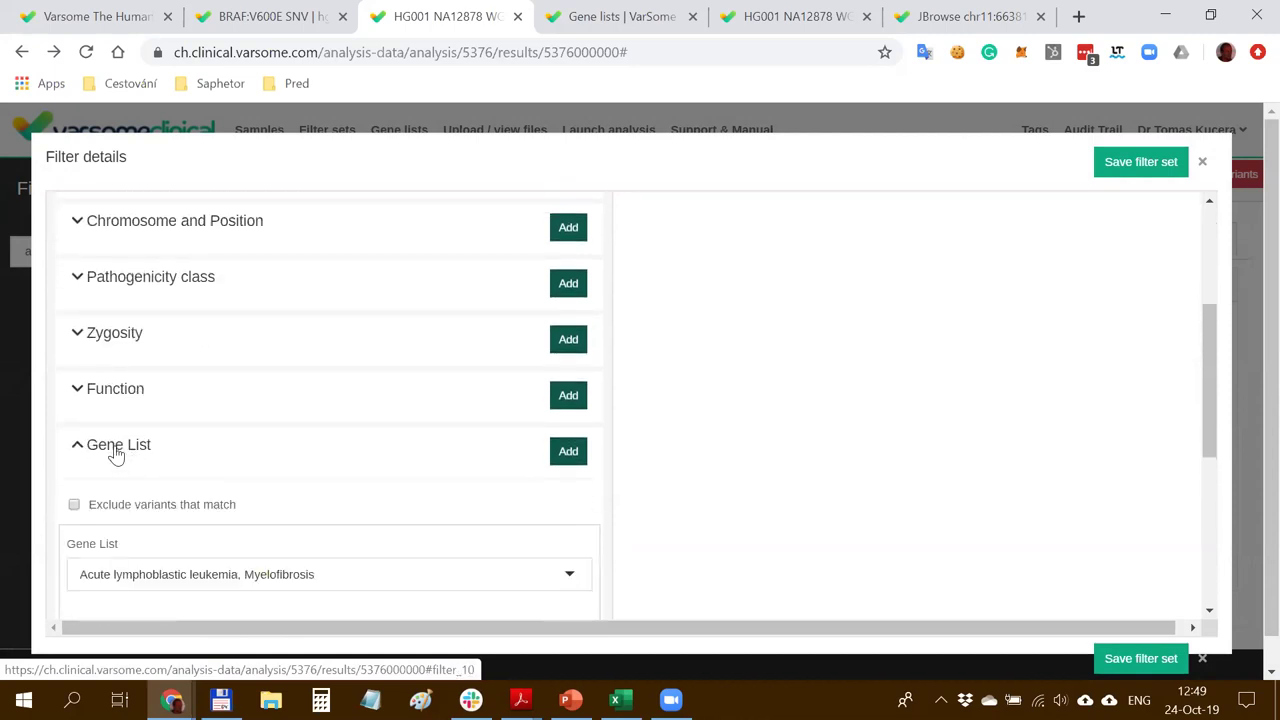
click(115, 451)
Examine the call status, allelic balance and coverage options of the Call Status filter, and collapse it again
scroll(209, 400, down, 2)
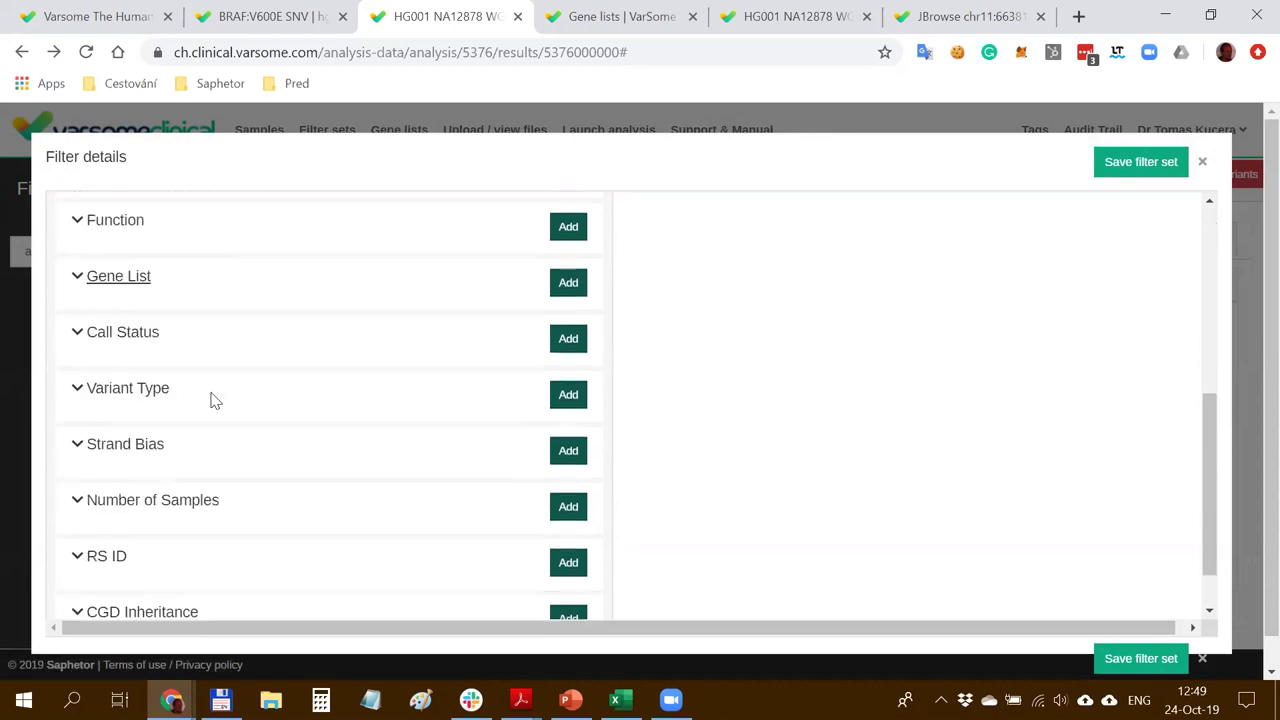
click(131, 336)
scroll(270, 368, down, 1)
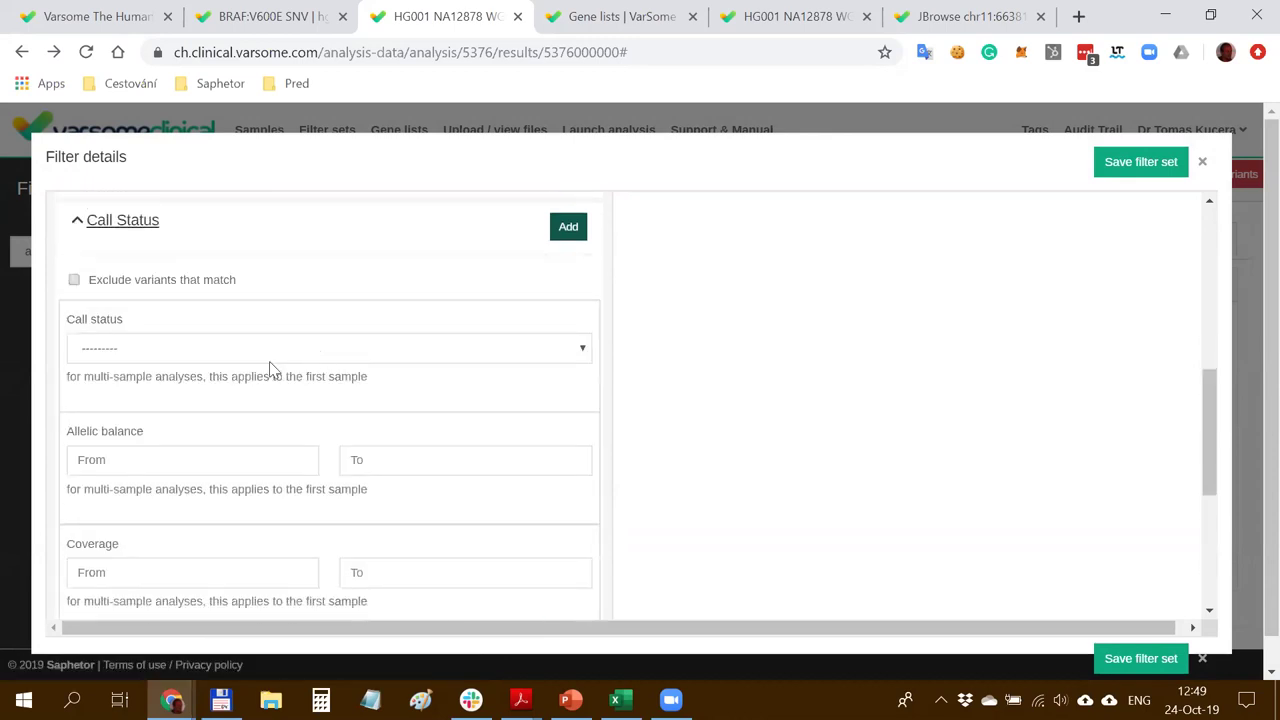
click(205, 350)
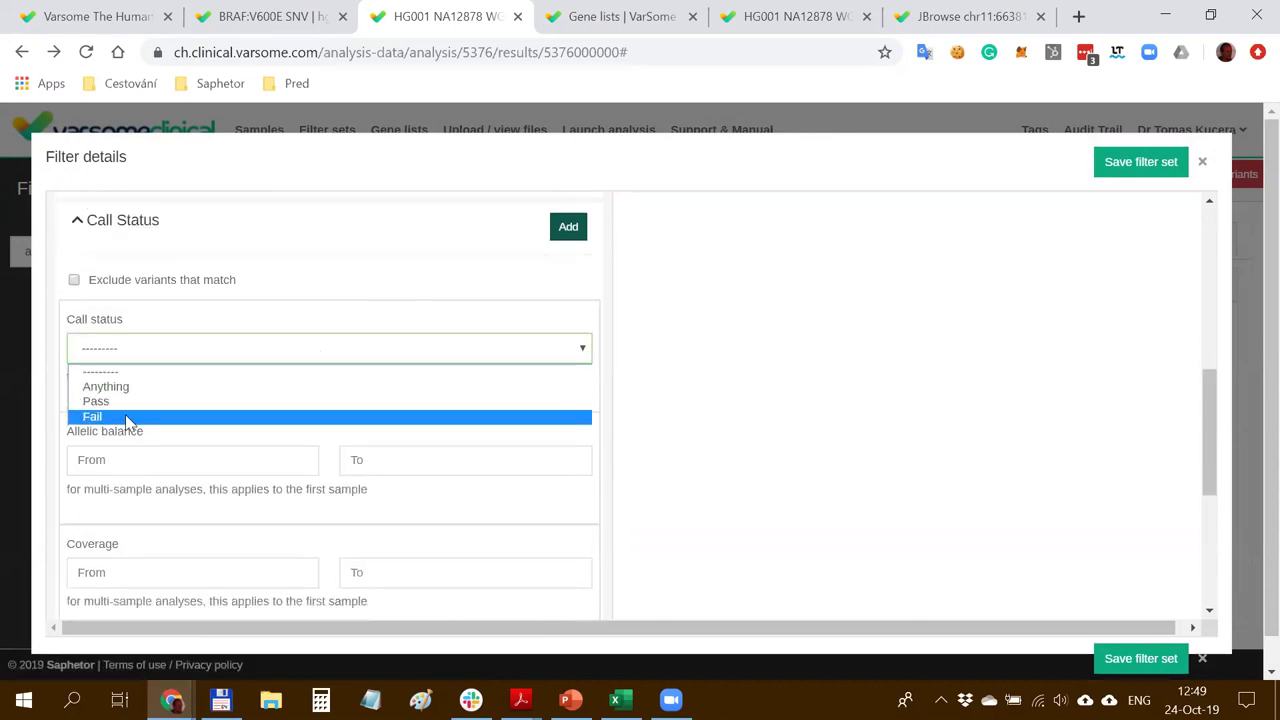
click(180, 286)
click(180, 289)
scroll(224, 412, down, 1)
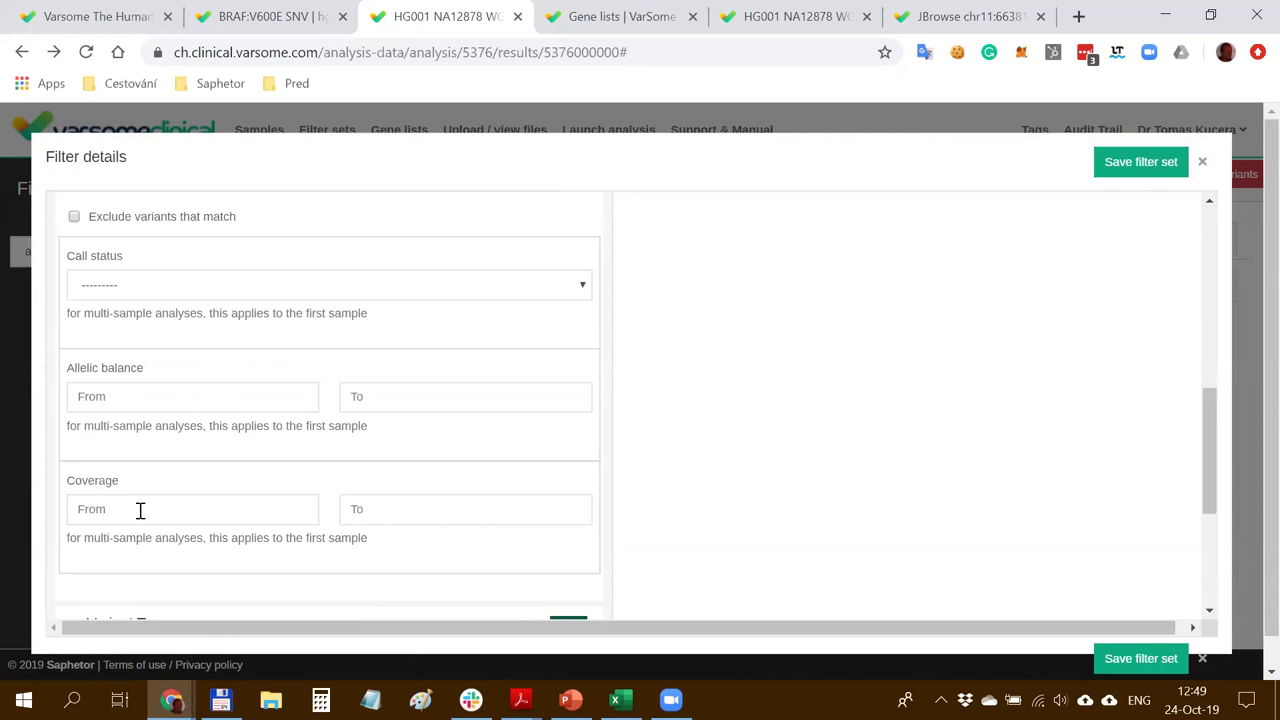
scroll(155, 500, up, 2)
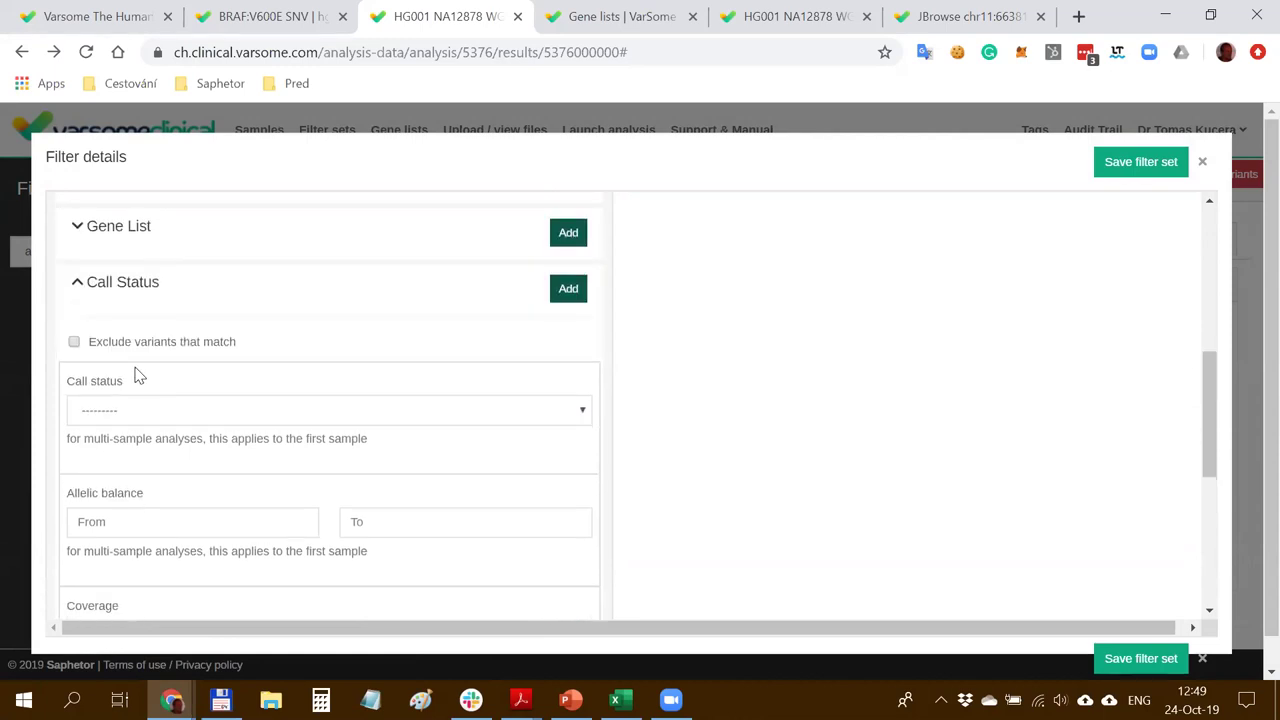
click(118, 288)
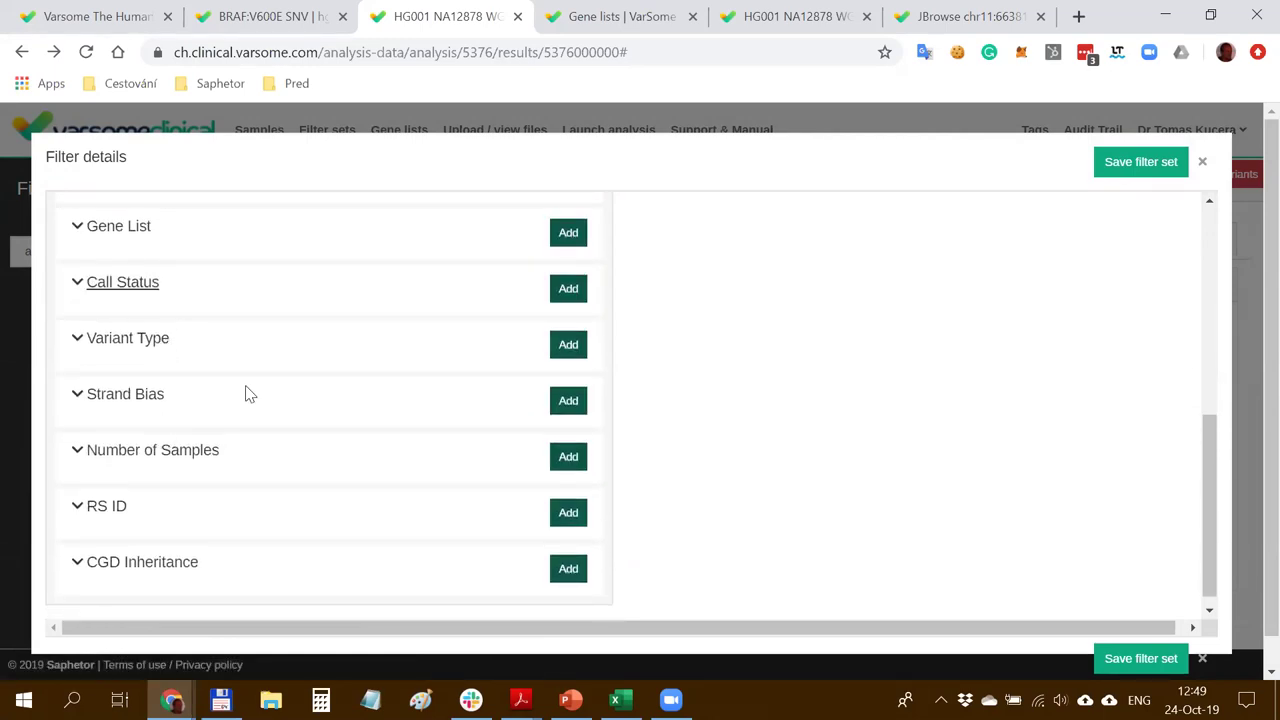
Add an Allele Frequencies filter with an upper gnomAD frequency limit of 0.01 to the new filter set, and collapse it
scroll(248, 392, up, 10)
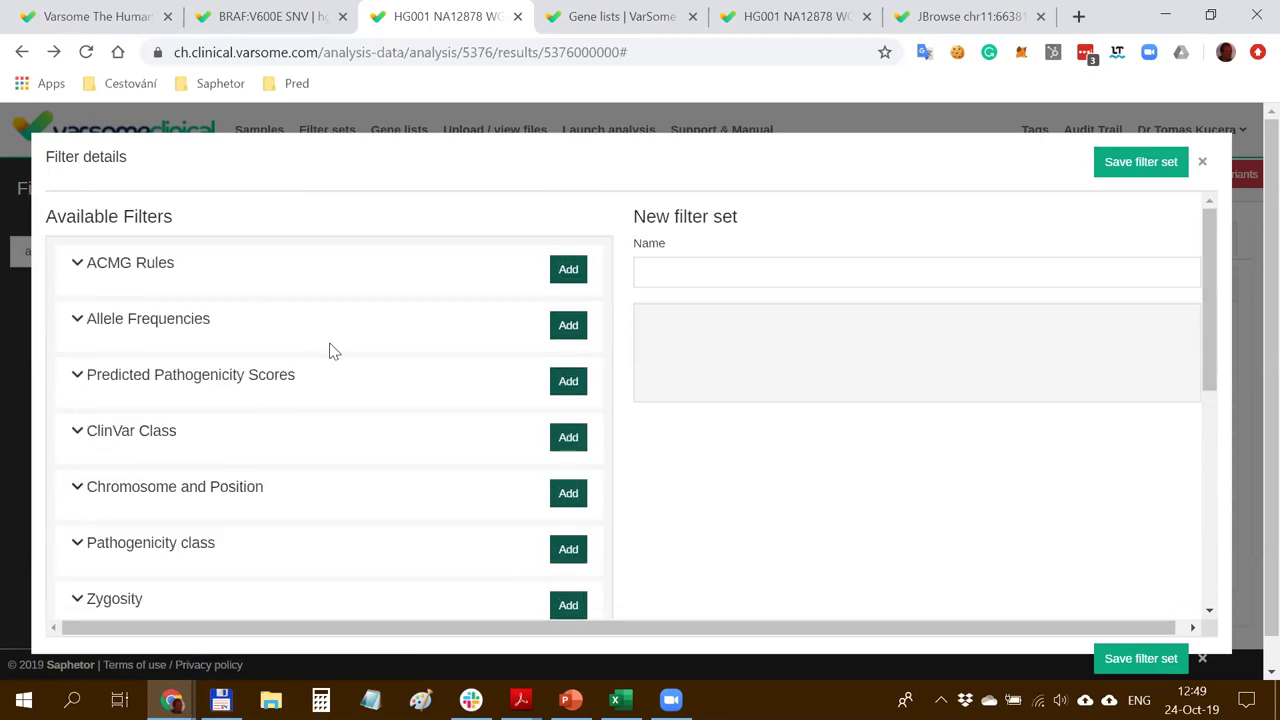
click(139, 325)
click(391, 461)
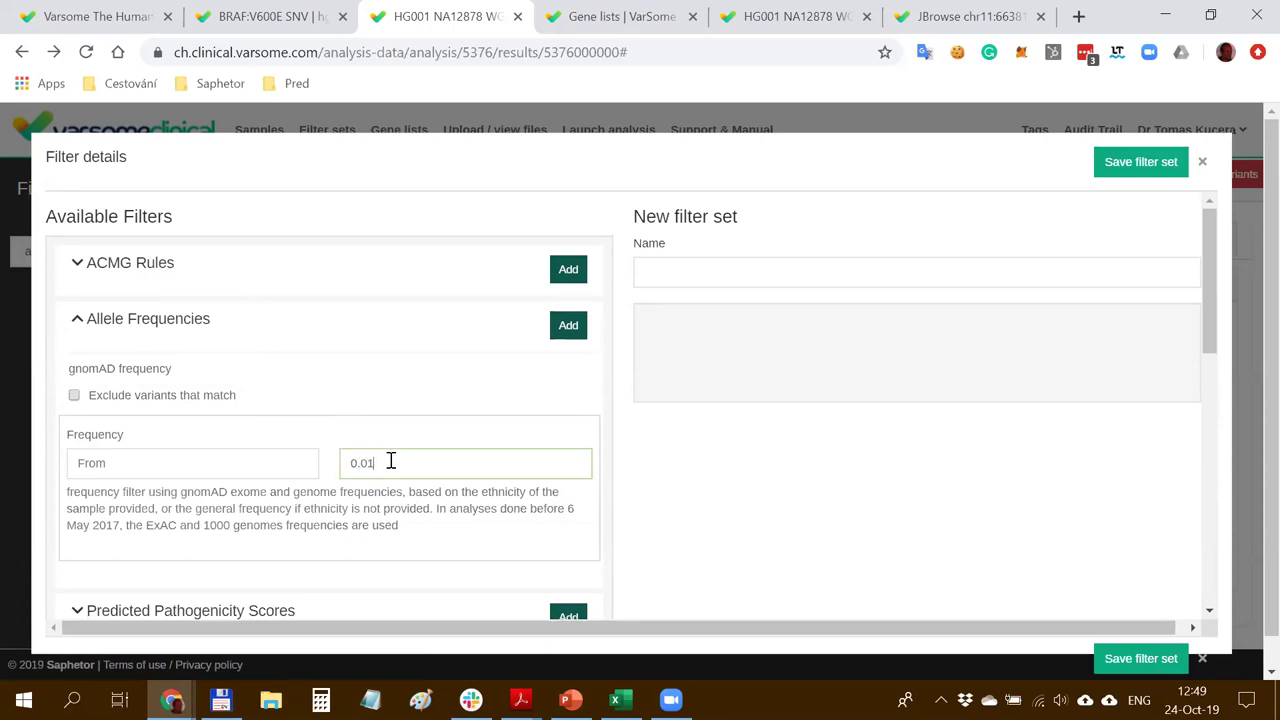
click(568, 325)
drag(740, 218, 679, 217)
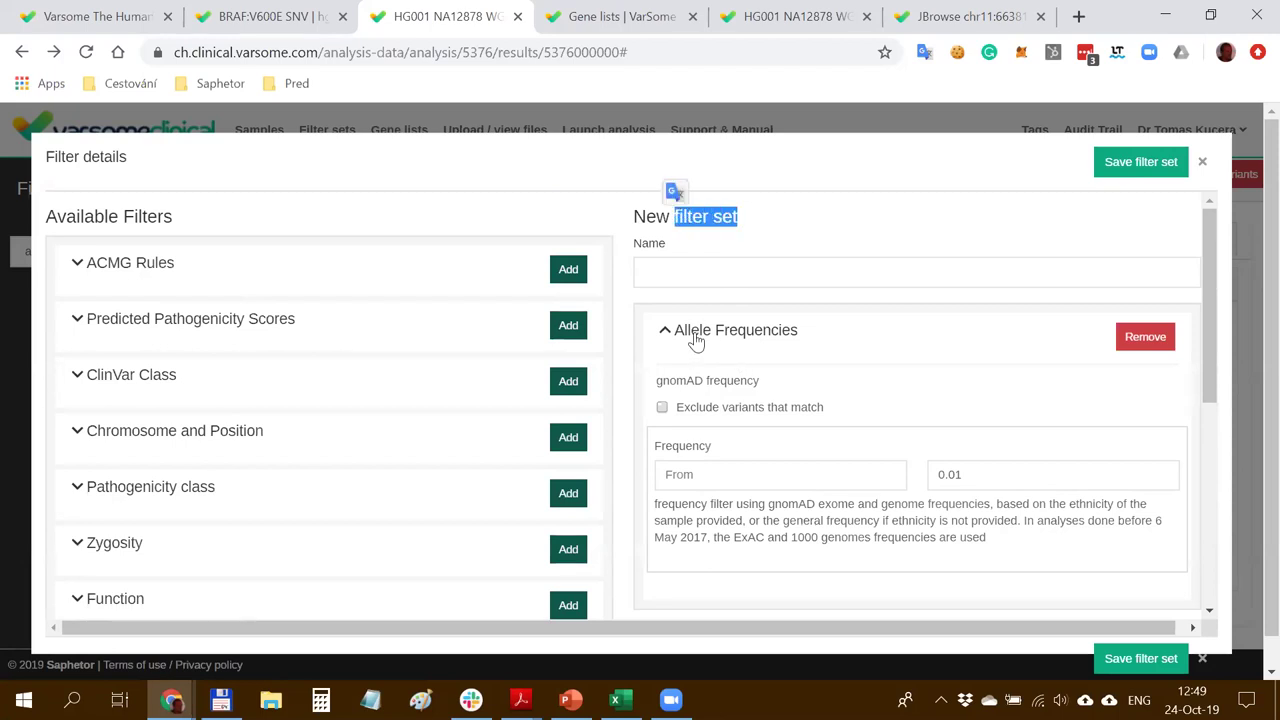
click(665, 341)
Add a Pathogenicity class filter for 5 - Pathogenic and 4 - Likely pathogenic to the filter set, and collapse it
scroll(369, 353, down, 2)
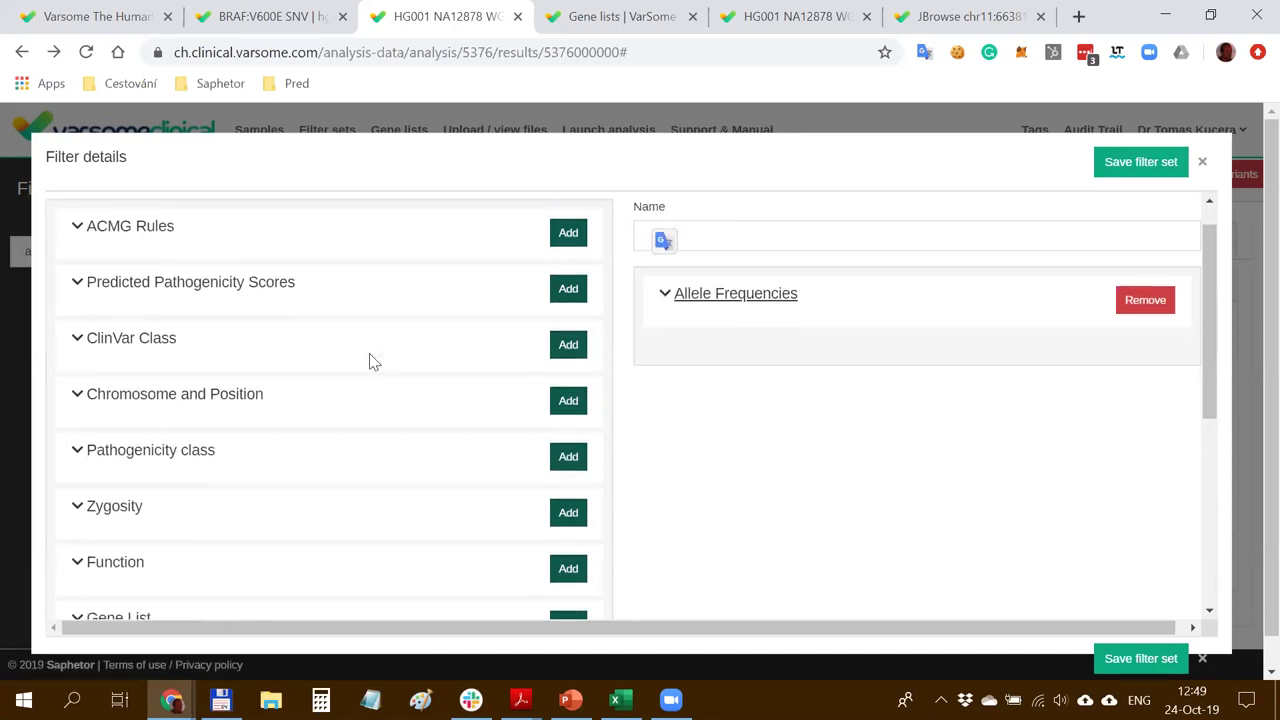
scroll(281, 418, up, 1)
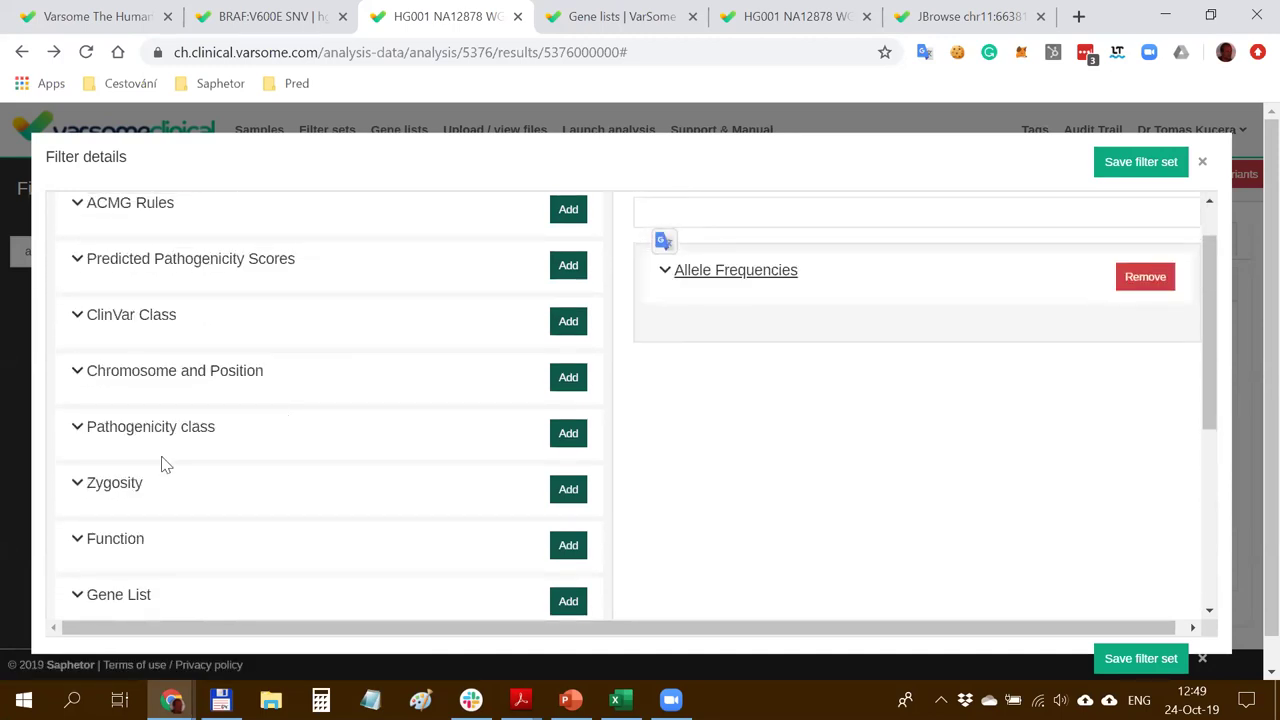
scroll(296, 371, down, 3)
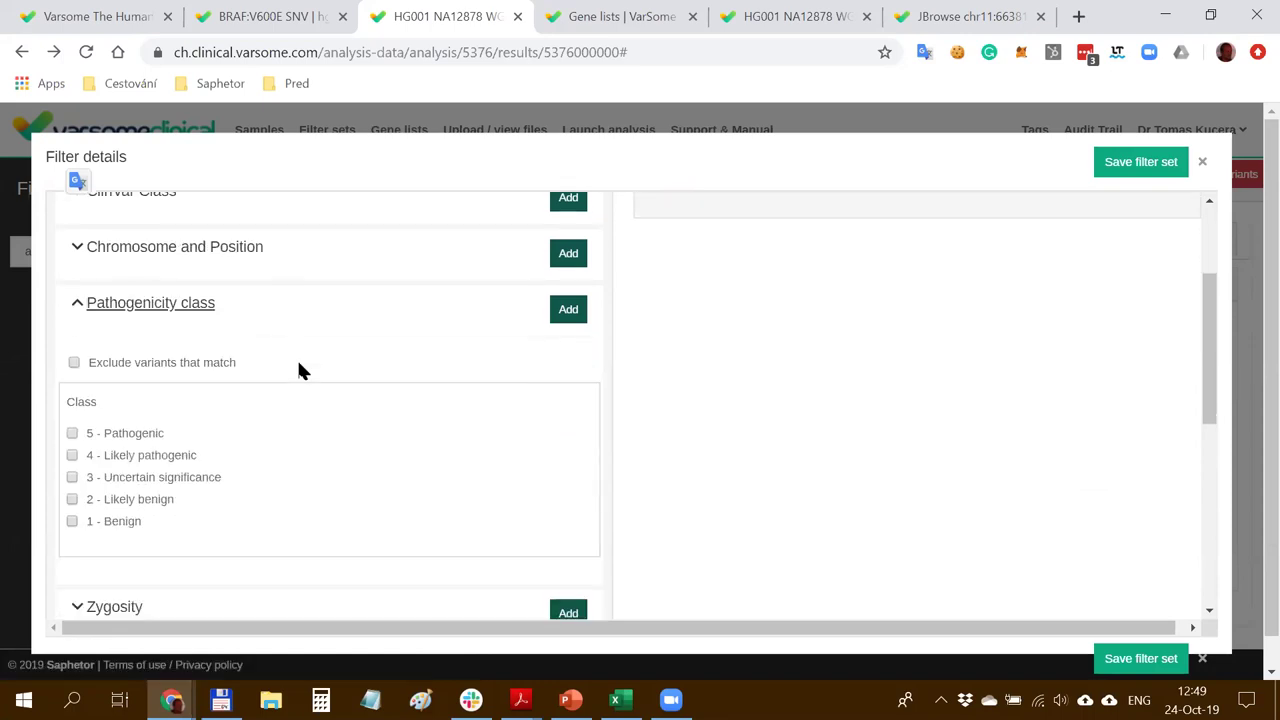
click(72, 351)
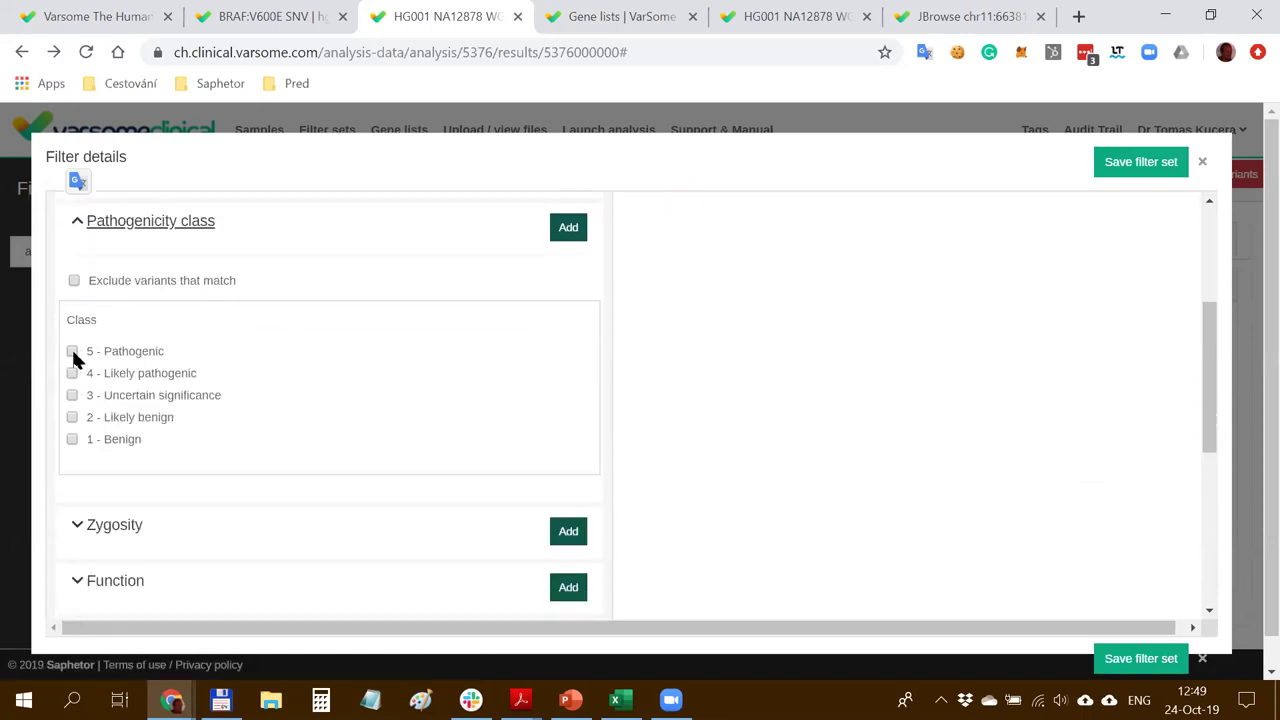
click(72, 373)
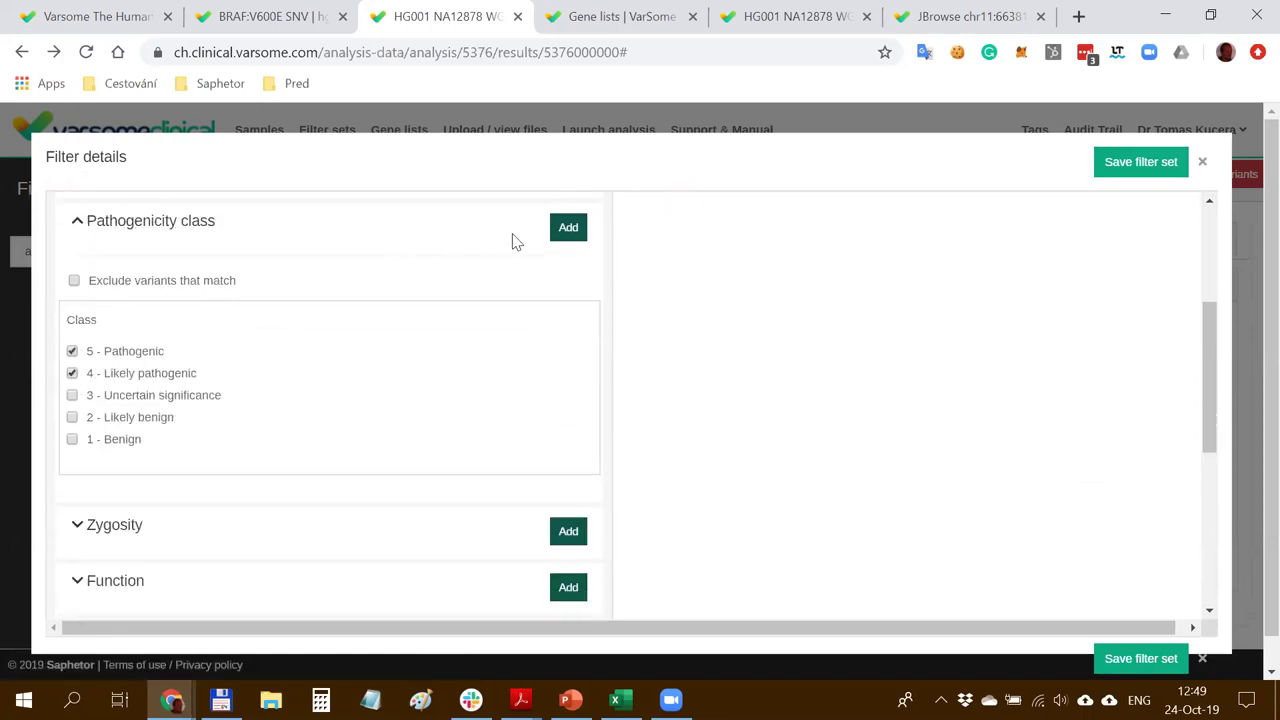
click(564, 232)
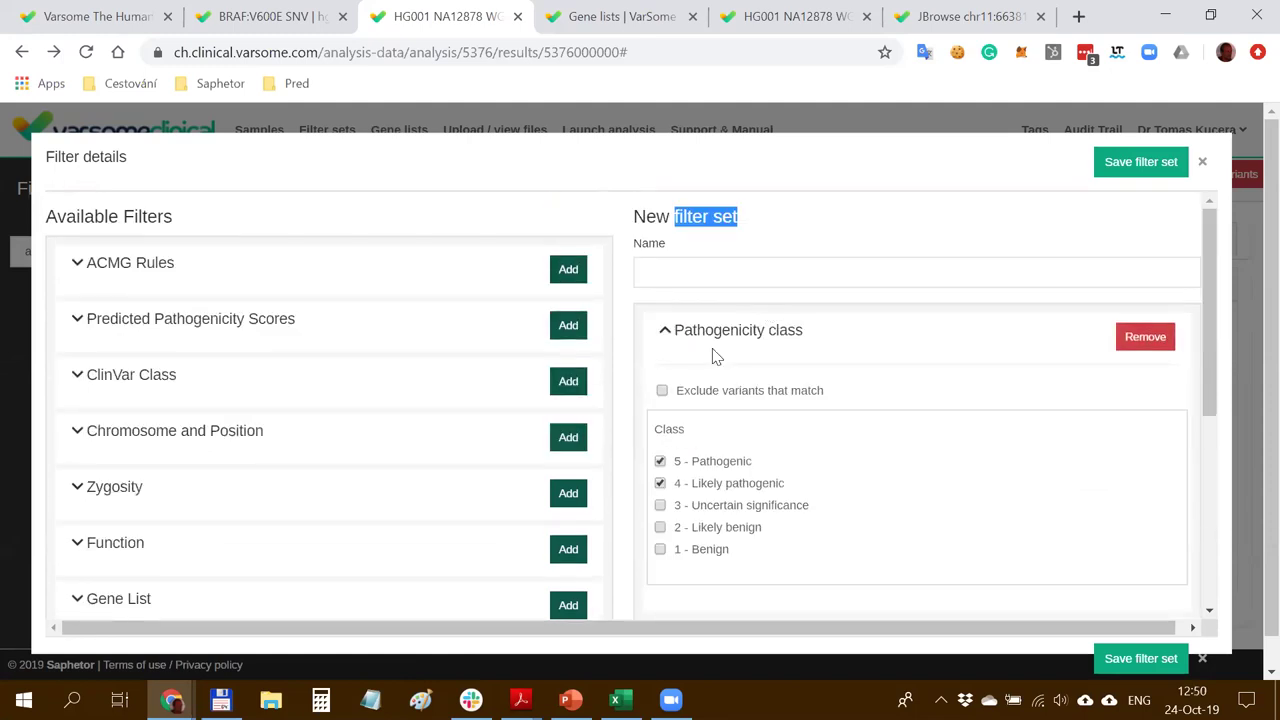
click(711, 340)
Name the new filter set "immune" and save it
click(689, 278)
text(imu)
text(mune)
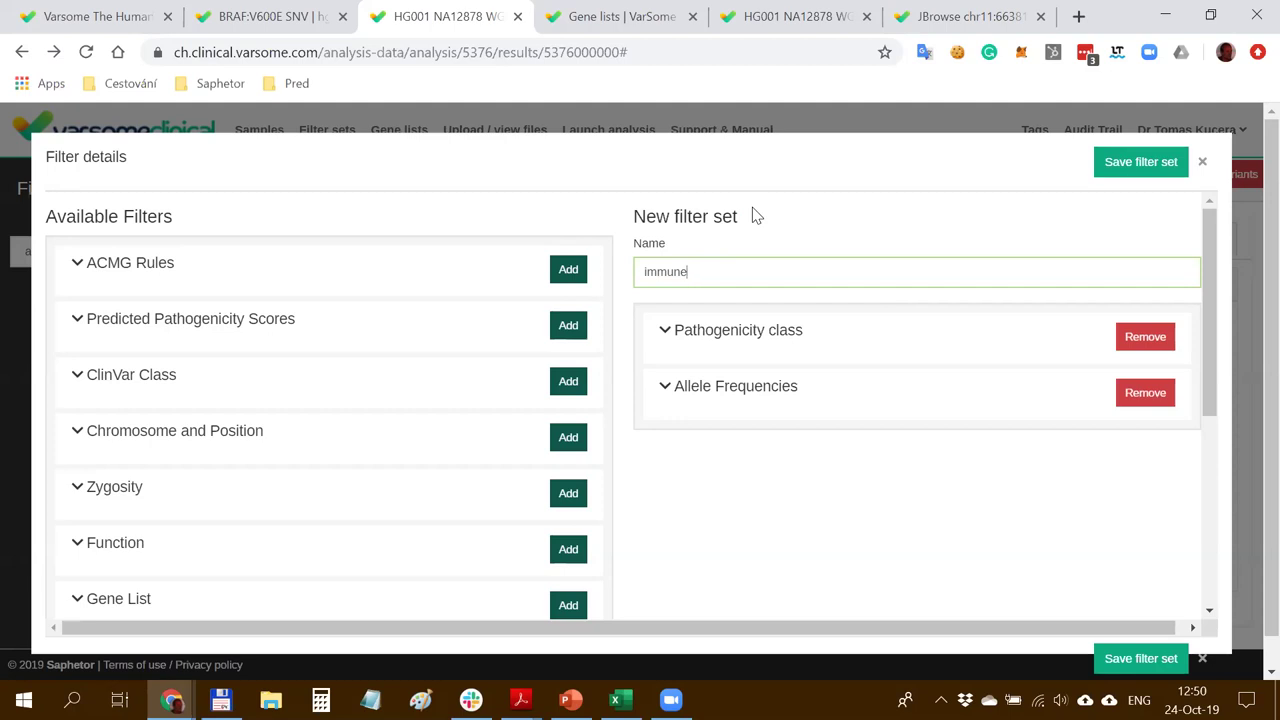
click(1130, 170)
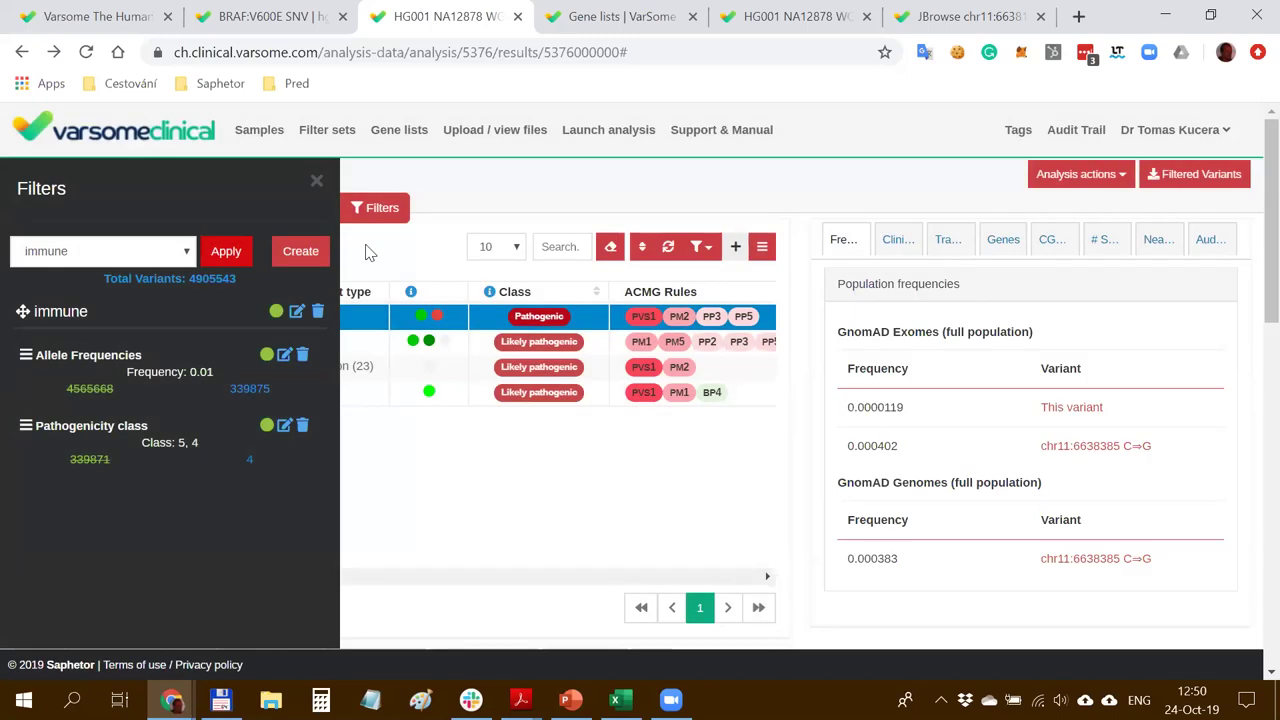
Check how many variants the Allele Frequencies and Pathogenicity class filters each remove and keep
drag(113, 388, 66, 395)
click(85, 390)
drag(110, 460, 73, 460)
click(90, 460)
double_click(90, 460)
double_click(250, 459)
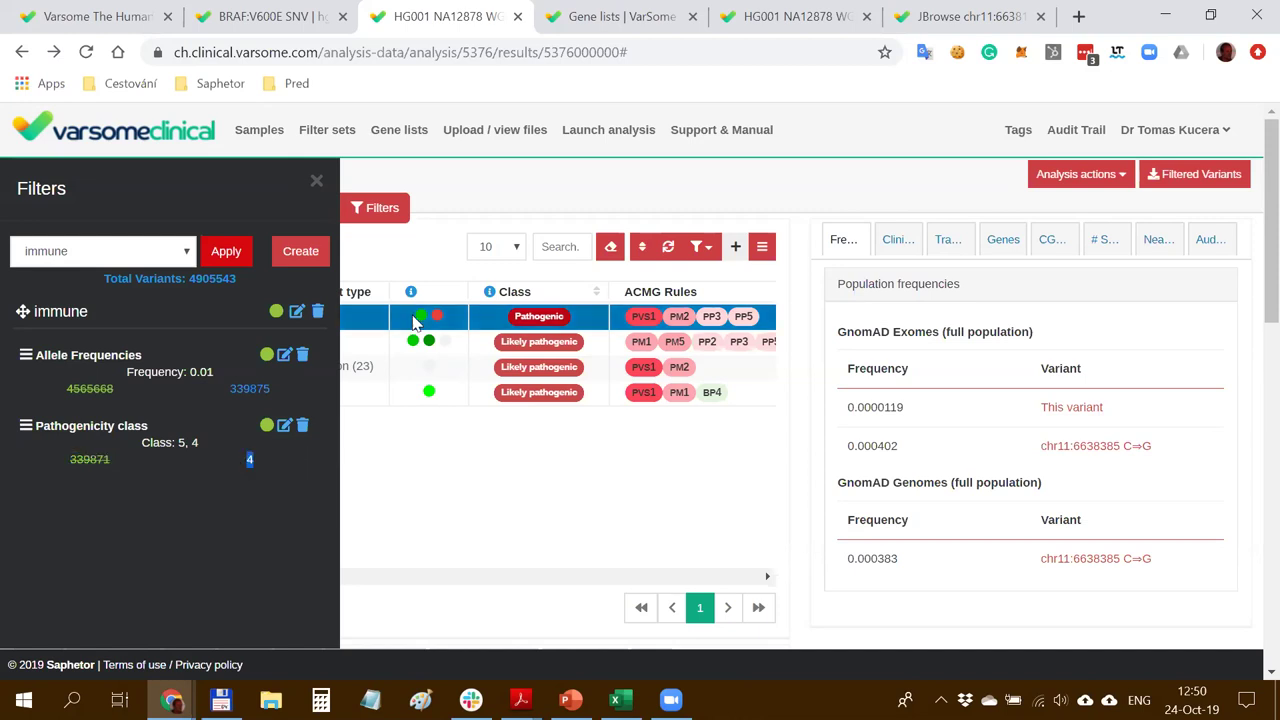
Hide the filters to look over the list of filtered variants, and show the filters again
scroll(457, 394, down, 1)
click(316, 182)
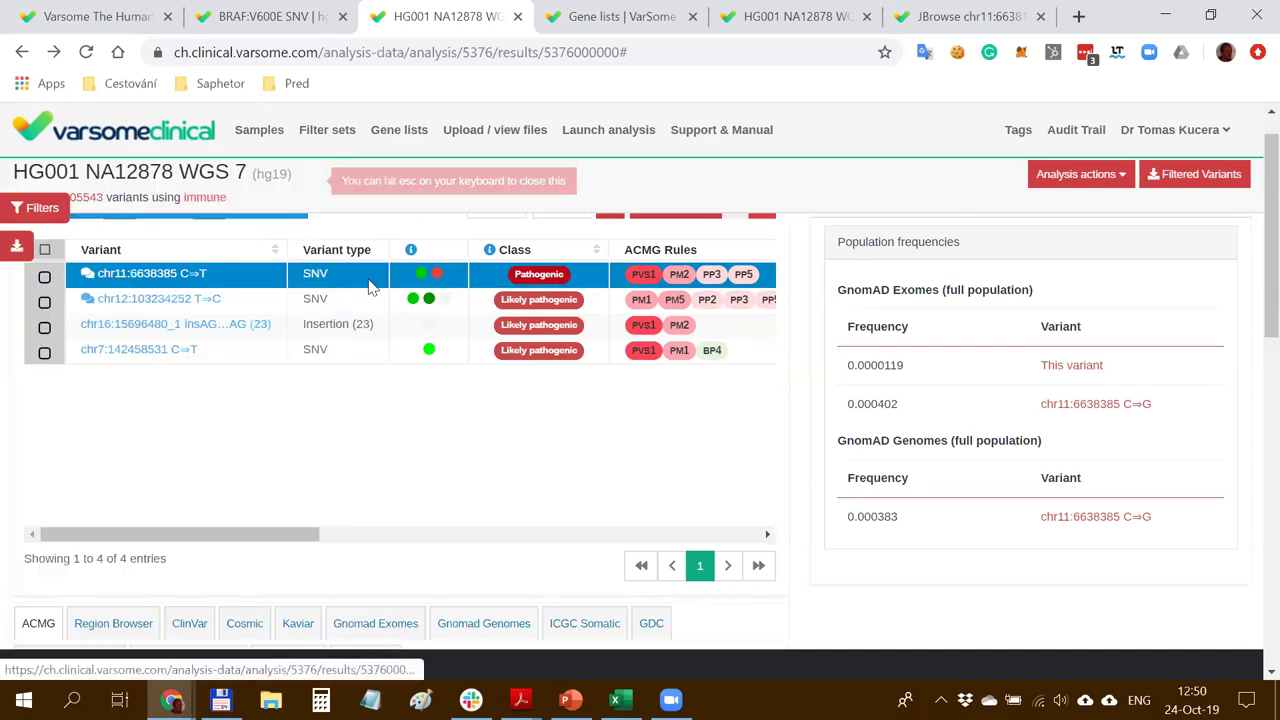
scroll(160, 260, up, 1)
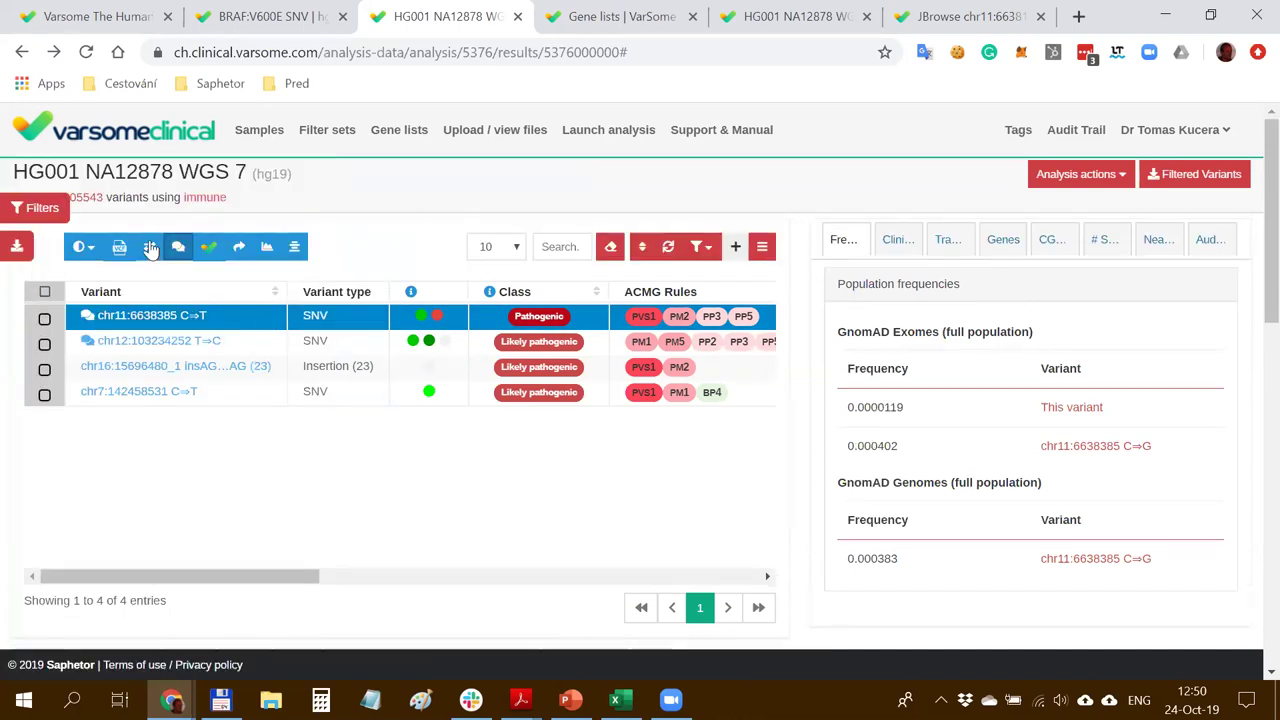
click(42, 207)
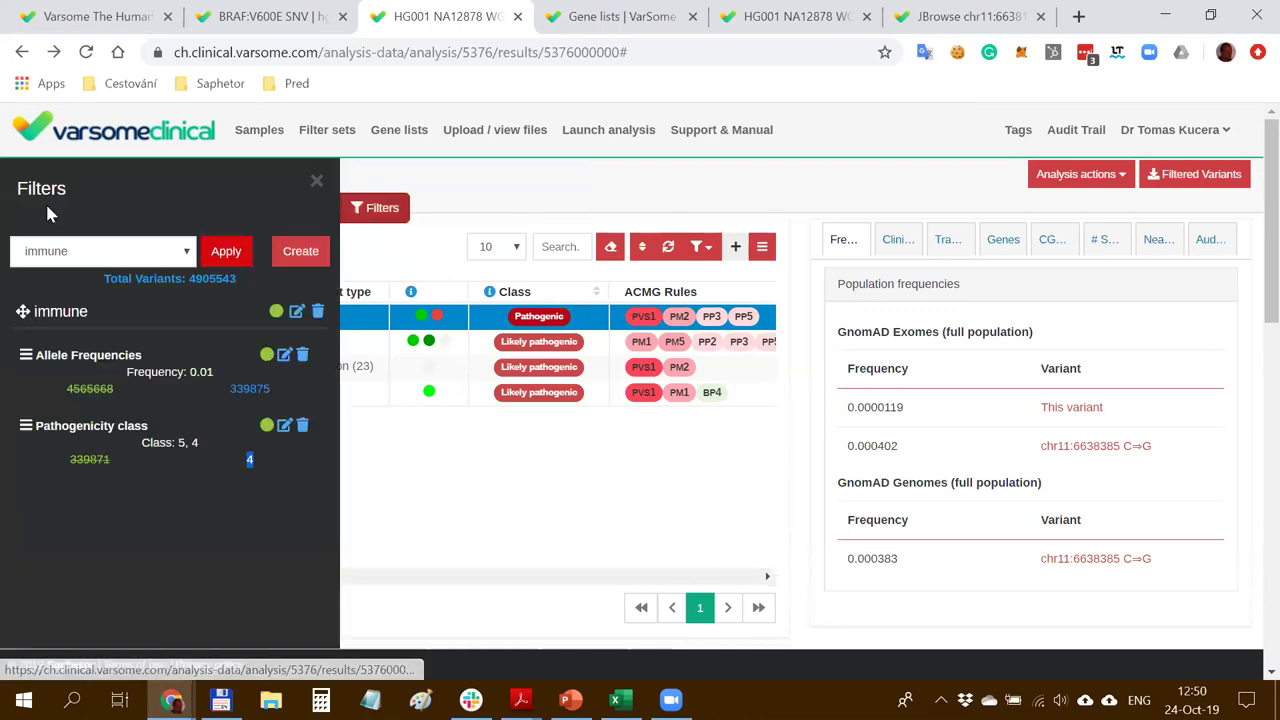
Disable the Pathogenicity class filter in the immune set and enable it again
click(310, 508)
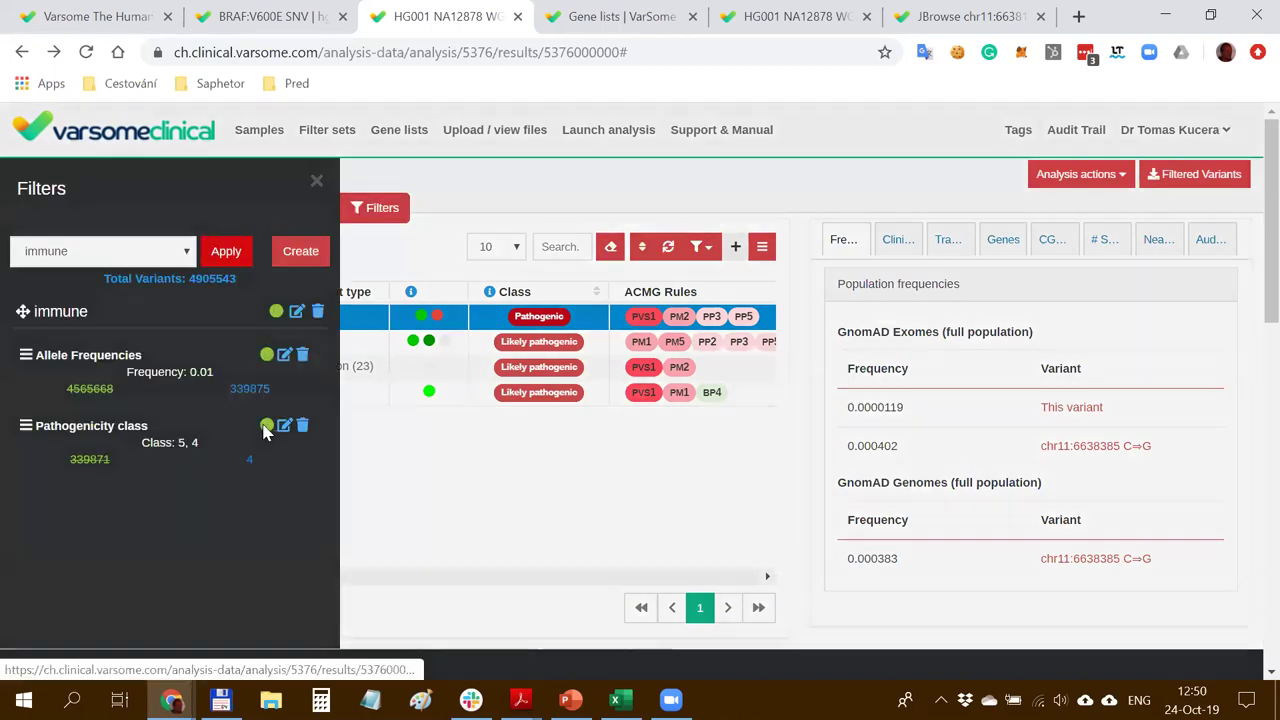
click(266, 427)
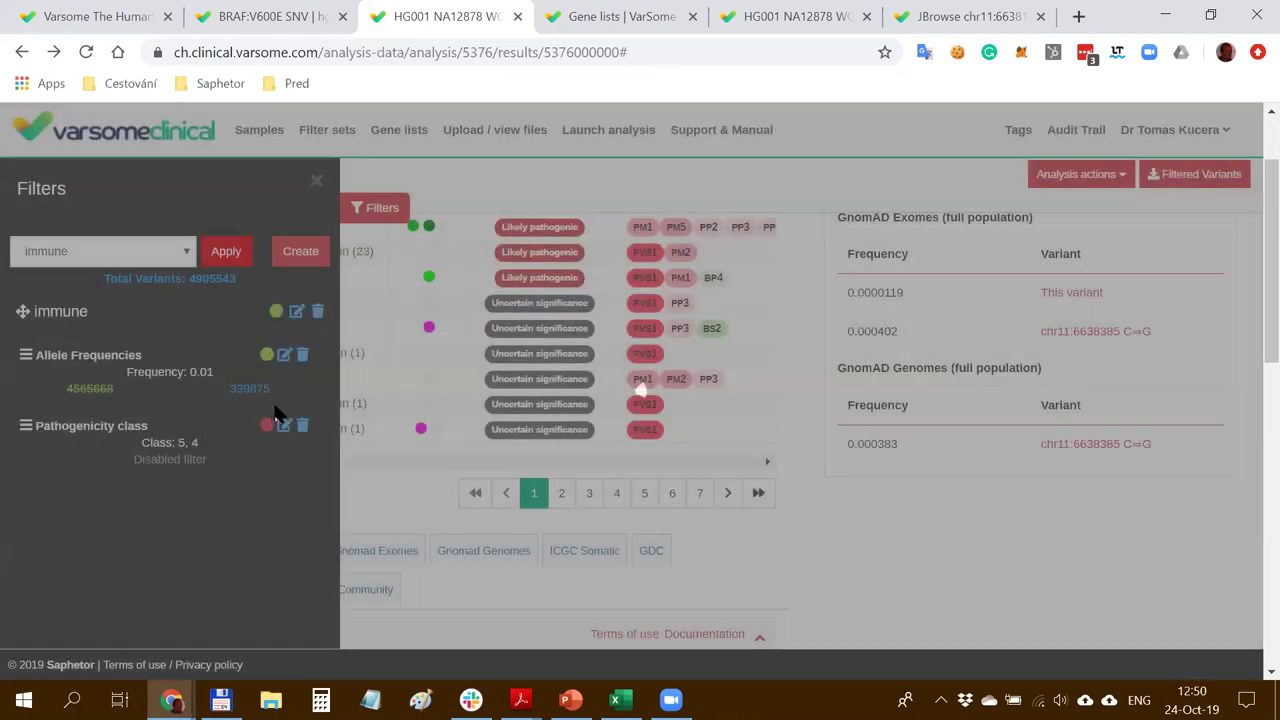
click(263, 427)
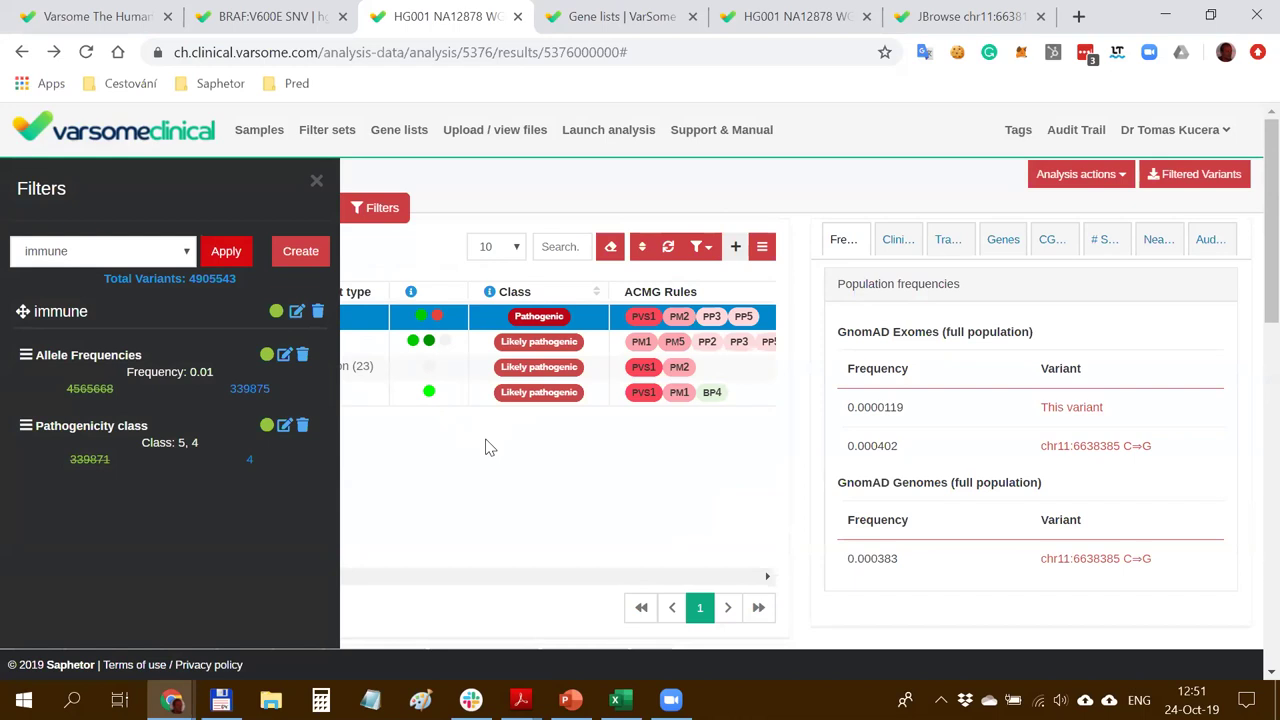
Edit the immune filter set to add an ACMG Rules filter for PP5 (Pathogenic - Supporting), and save the set
click(296, 313)
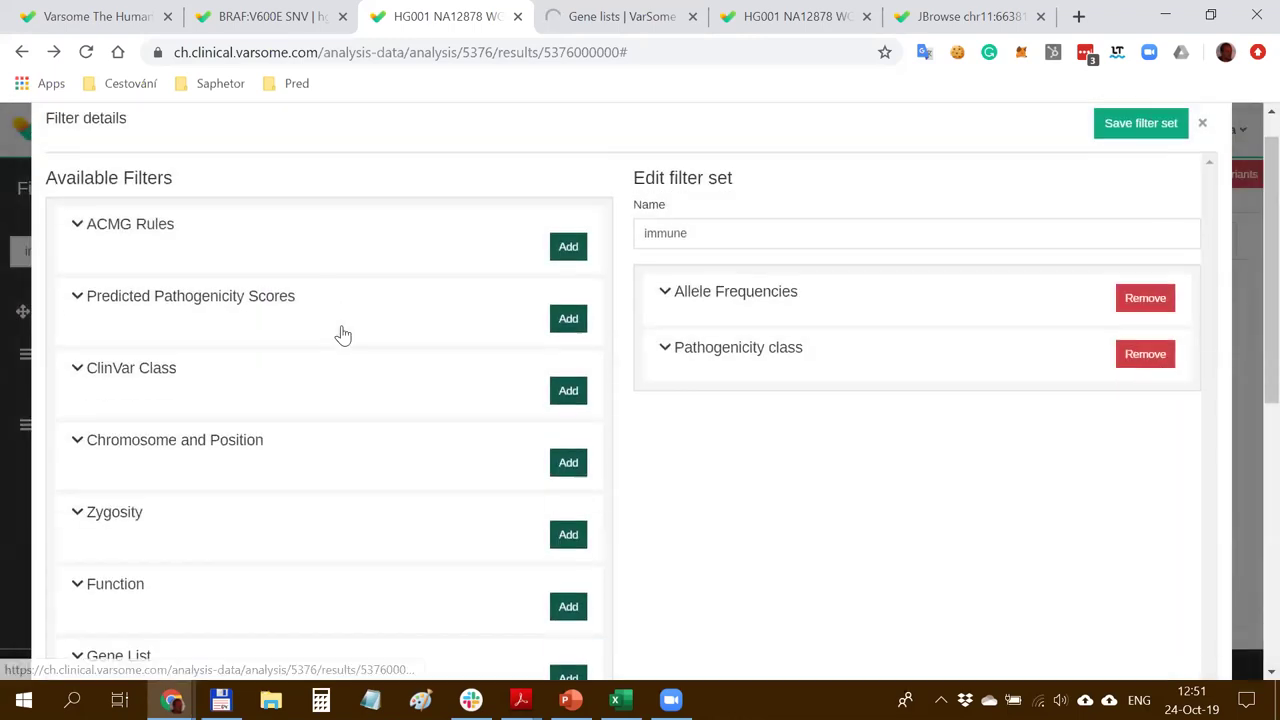
click(143, 251)
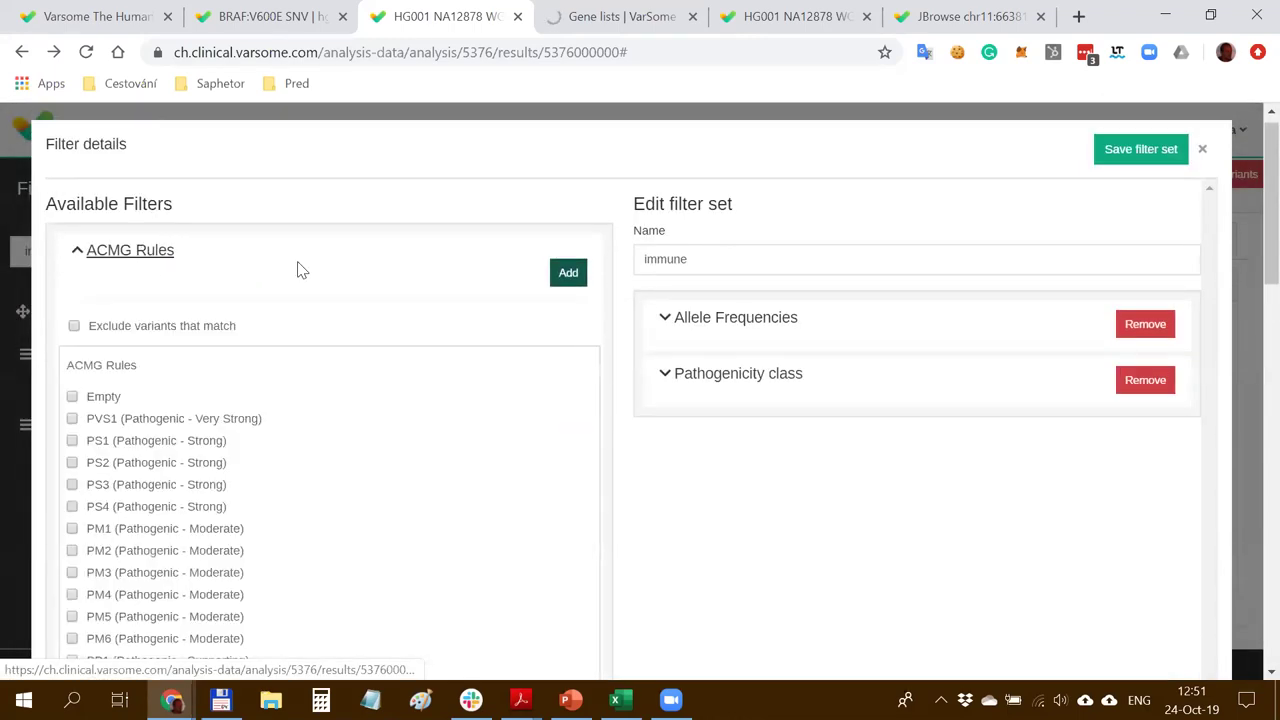
scroll(300, 270, down, 1)
scroll(300, 270, down, 4)
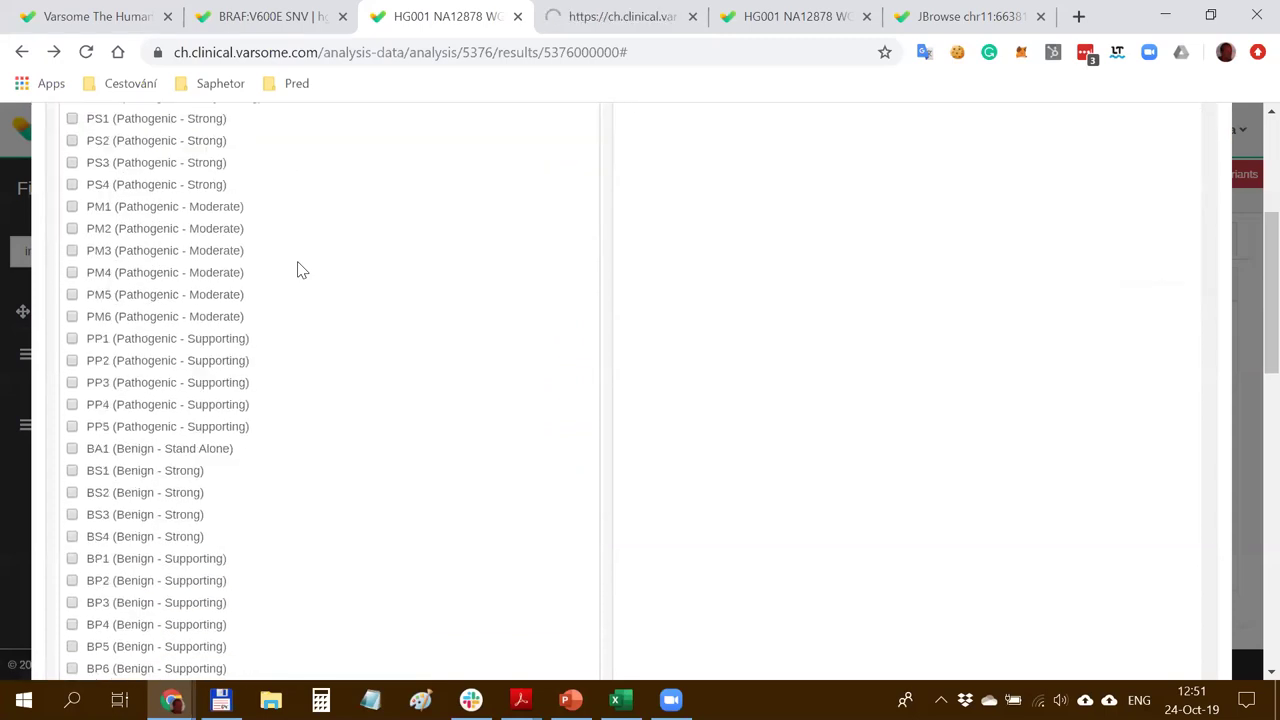
click(89, 332)
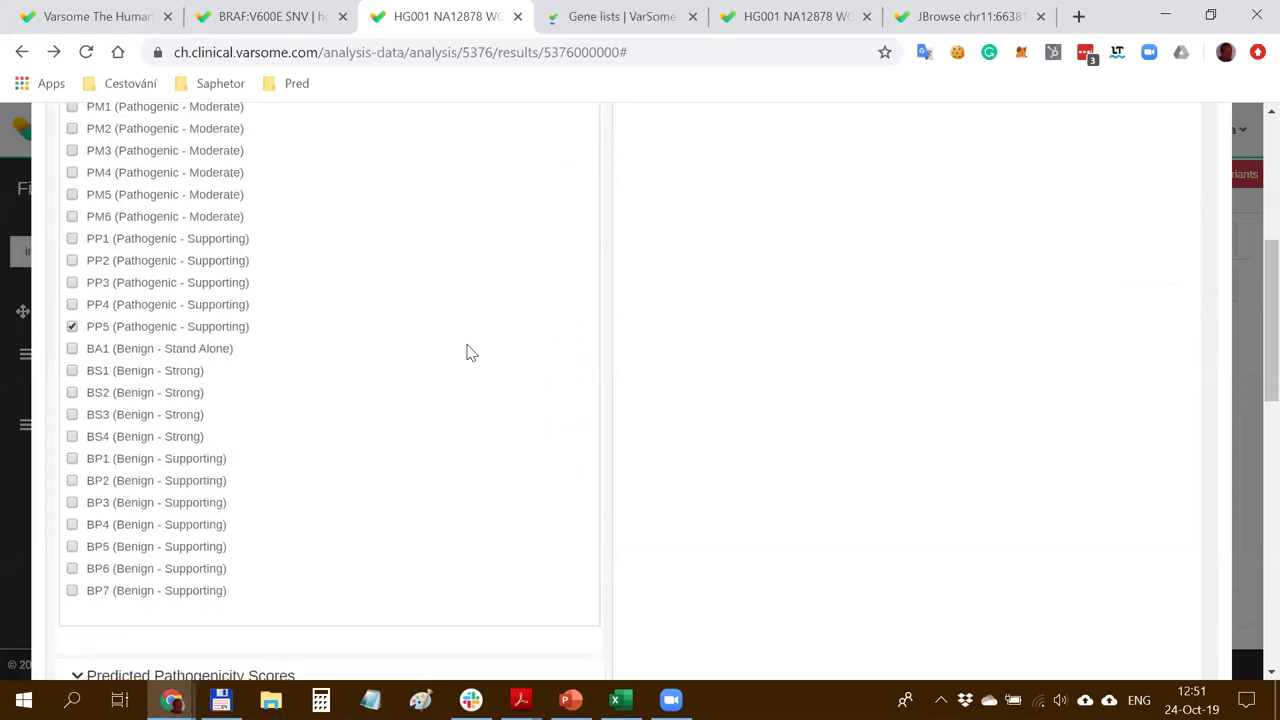
scroll(520, 315, up, 5)
click(574, 284)
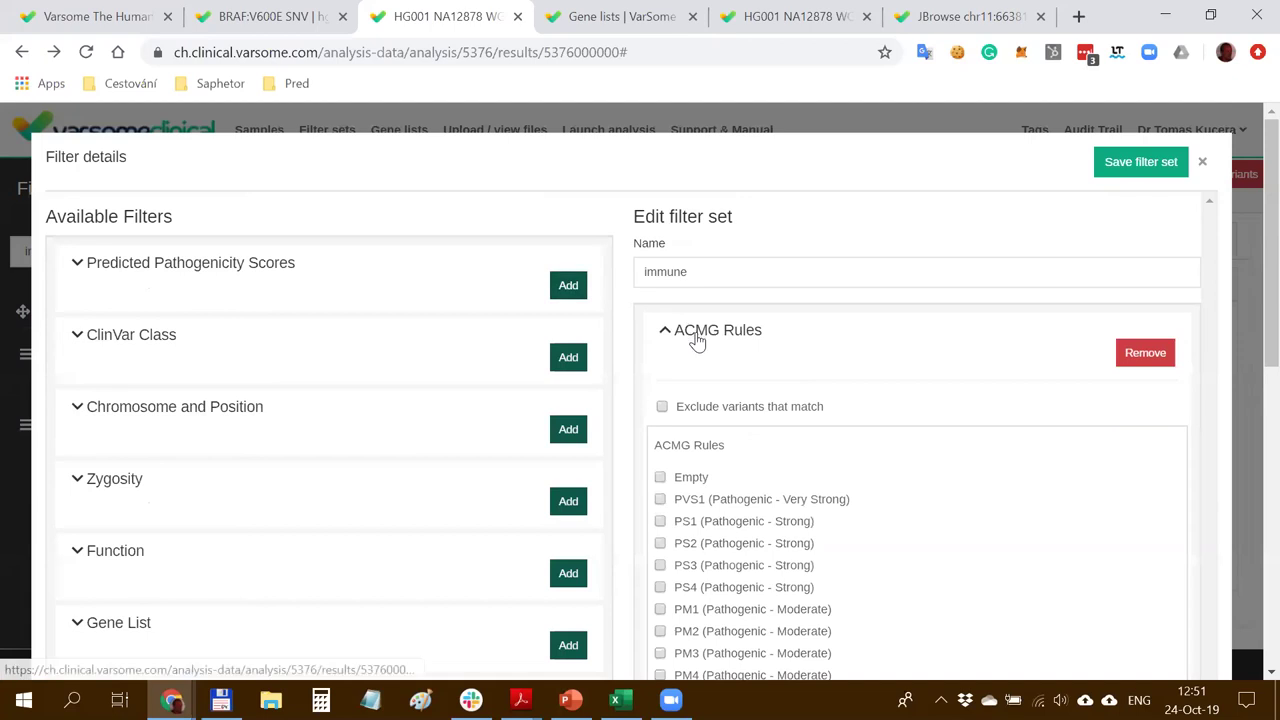
click(1124, 163)
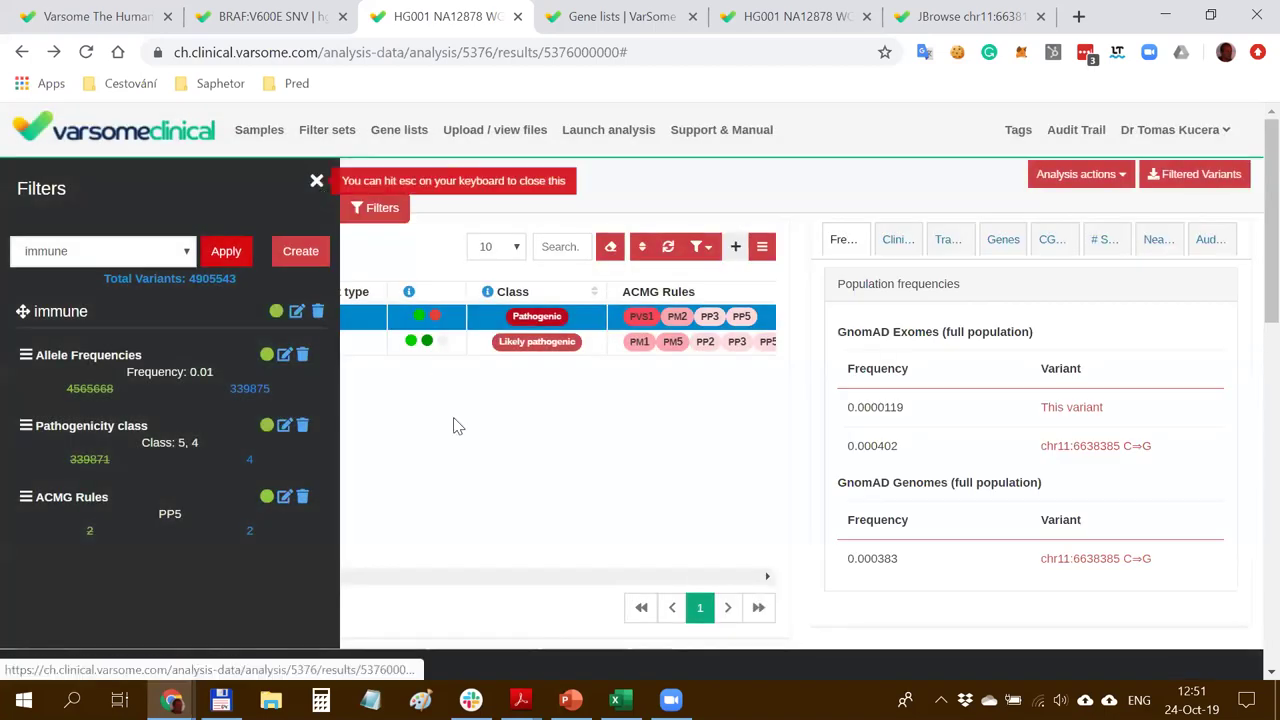
Hide the filters to view the filtered variant list, then reopen and hide them again
click(316, 180)
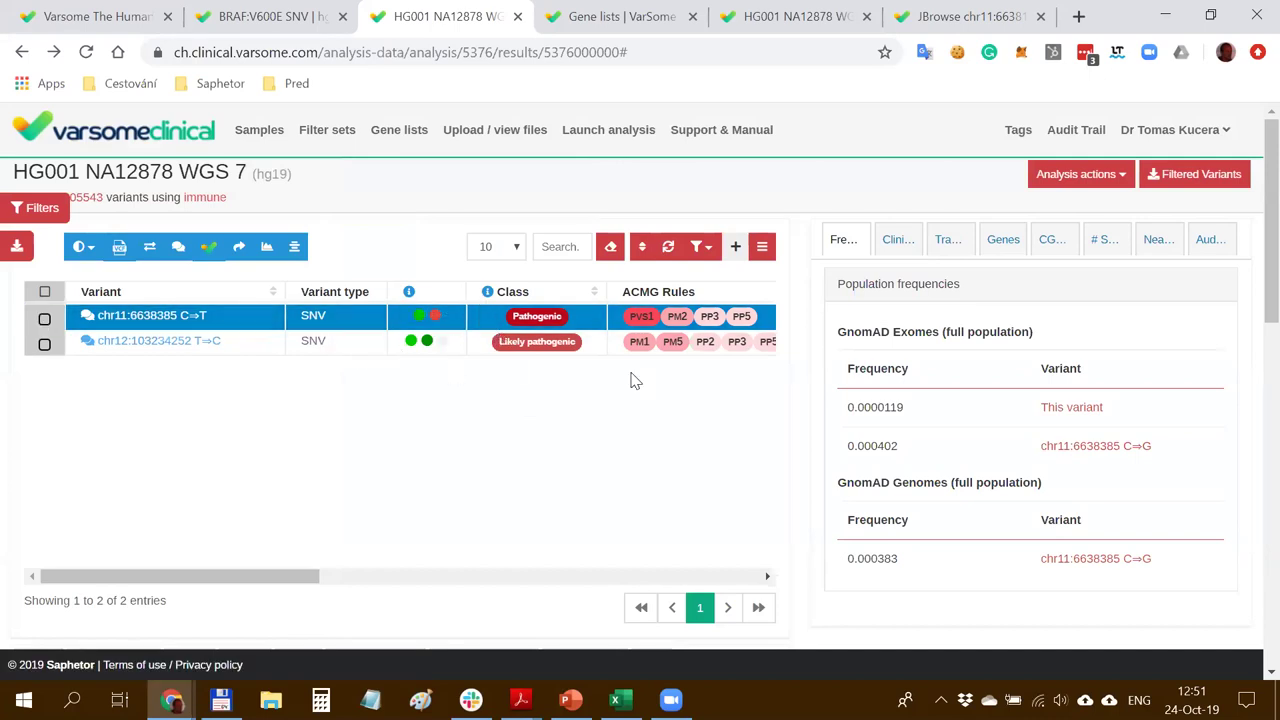
click(38, 207)
click(316, 180)
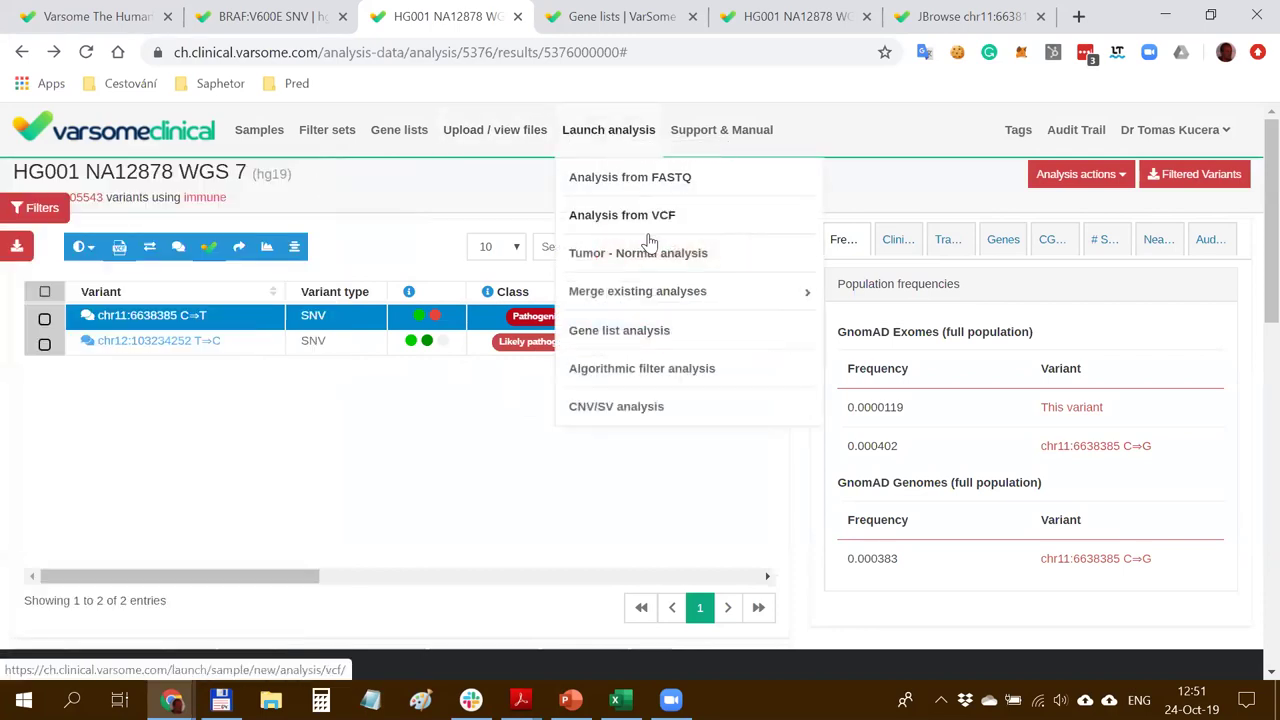
Open a new algorithmic filter analysis for HG001 NA12878 WGS 7 and try to select the Carrier risk for couples filter
click(627, 372)
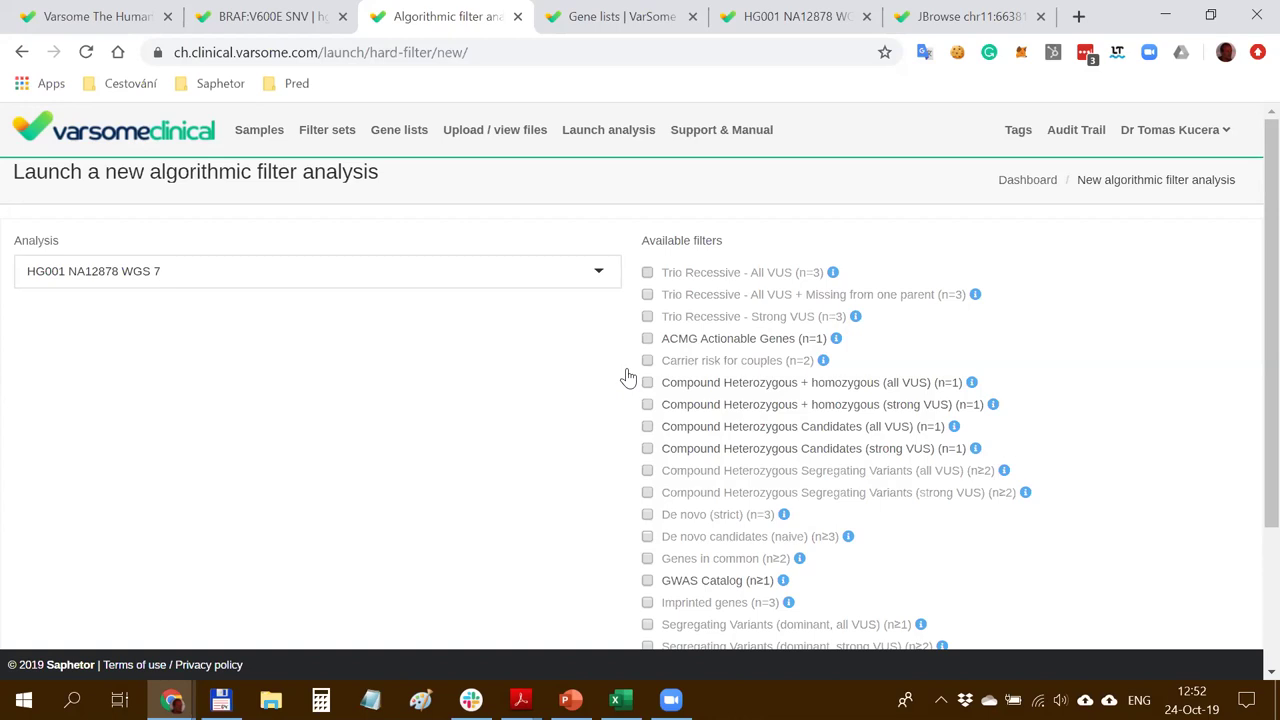
scroll(1006, 325, down, 3)
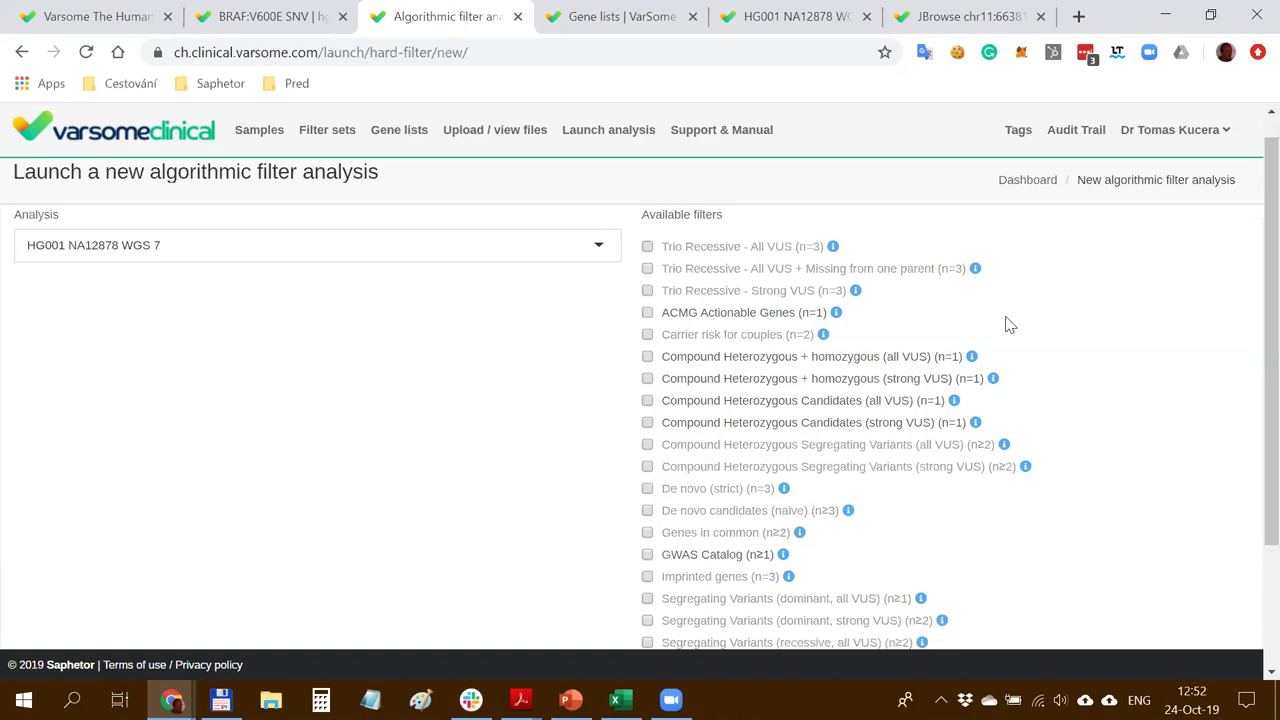
scroll(1008, 324, up, 4)
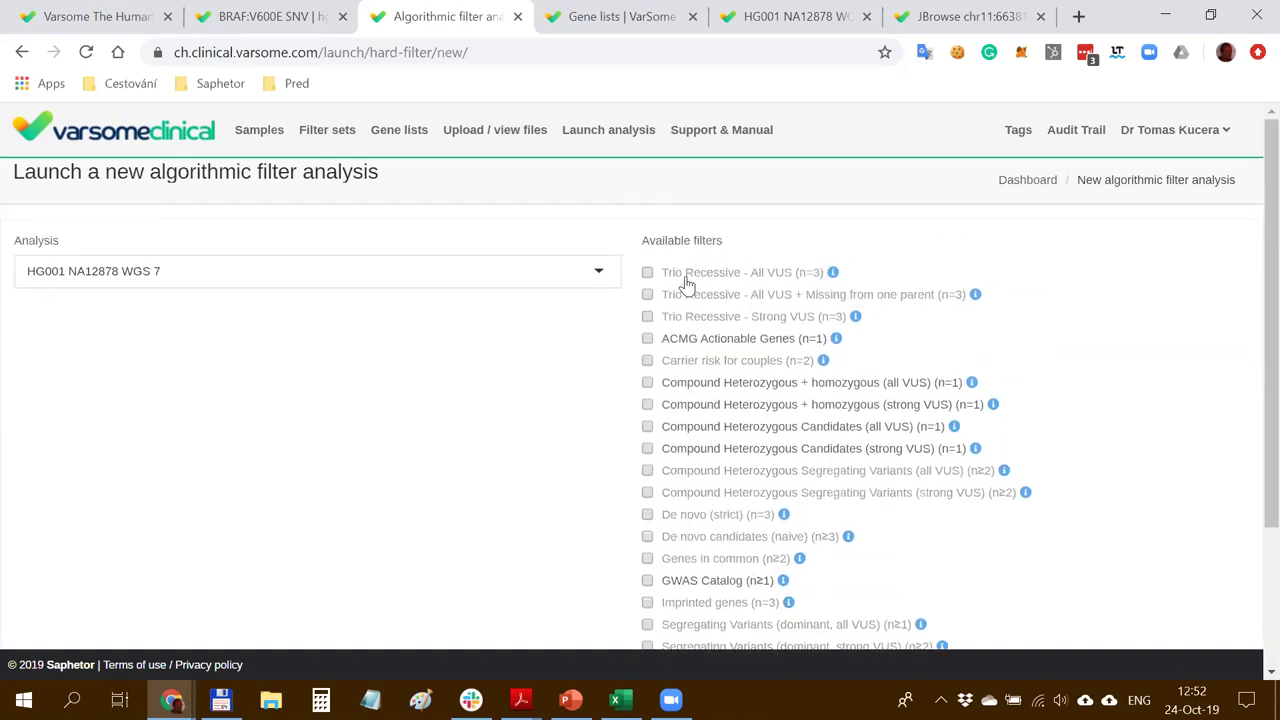
scroll(740, 455, down, 1)
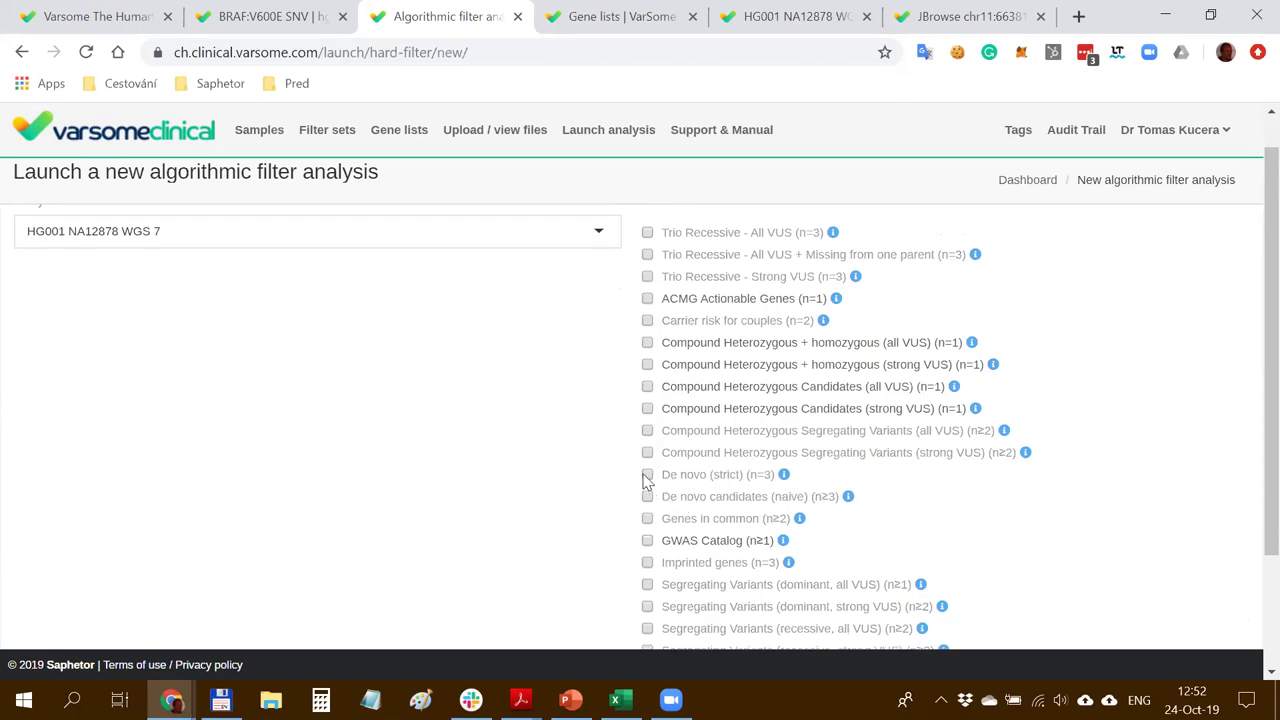
click(647, 320)
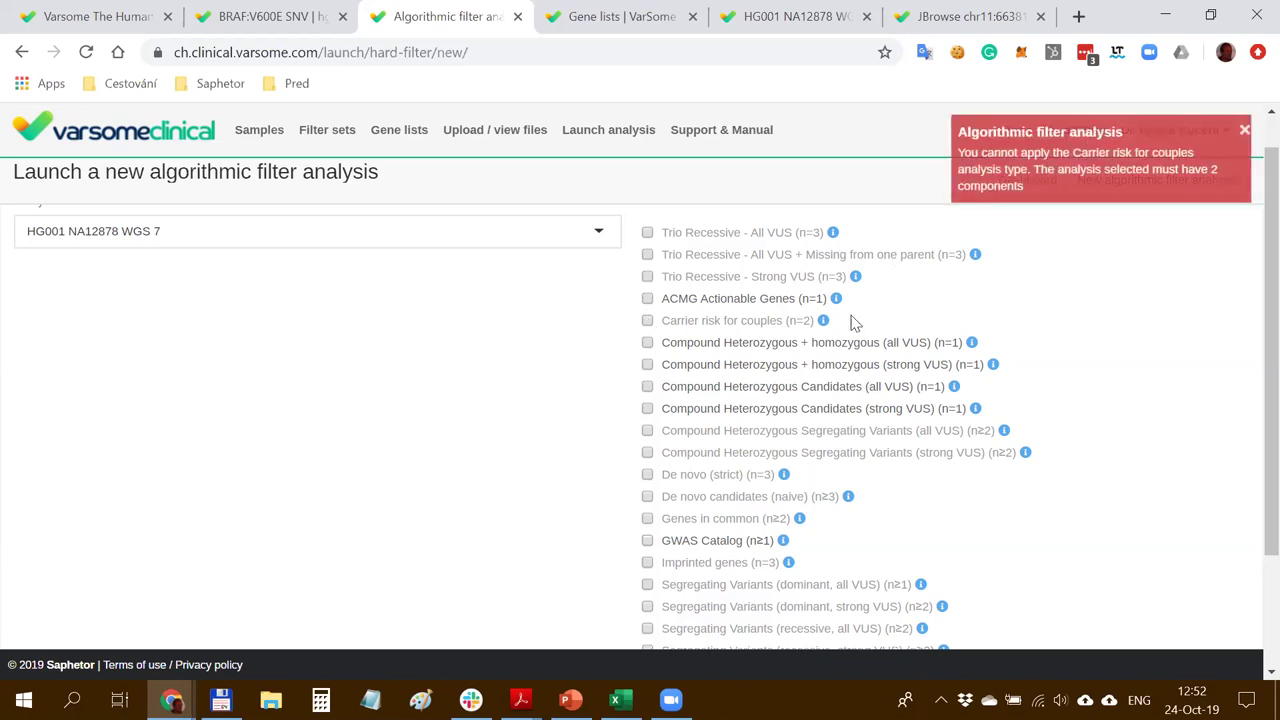
click(1245, 131)
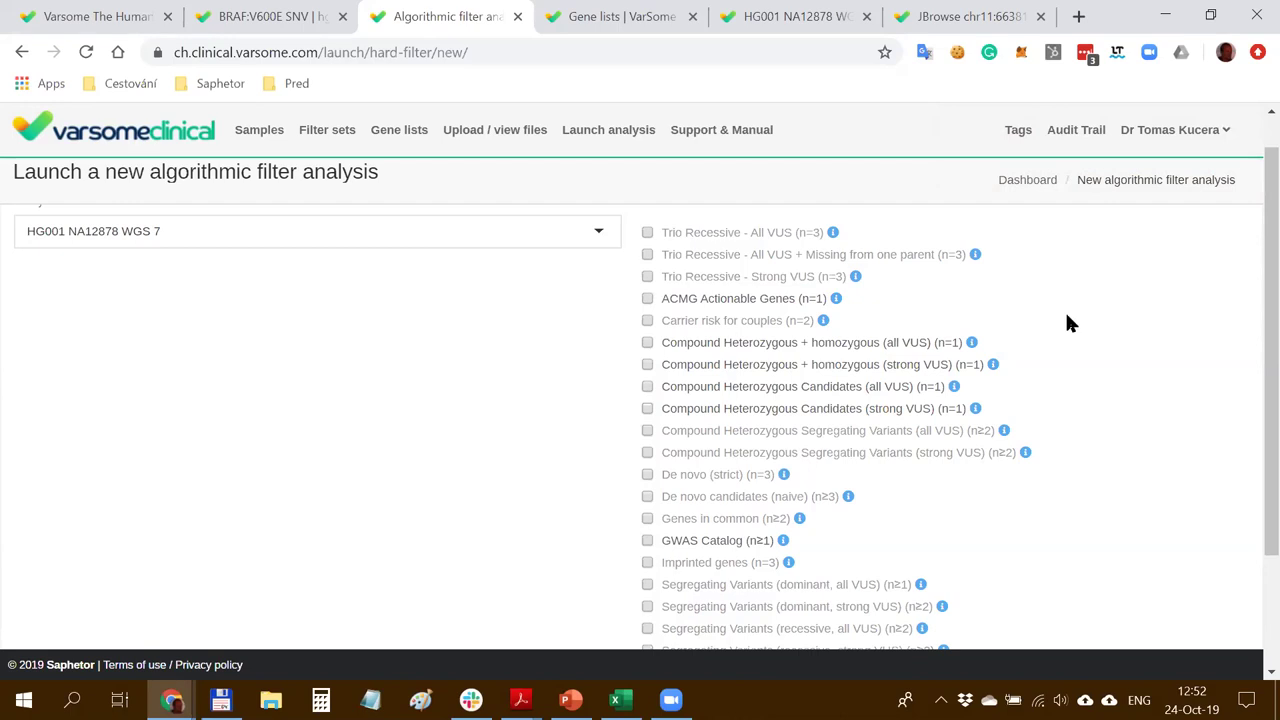
Look through the available algorithmic filters and read the description of Trio Recessive - Strong VUS
scroll(1068, 322, down, 3)
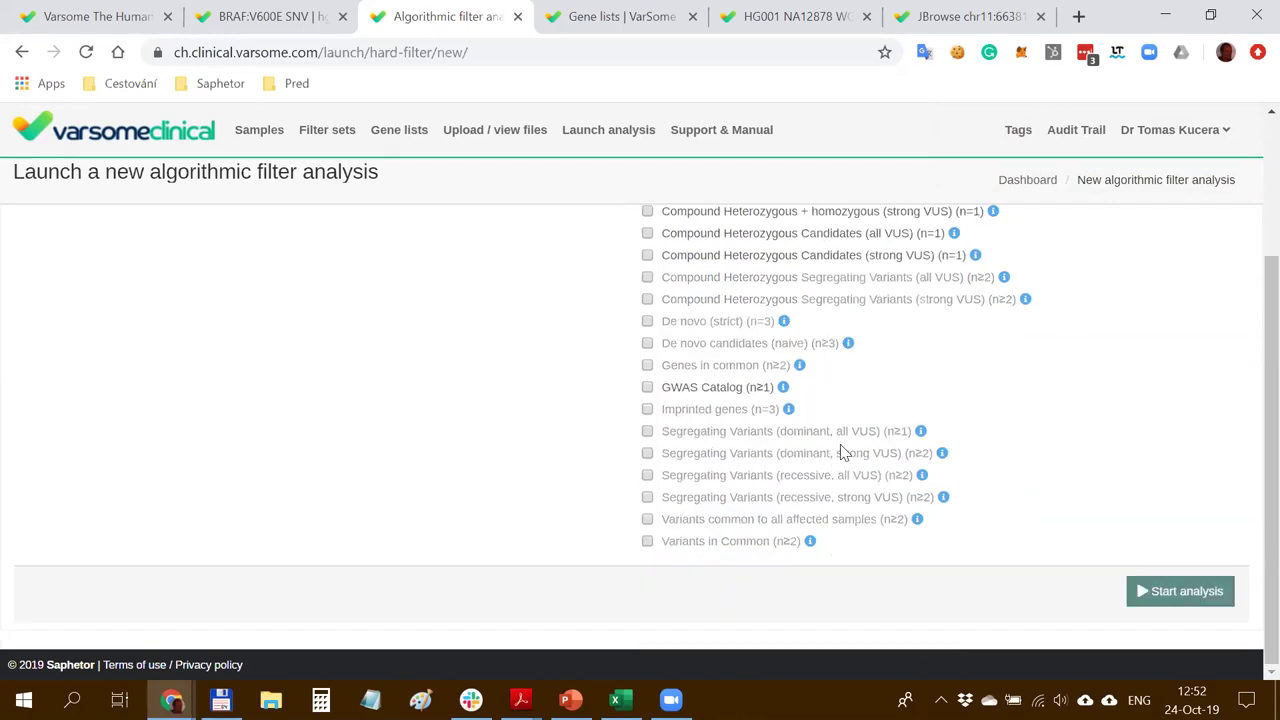
scroll(810, 510, up, 3)
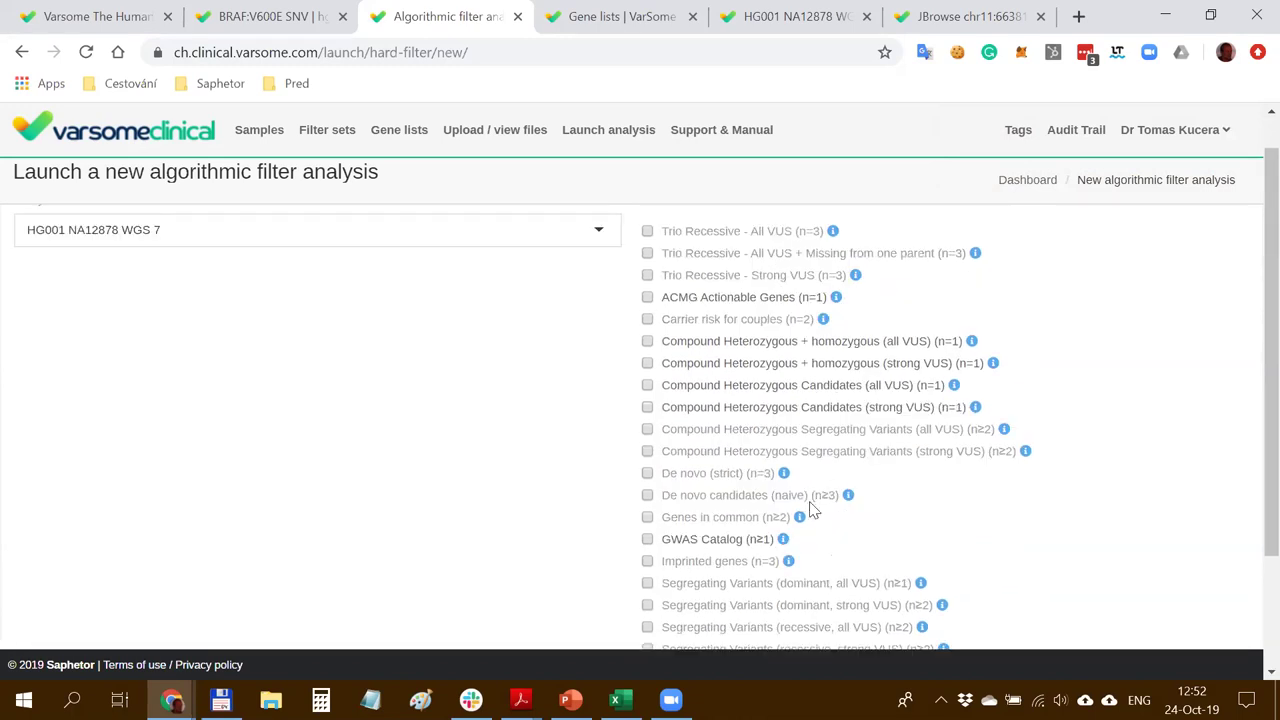
scroll(810, 510, down, 3)
scroll(812, 510, up, 3)
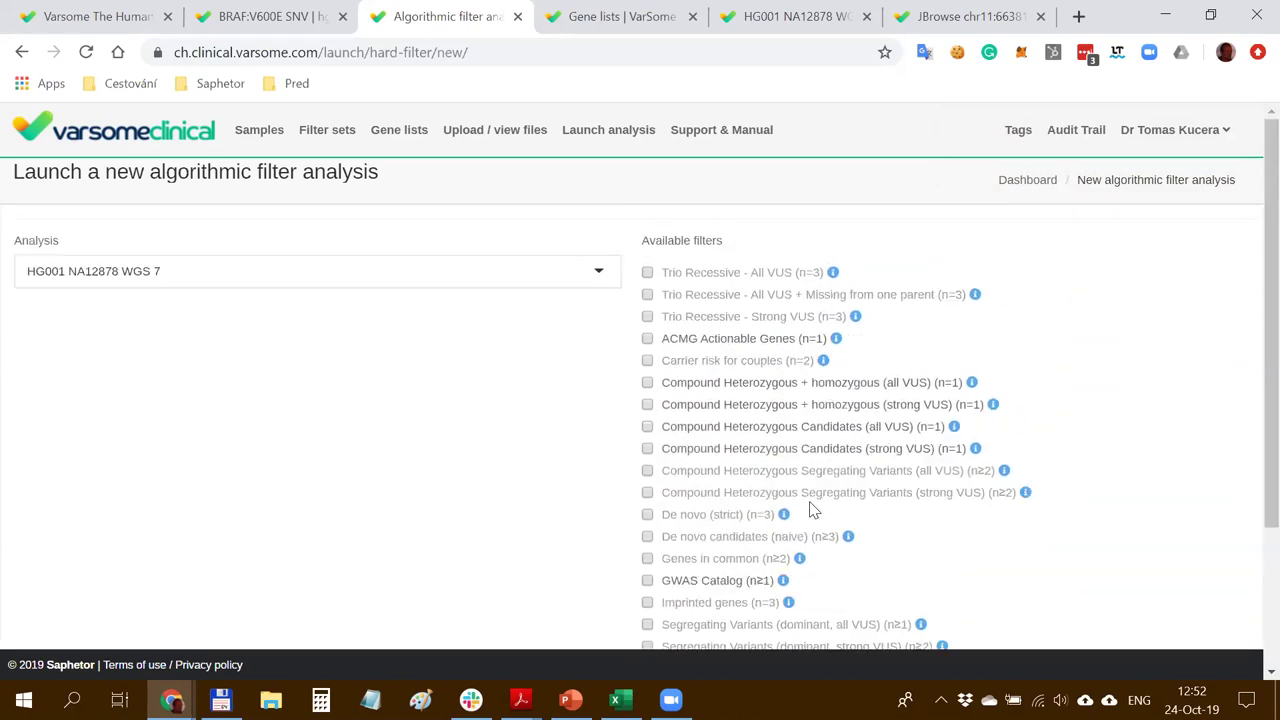
click(854, 318)
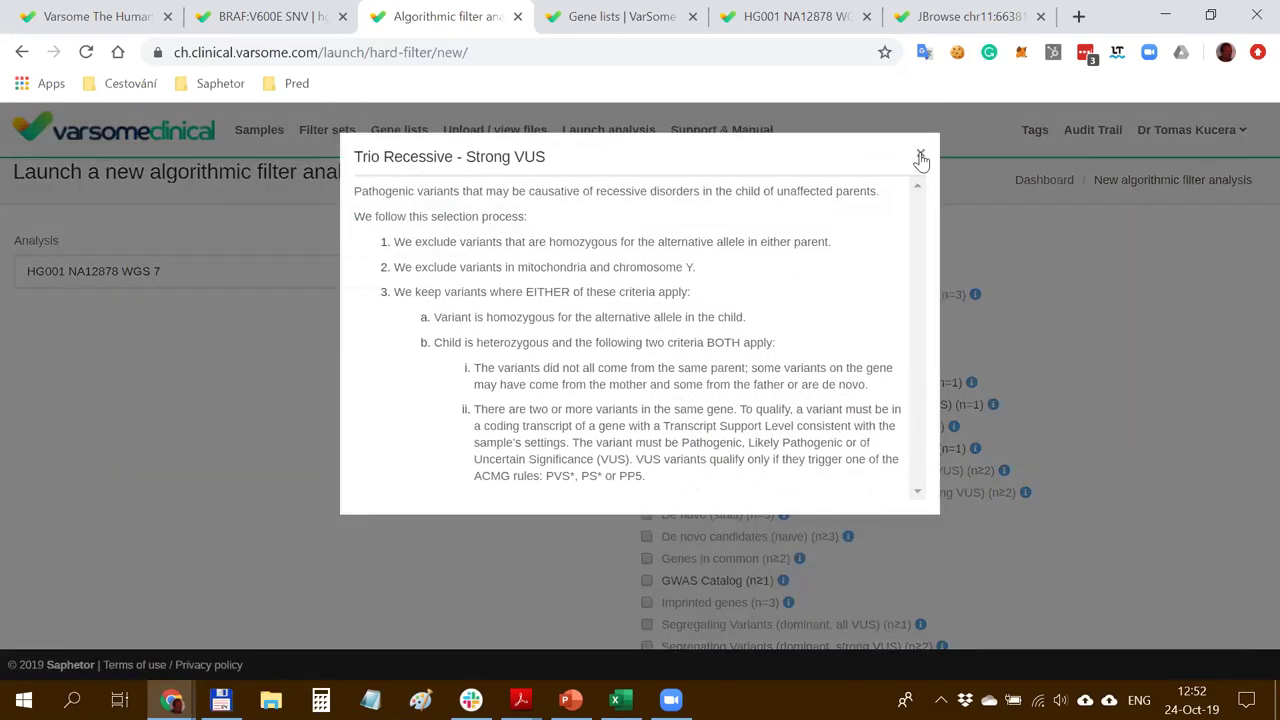
click(920, 157)
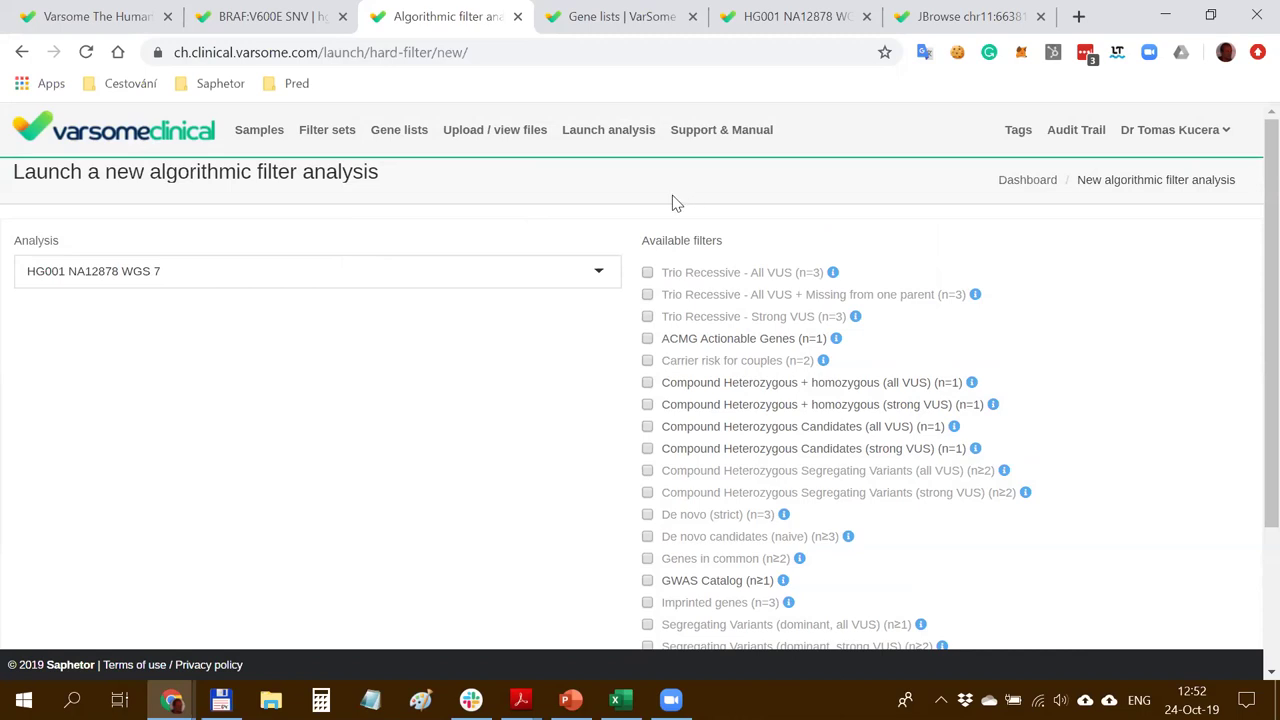
Open the samples list, find Trio exomes 7, and collapse and expand its sub analyses to look them over
click(237, 146)
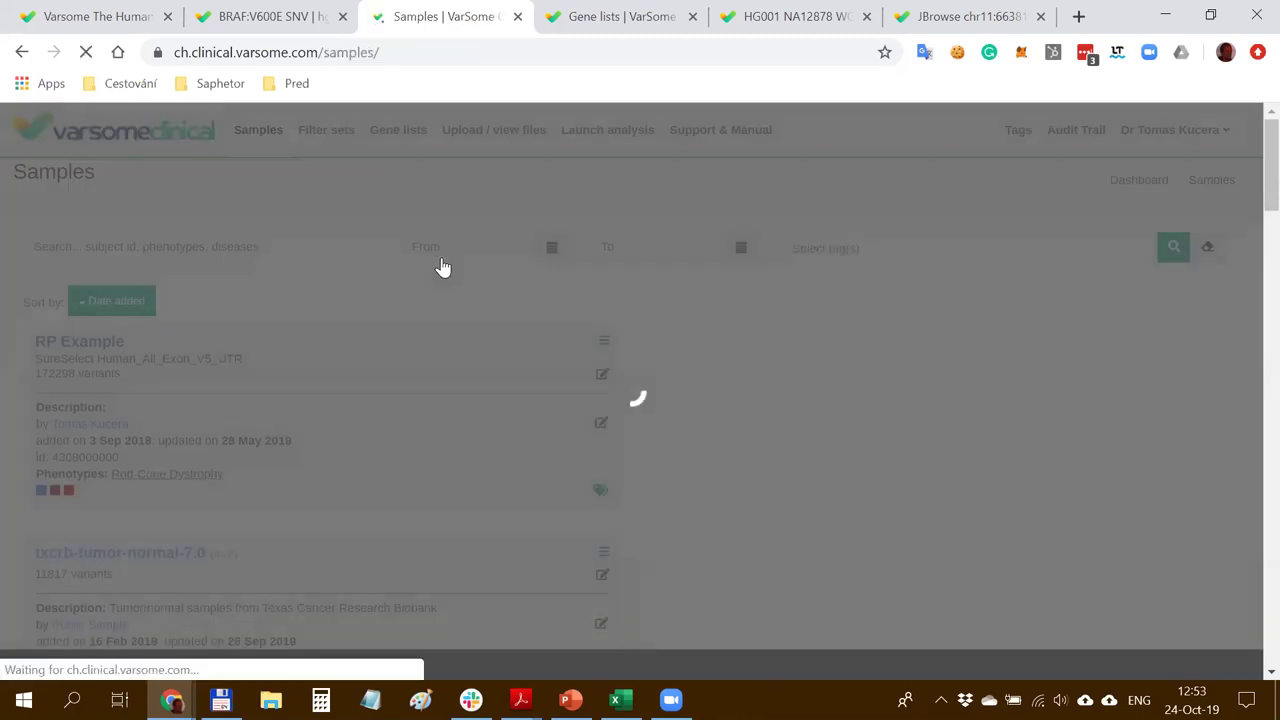
scroll(443, 268, down, 10)
scroll(443, 268, up, 10)
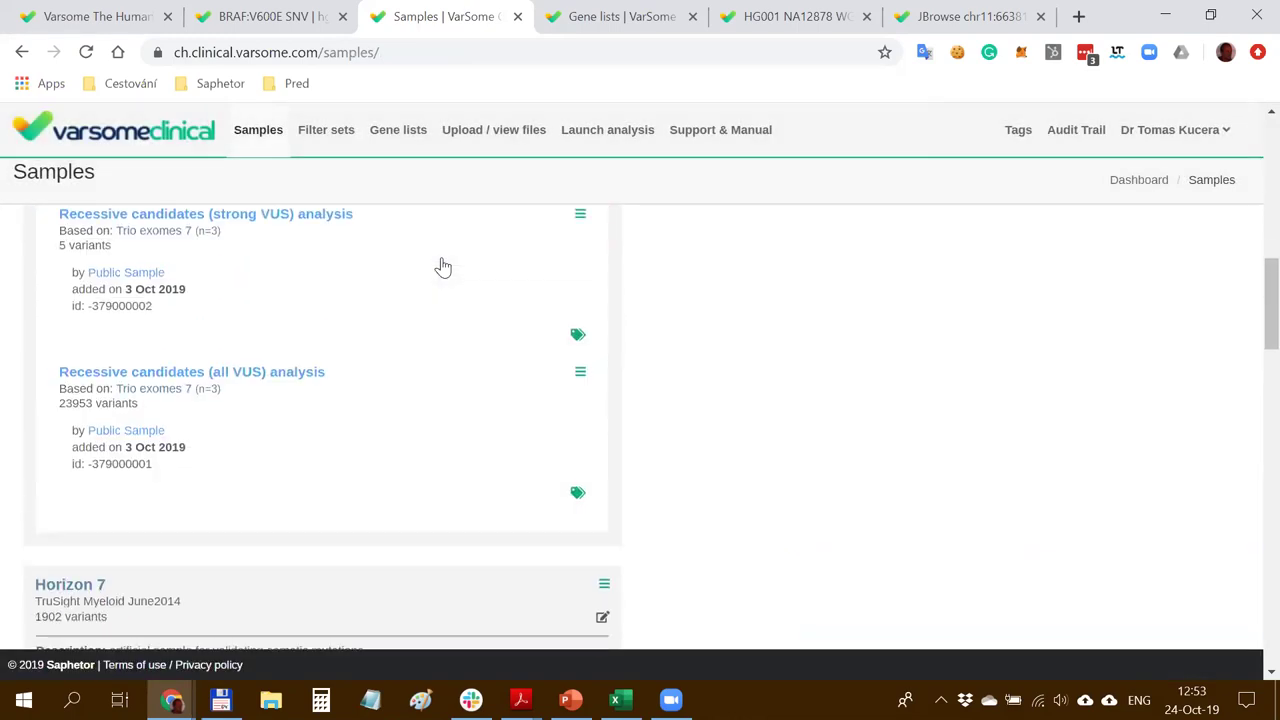
scroll(443, 268, down, 2)
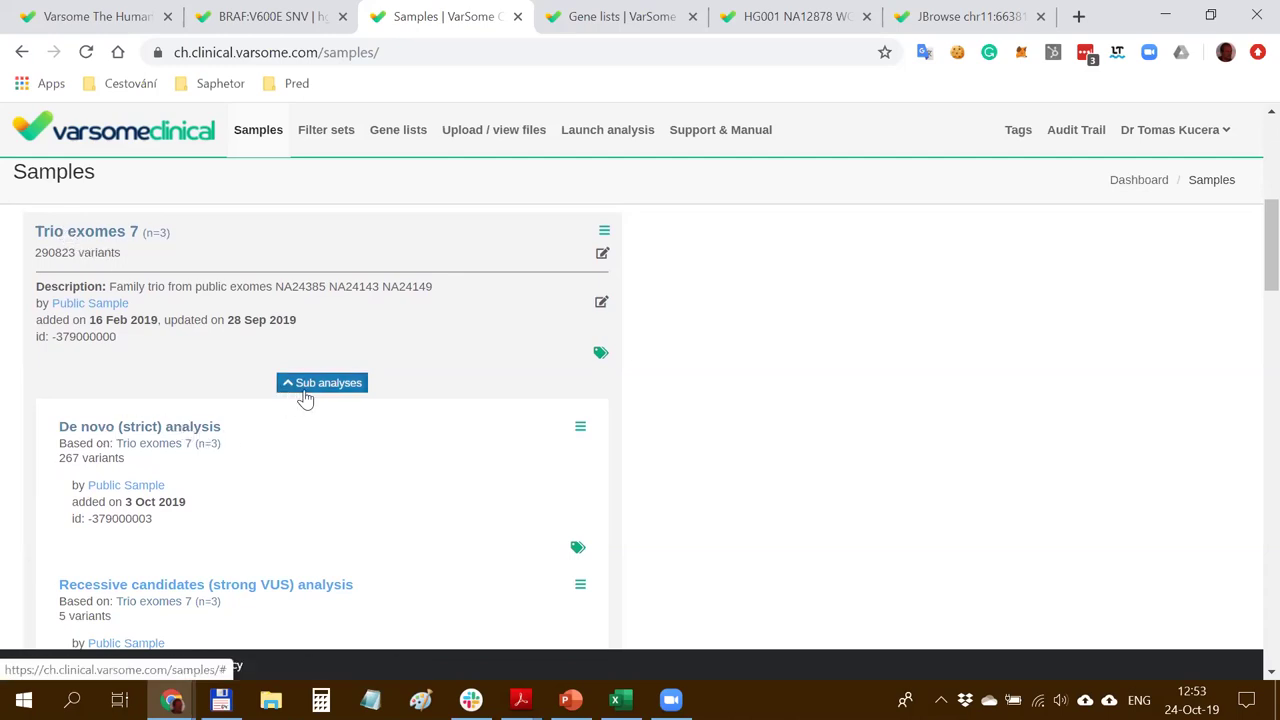
click(316, 390)
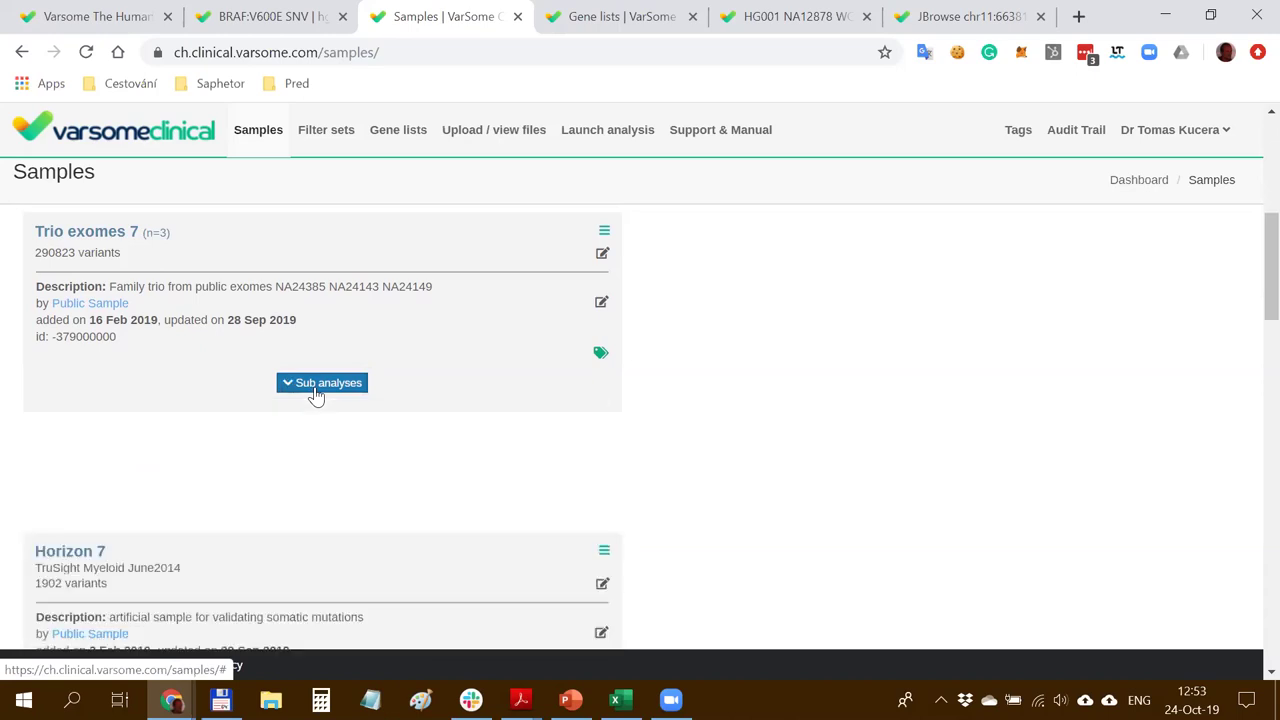
click(315, 390)
scroll(318, 395, down, 1)
scroll(316, 396, up, 1)
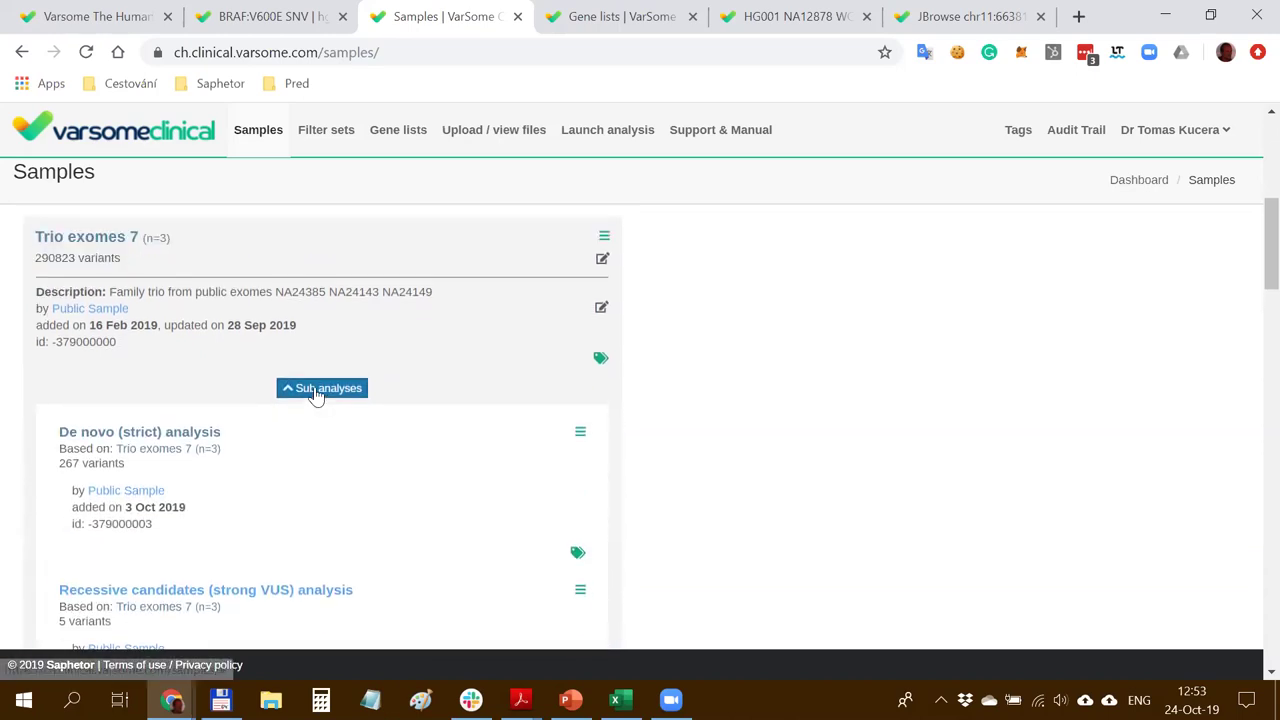
triple_click(49, 237)
drag(190, 206, 334, 333)
scroll(450, 300, down, 1)
click(450, 300)
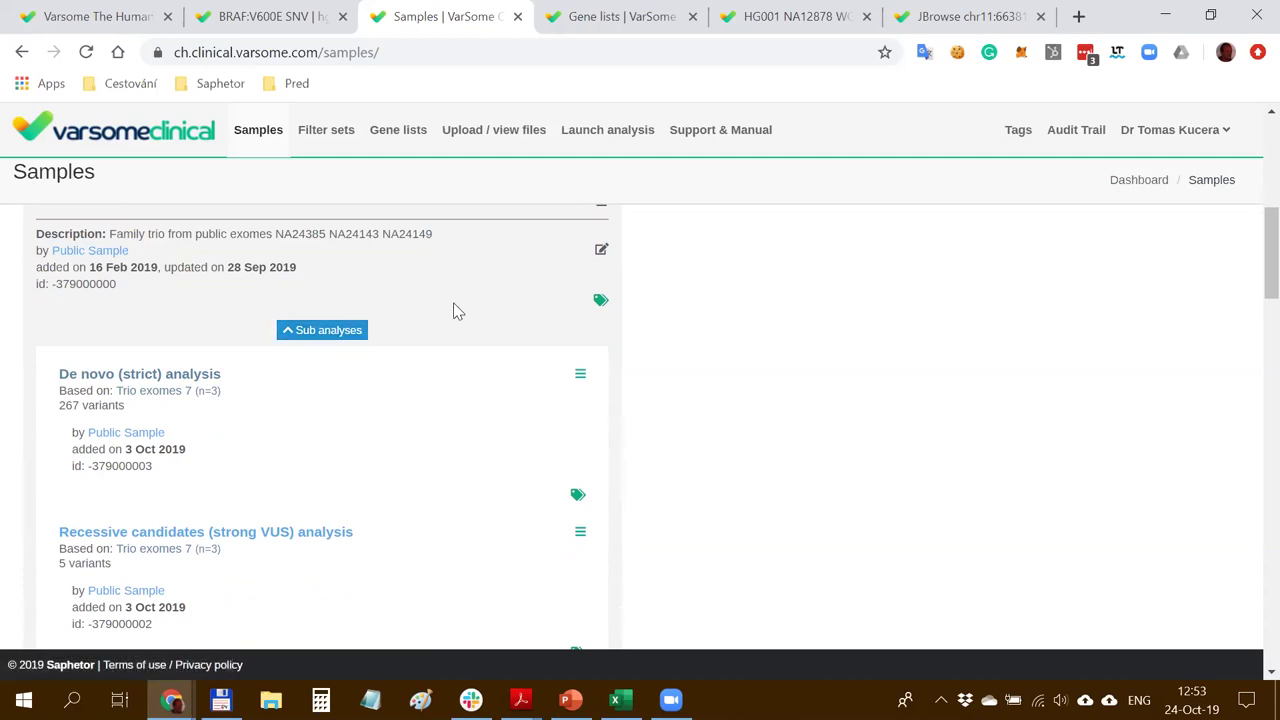
Open the De novo (strict) analysis of Trio exomes 7 and inspect the zygosity, allelic balance and coverage of its variants
click(147, 382)
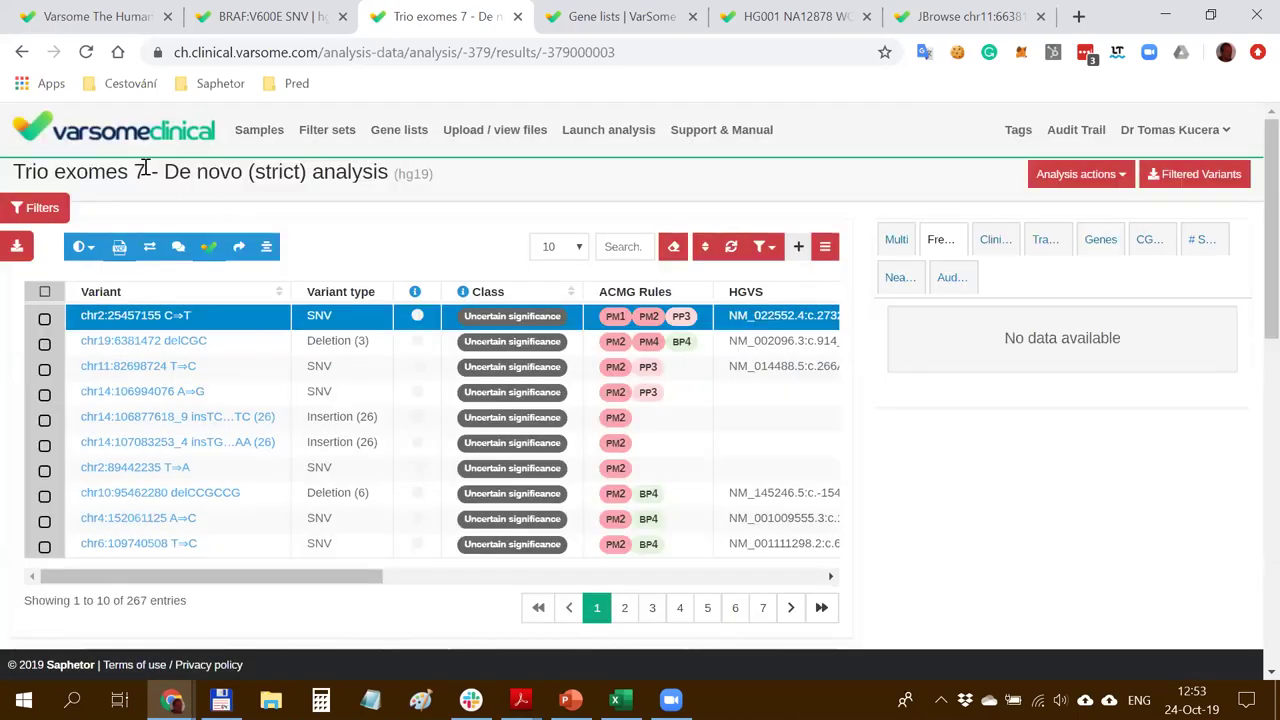
drag(145, 168, 62, 170)
click(120, 172)
drag(222, 585, 755, 607)
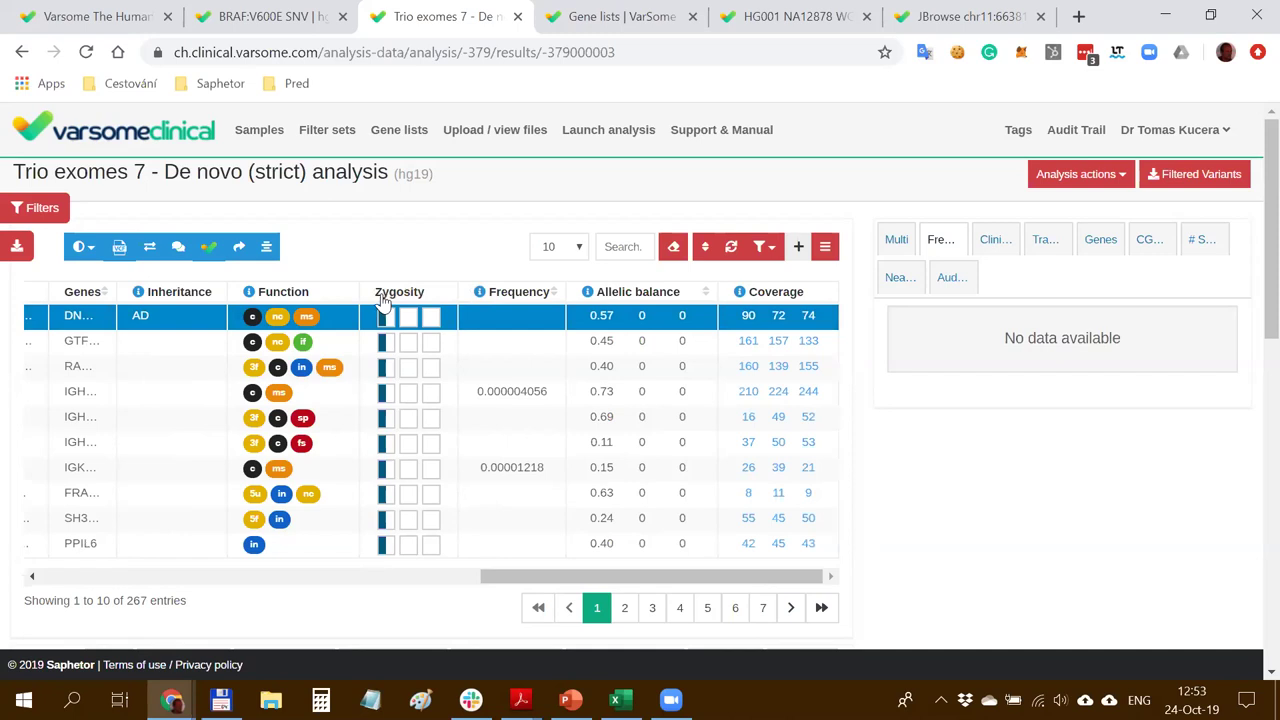
mouse_move(384, 330)
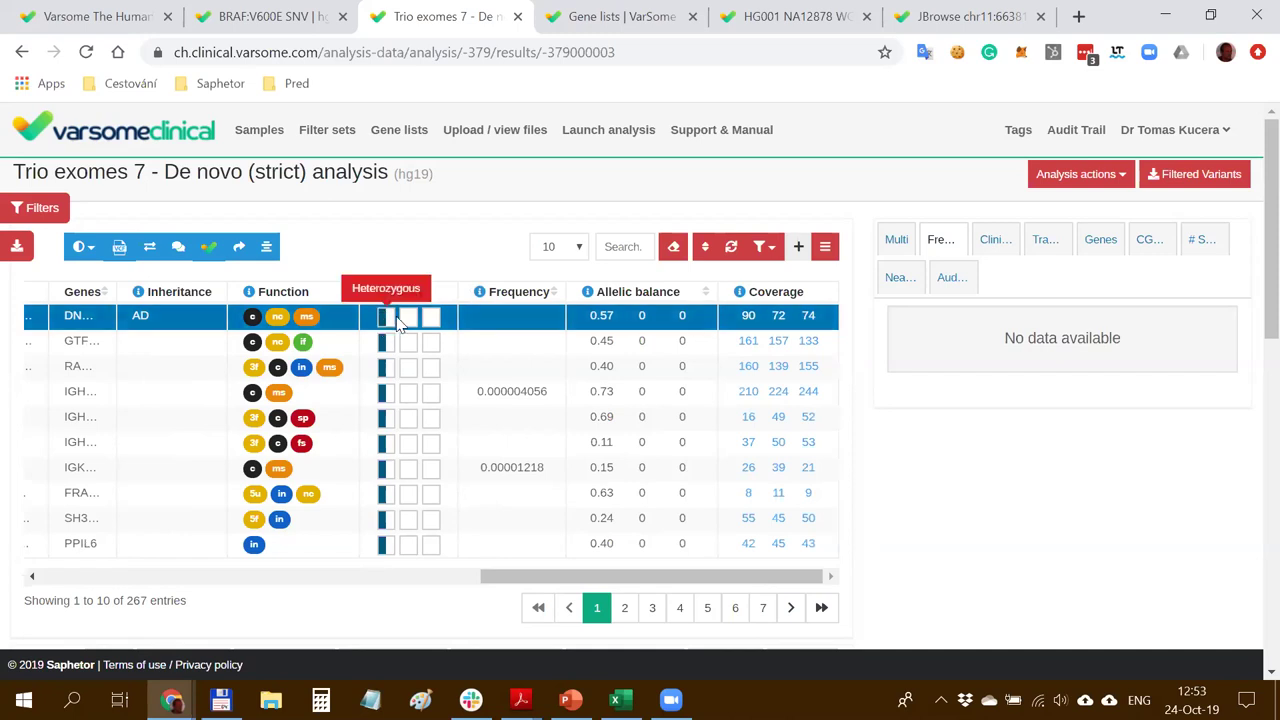
mouse_move(443, 325)
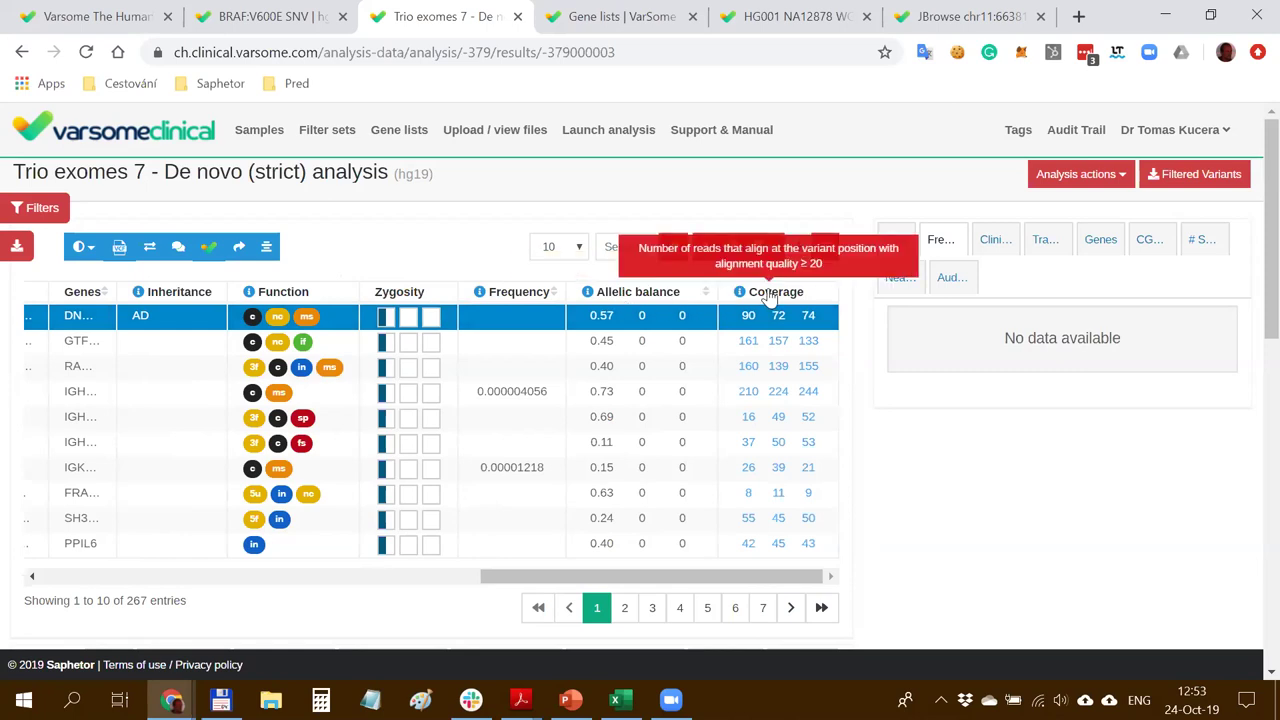
Examine the HG001 NA12878 WGS 7 read alignments in JBrowse and return to the first columns of the De novo (strict) analysis
click(933, 17)
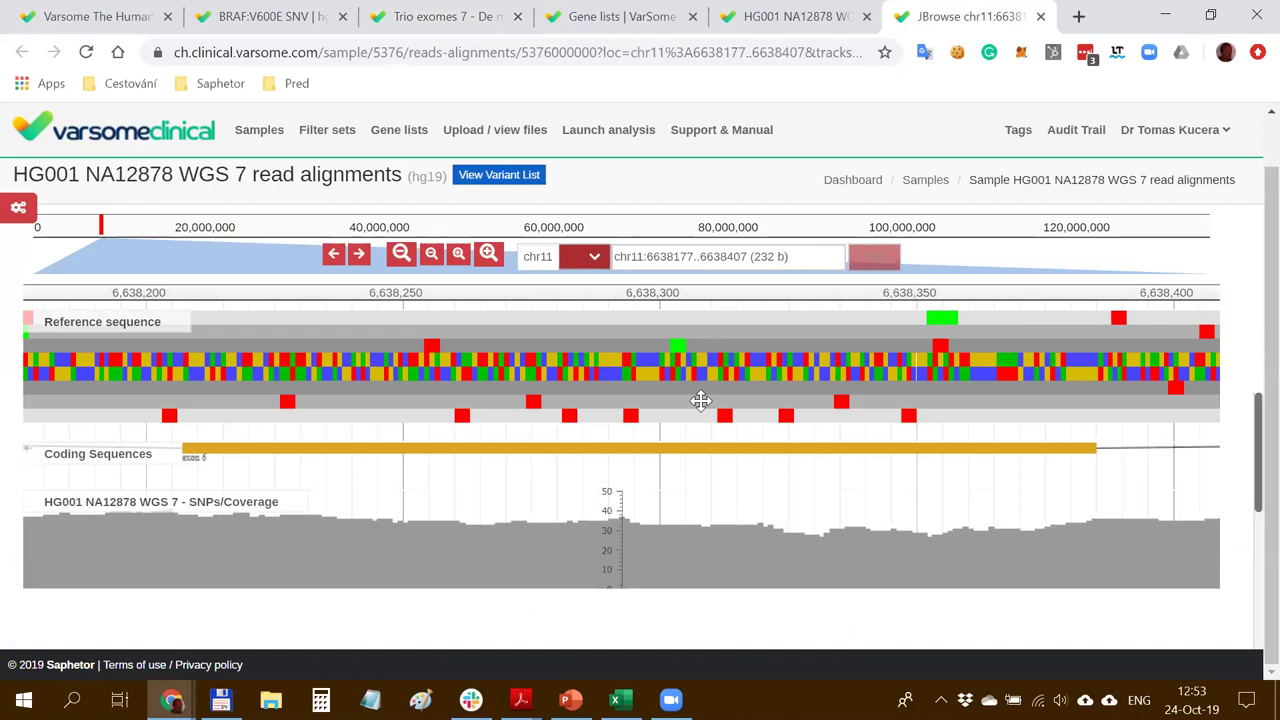
scroll(701, 402, down, 3)
scroll(701, 408, down, 3)
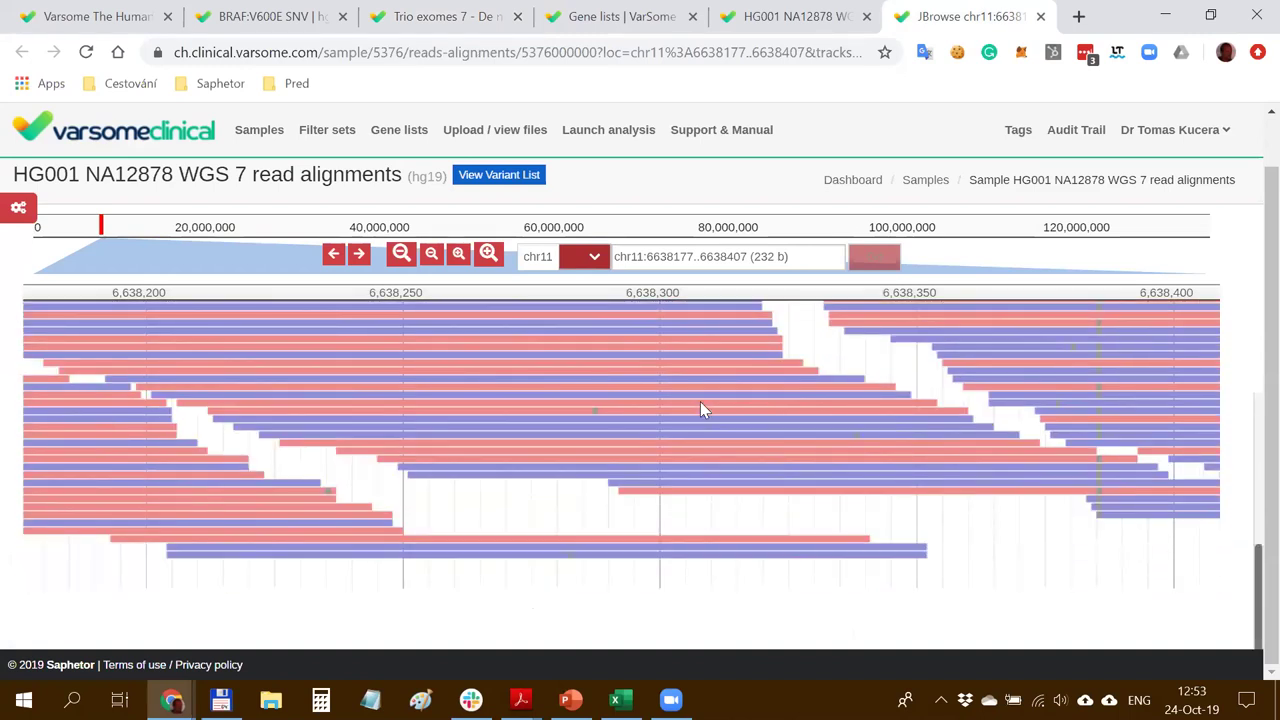
click(458, 12)
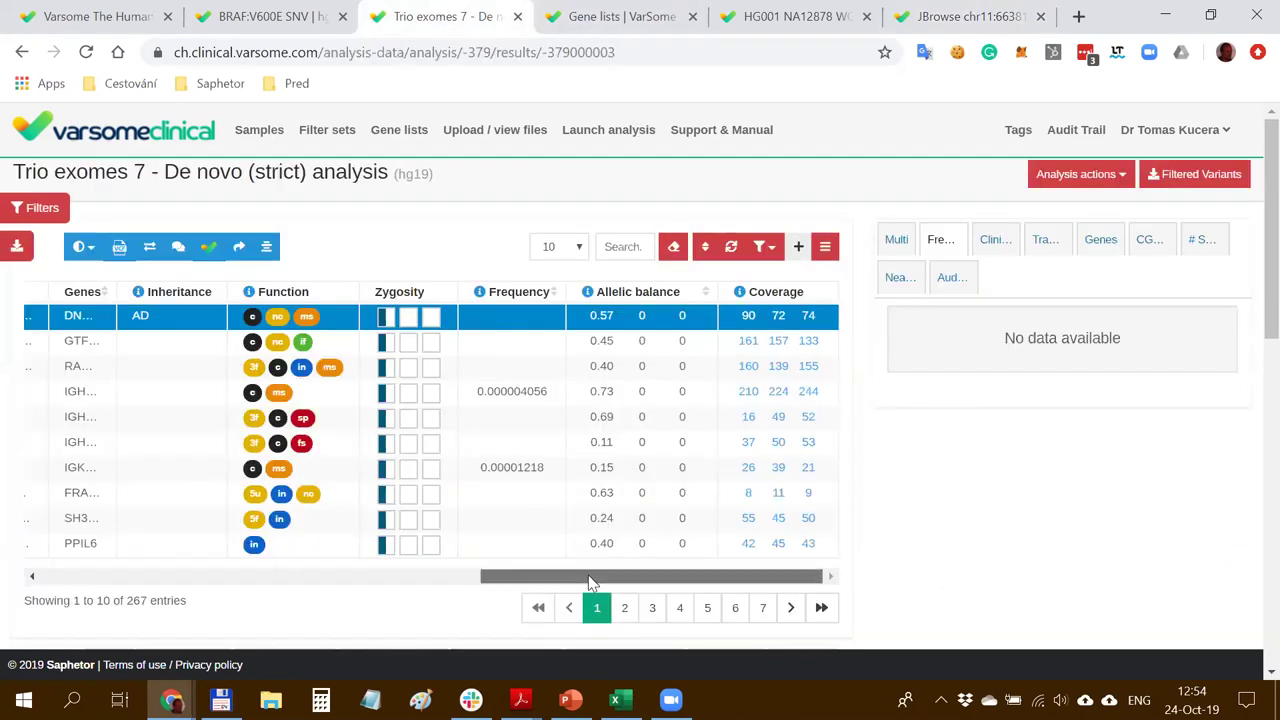
click(158, 578)
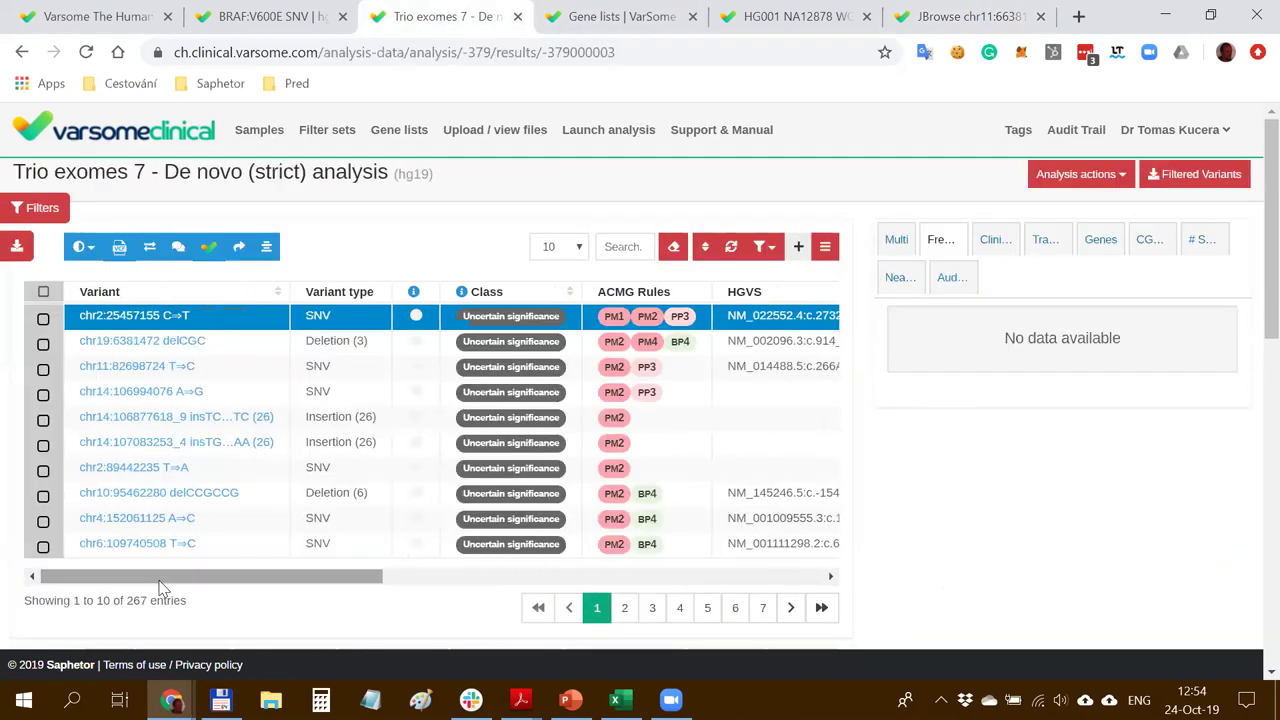
Go back to the samples list and open the HG001 NA12878 WGS 7 analysis
click(257, 134)
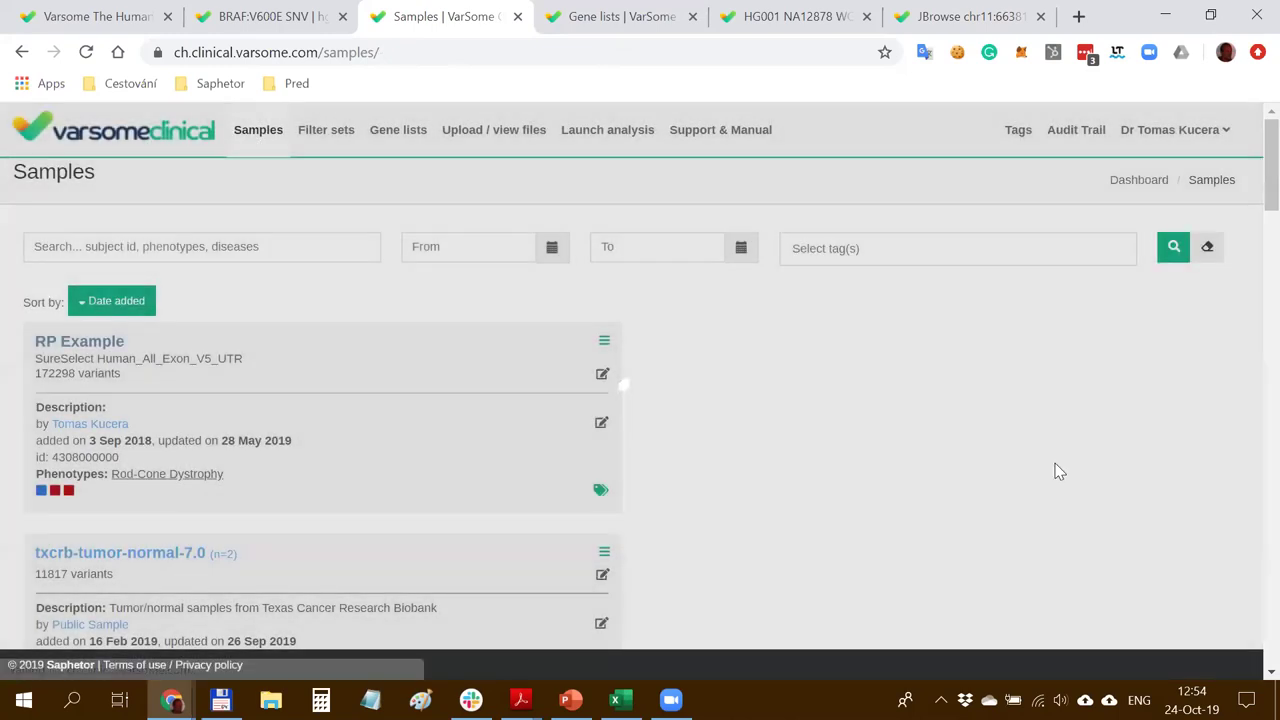
scroll(446, 262, down, 7)
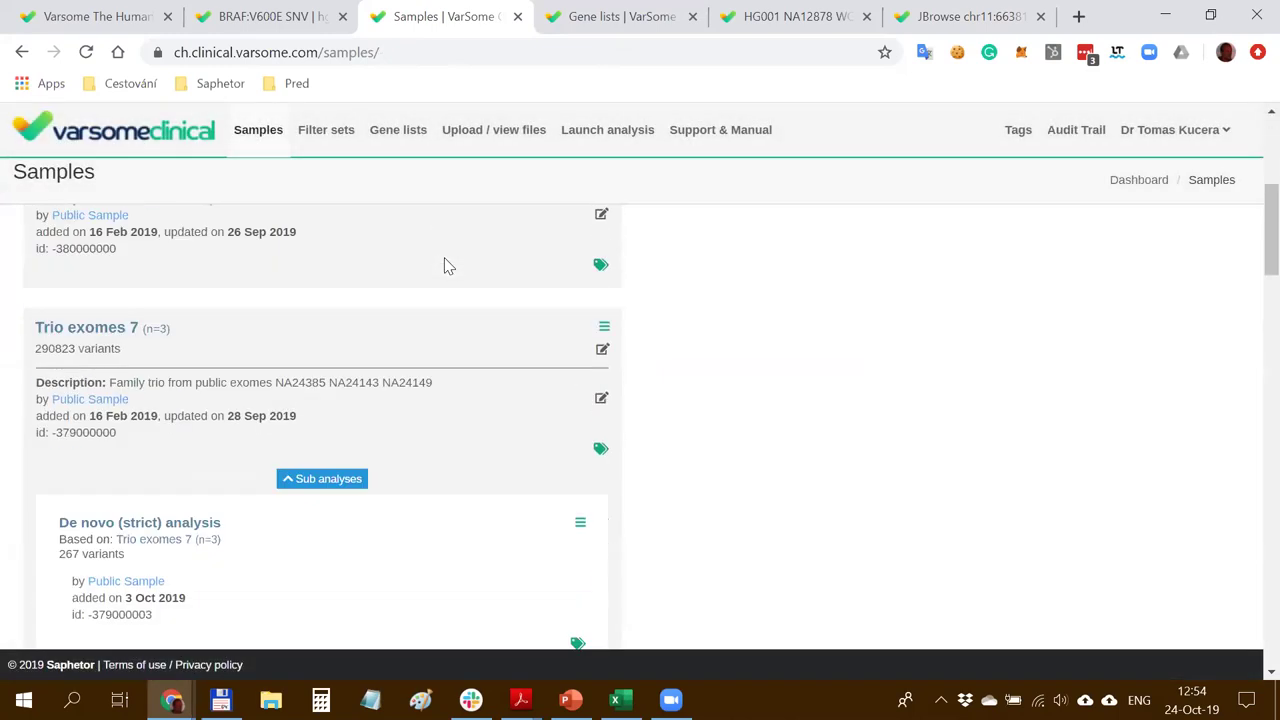
scroll(638, 312, down, 7)
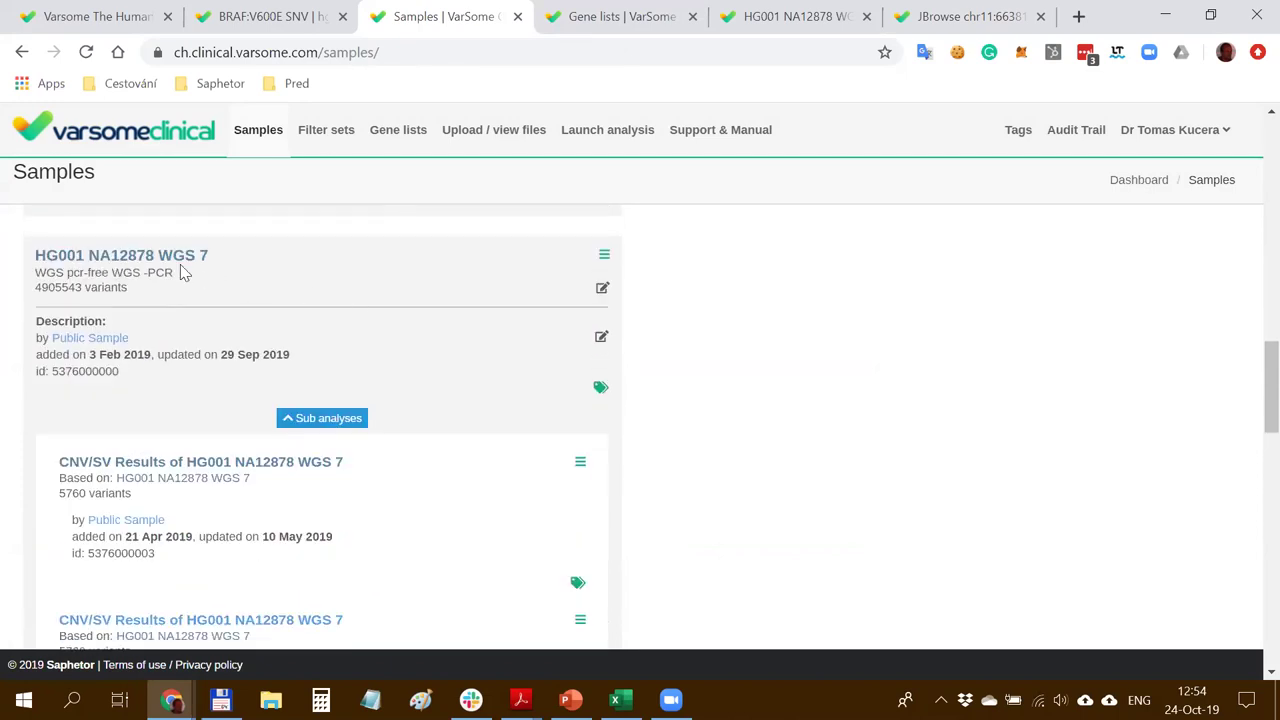
click(173, 262)
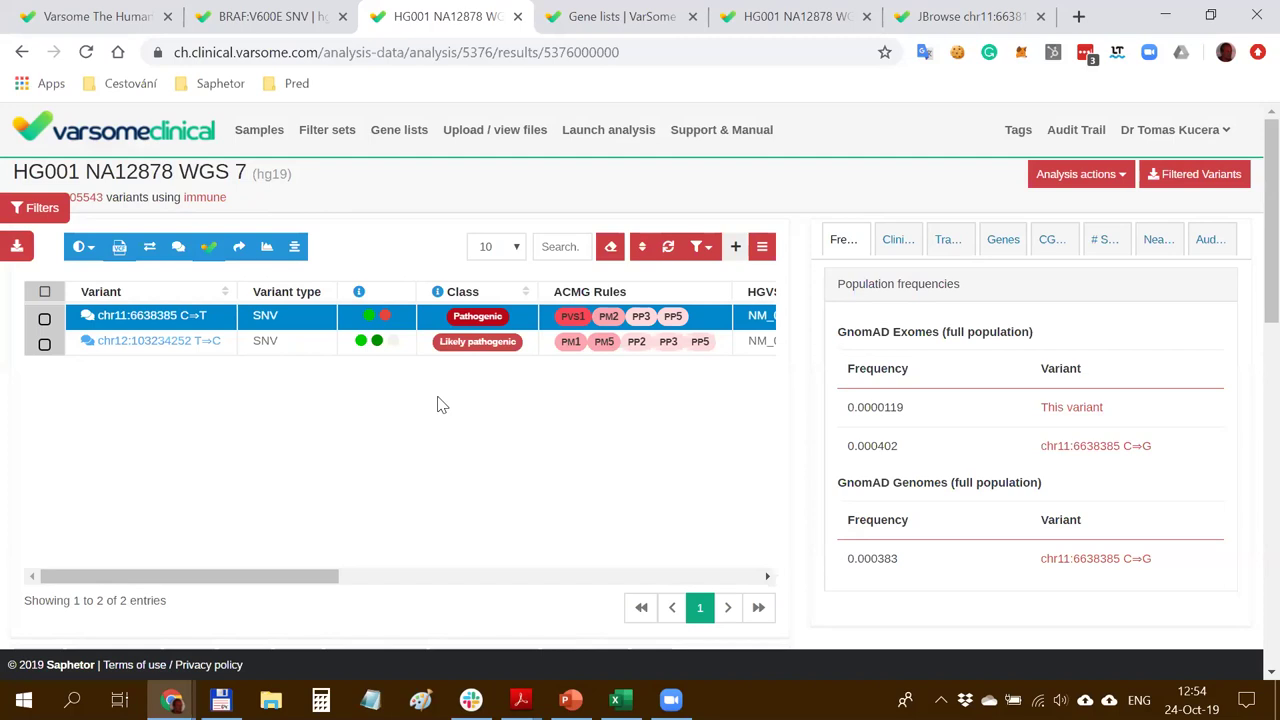
Add the variant chr11:6638385 C⇒T to the variants to export and generate a clinical report
click(239, 250)
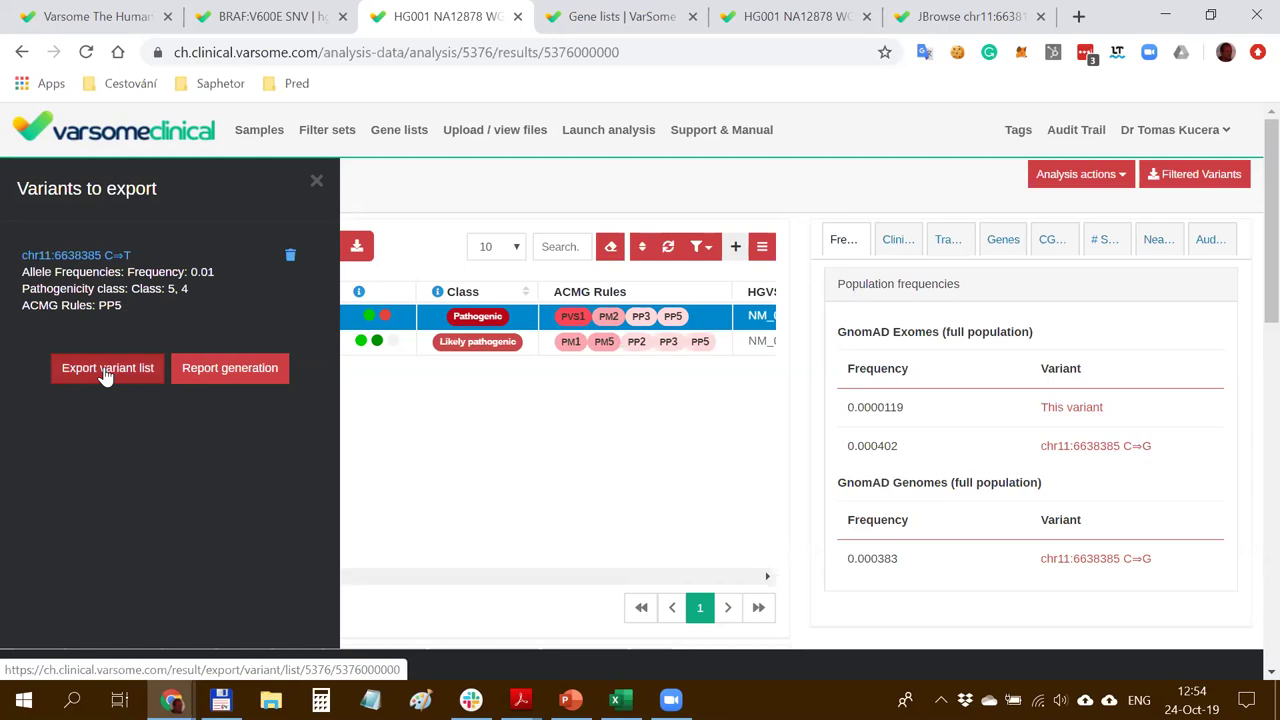
click(231, 371)
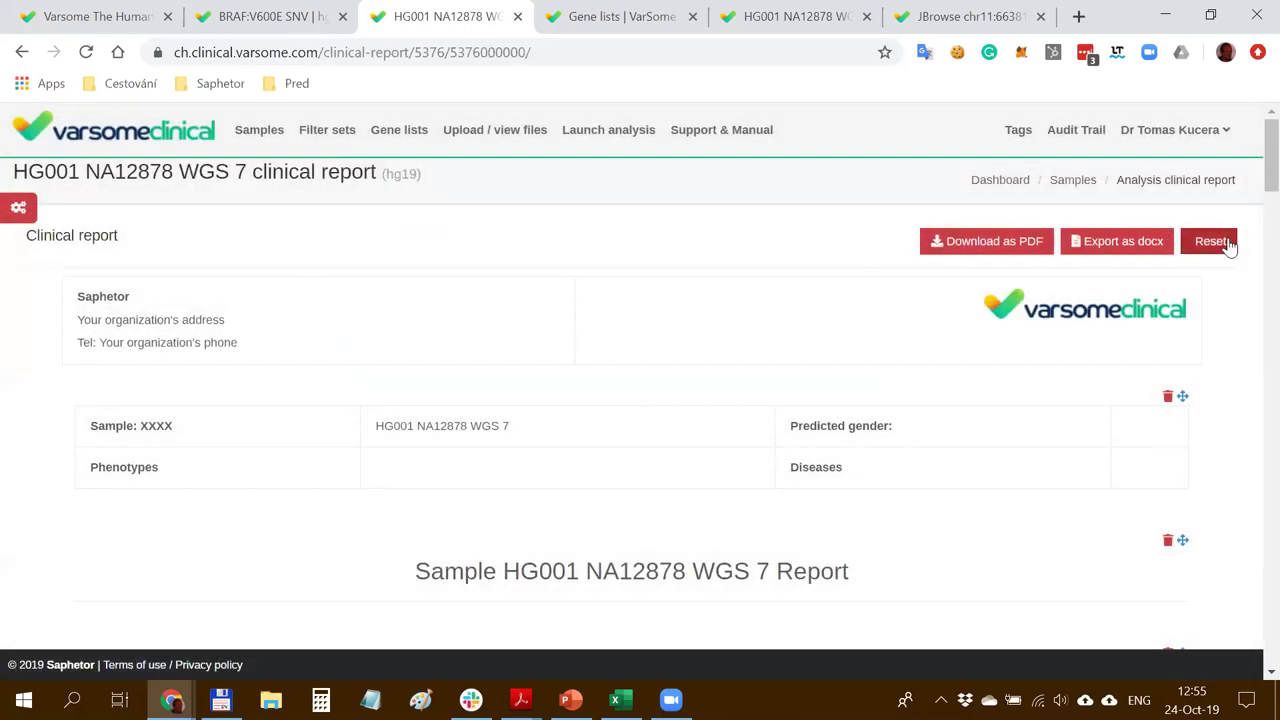
Reset the clinical report to its default template and review its editable organization header and empty finding sections
click(1210, 243)
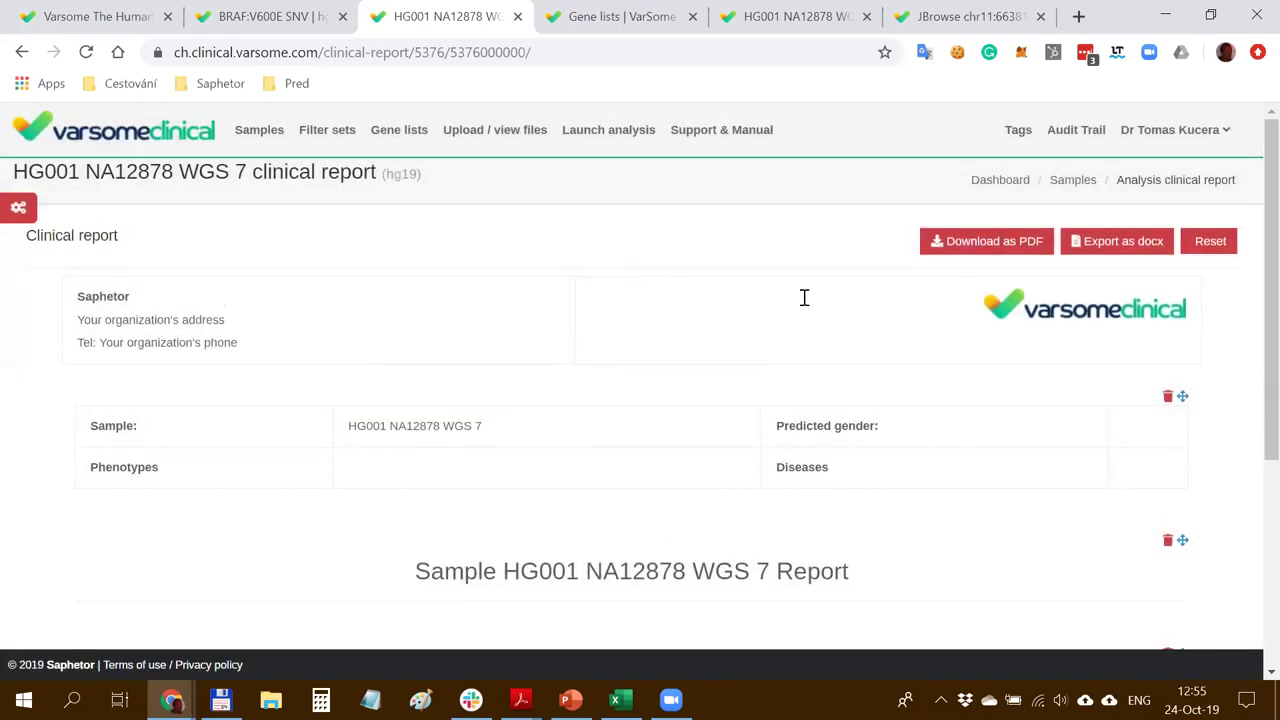
click(1063, 320)
drag(269, 344, 73, 298)
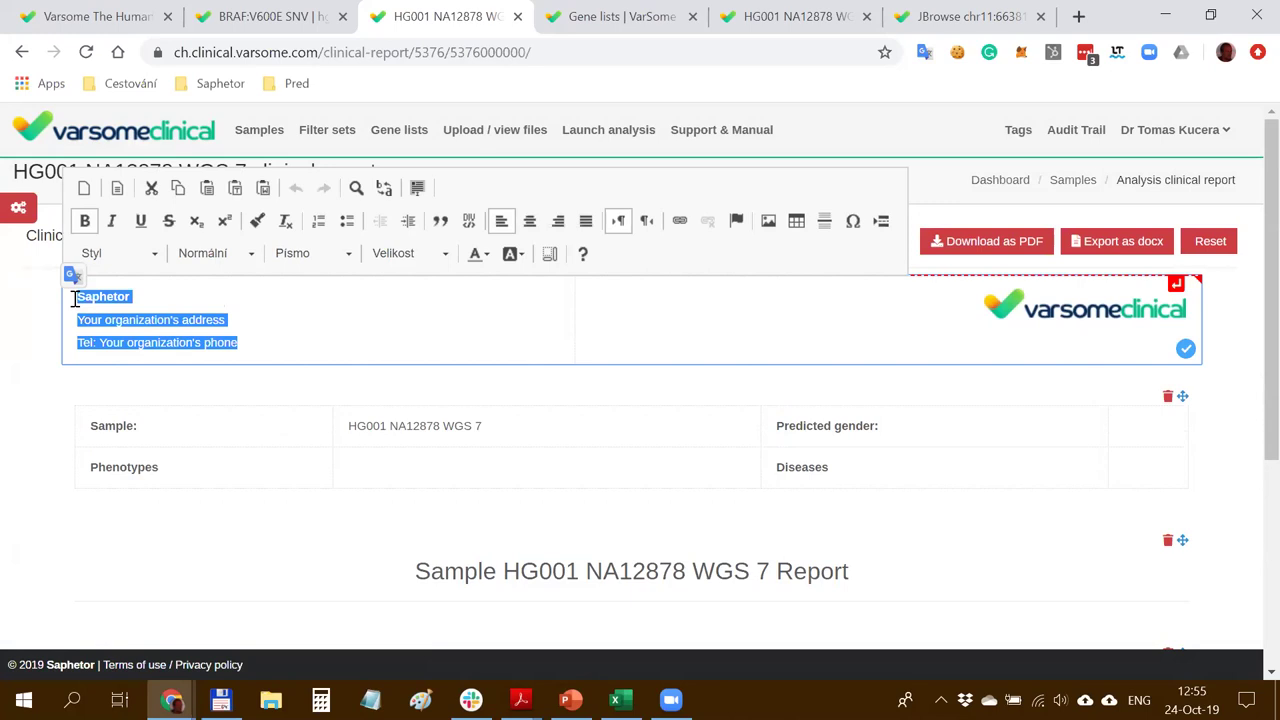
click(282, 386)
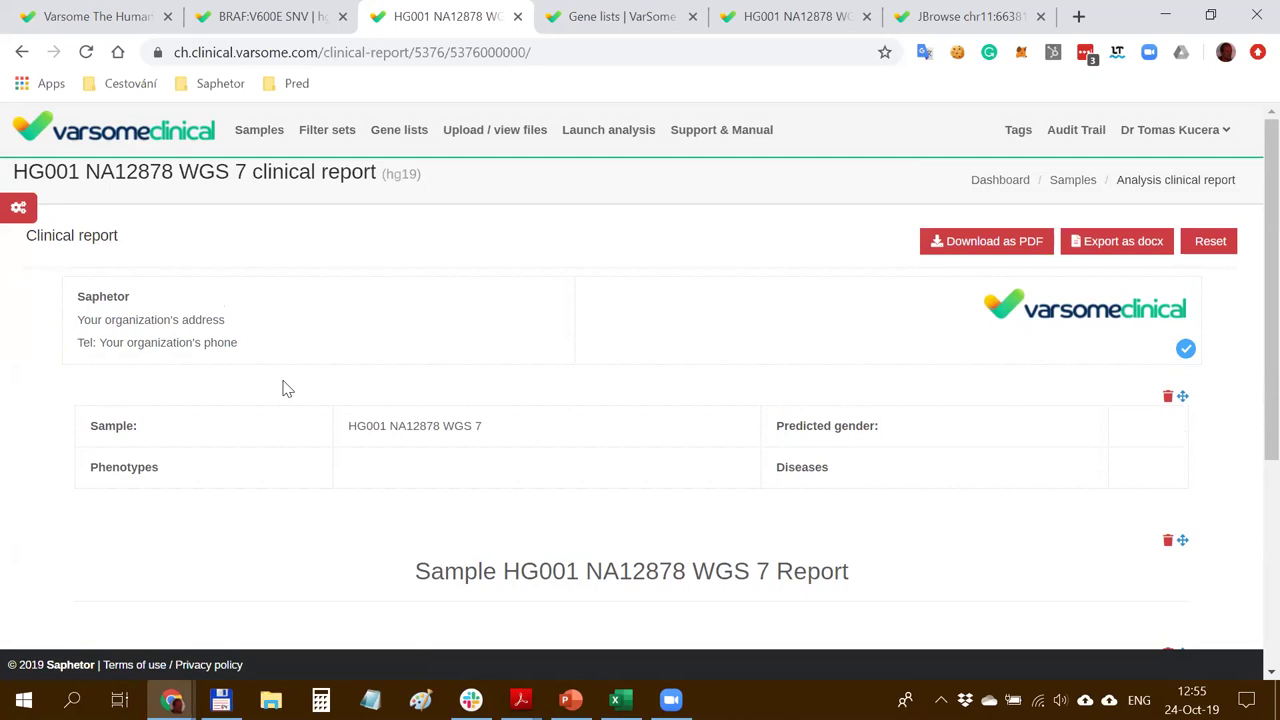
scroll(284, 380, down, 3)
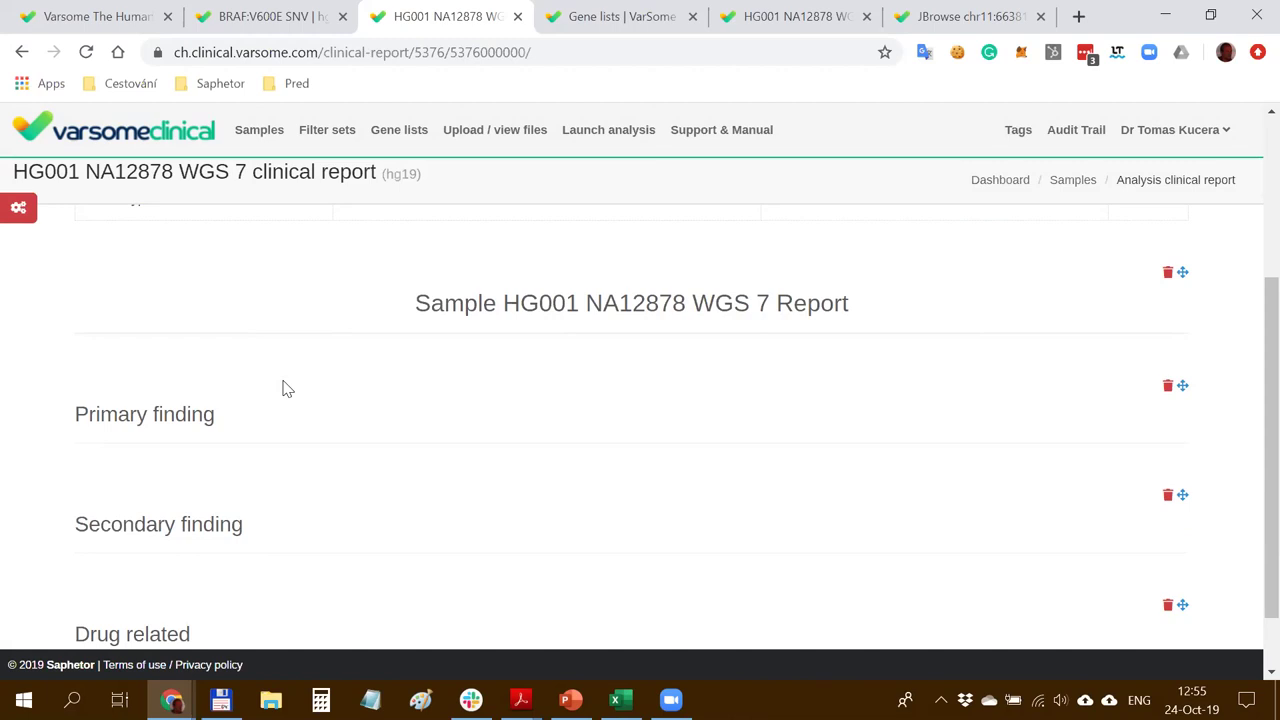
scroll(284, 388, up, 3)
scroll(480, 385, down, 1)
scroll(480, 385, up, 1)
scroll(483, 363, down, 2)
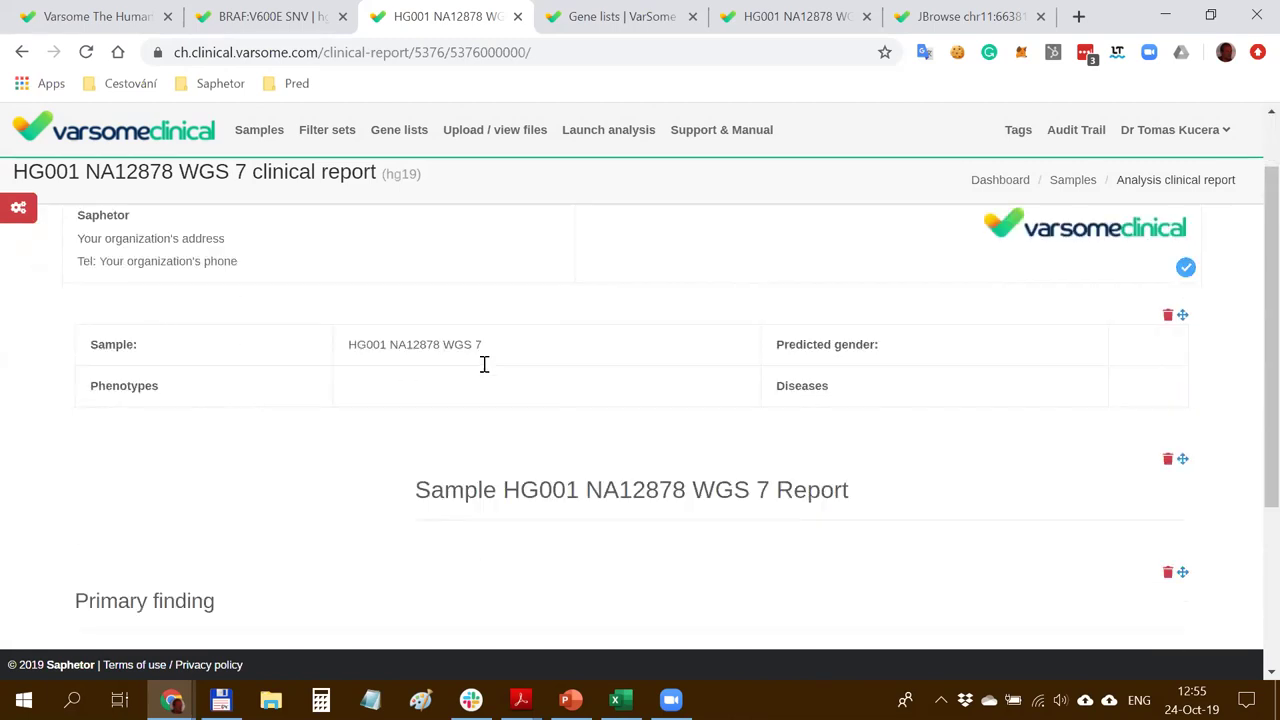
scroll(483, 340, up, 2)
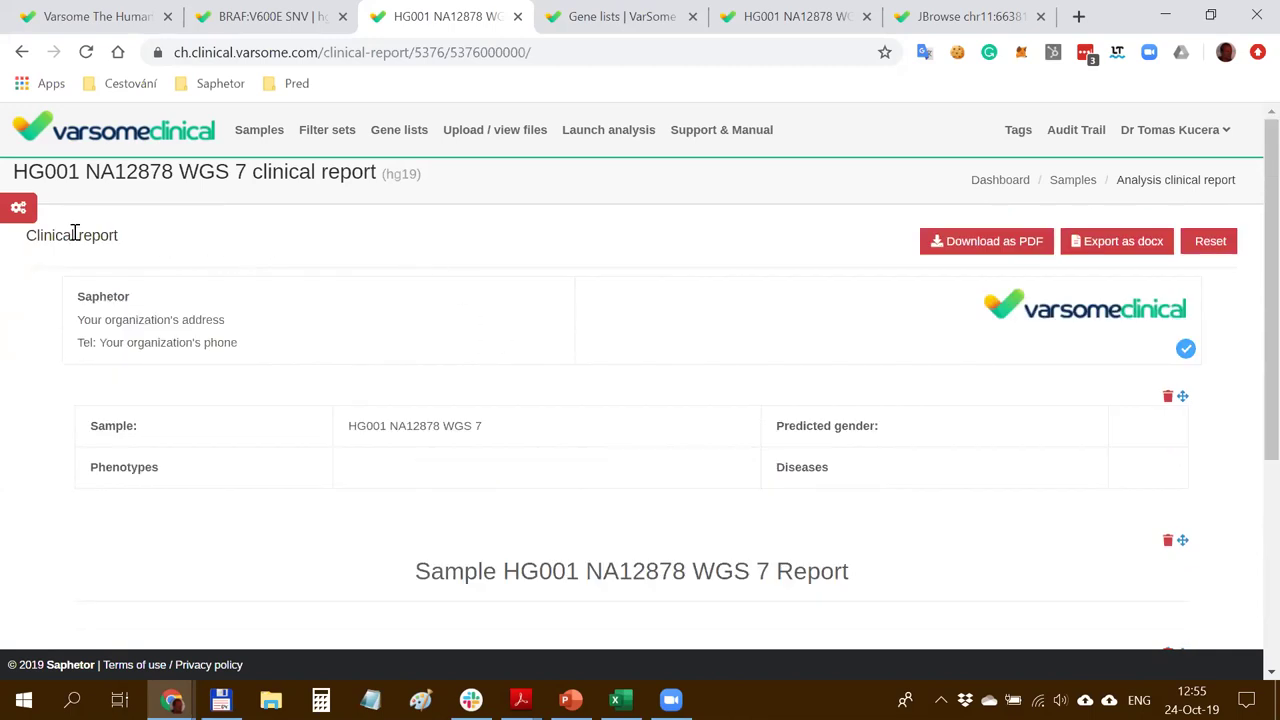
Add the Variant information and TPP1 Gene information widgets for NM_000391.4:c.509-1G>A under the report title, above Primary finding
click(18, 207)
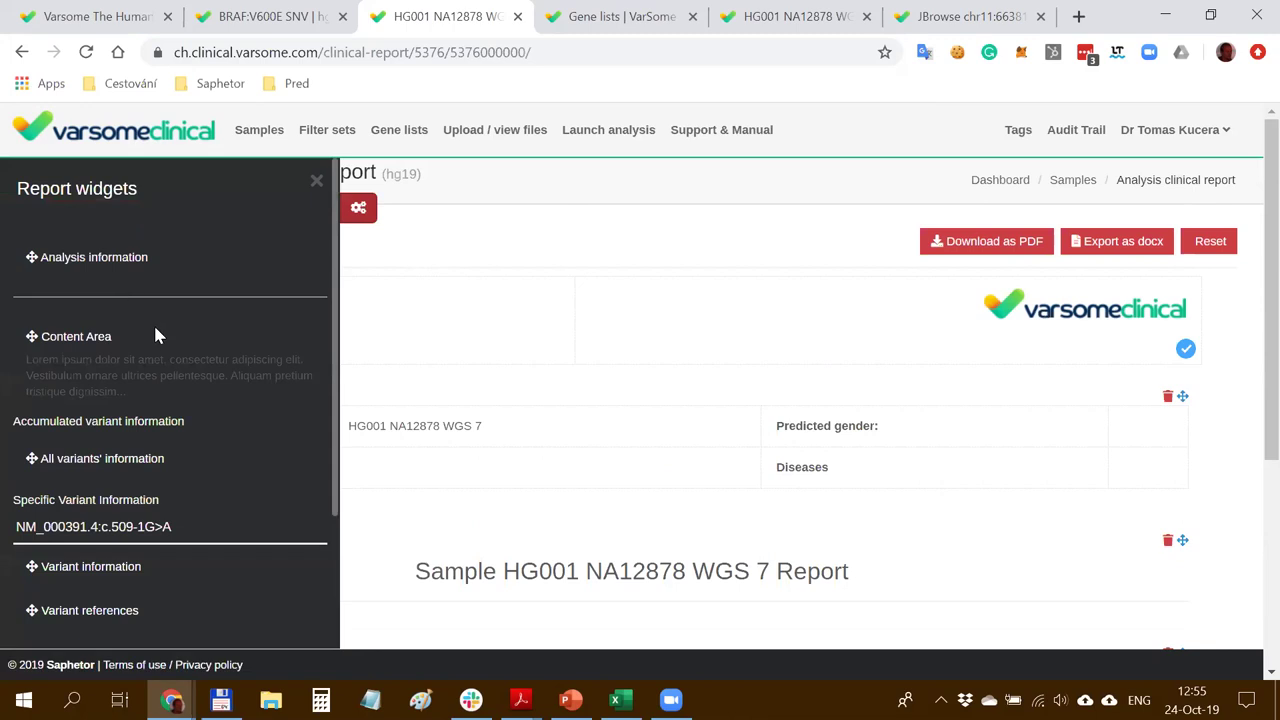
scroll(155, 331, down, 2)
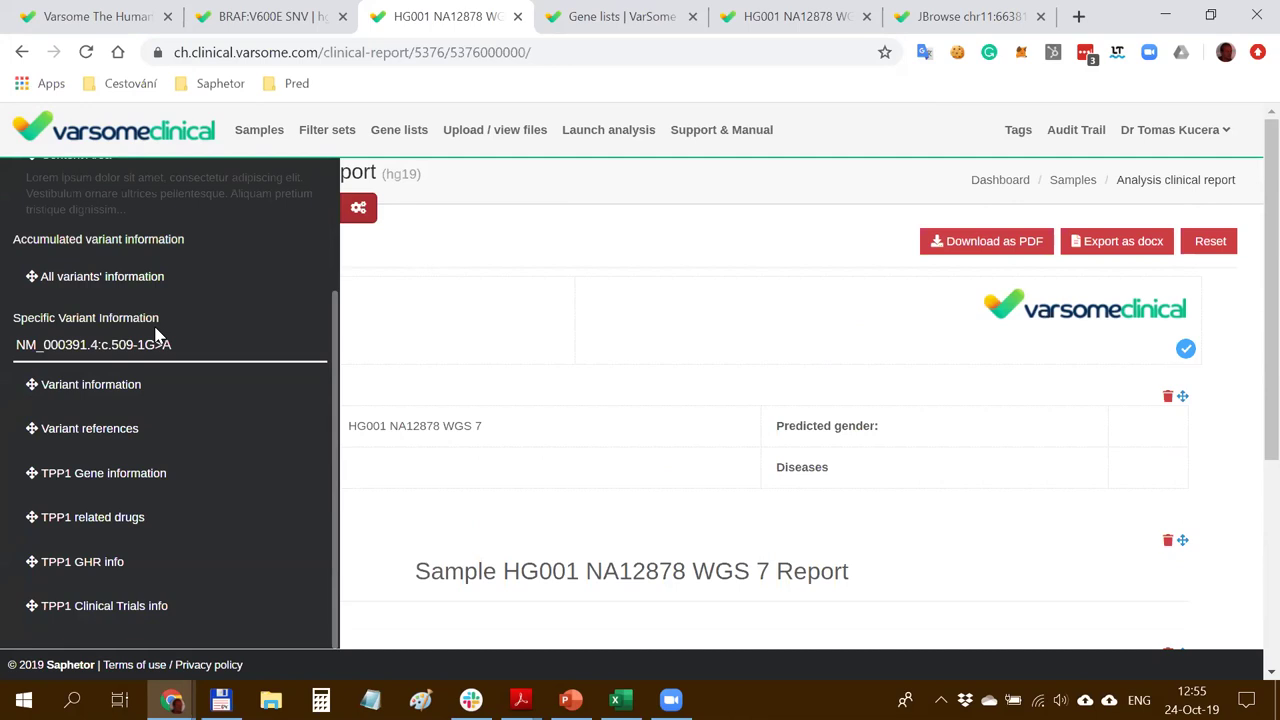
scroll(537, 303, down, 4)
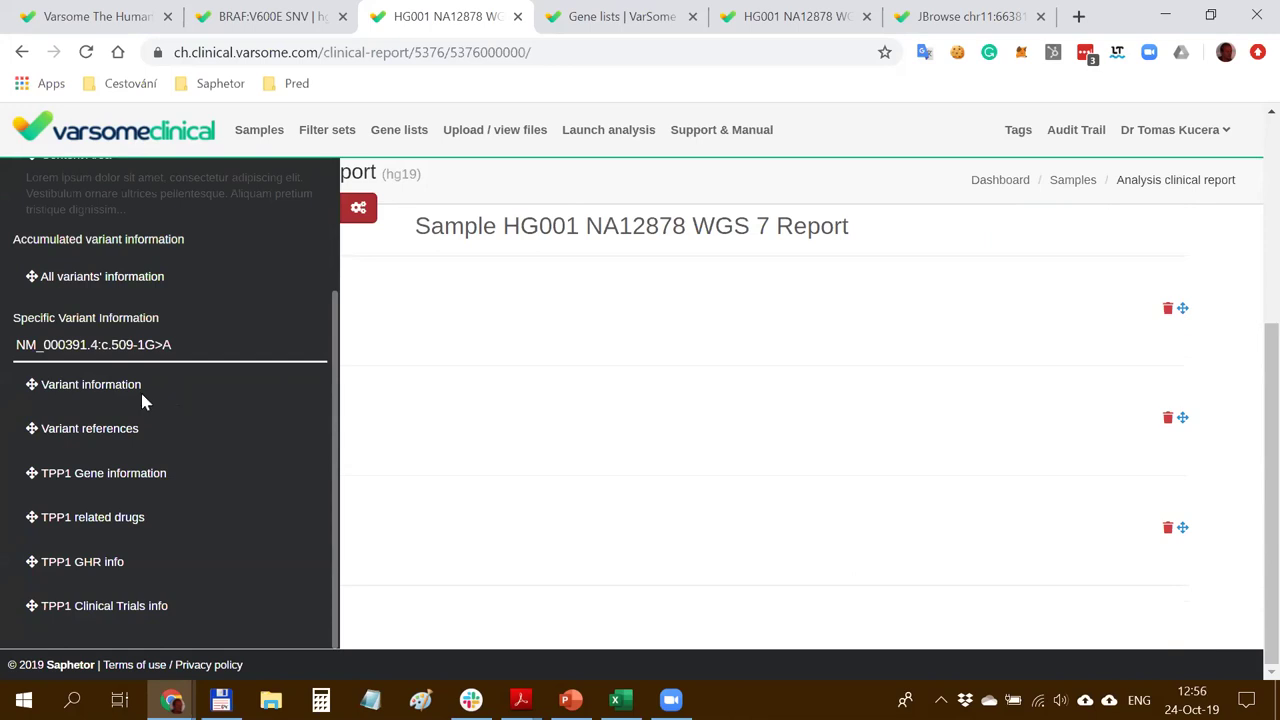
drag(31, 384, 480, 309)
scroll(481, 310, down, 2)
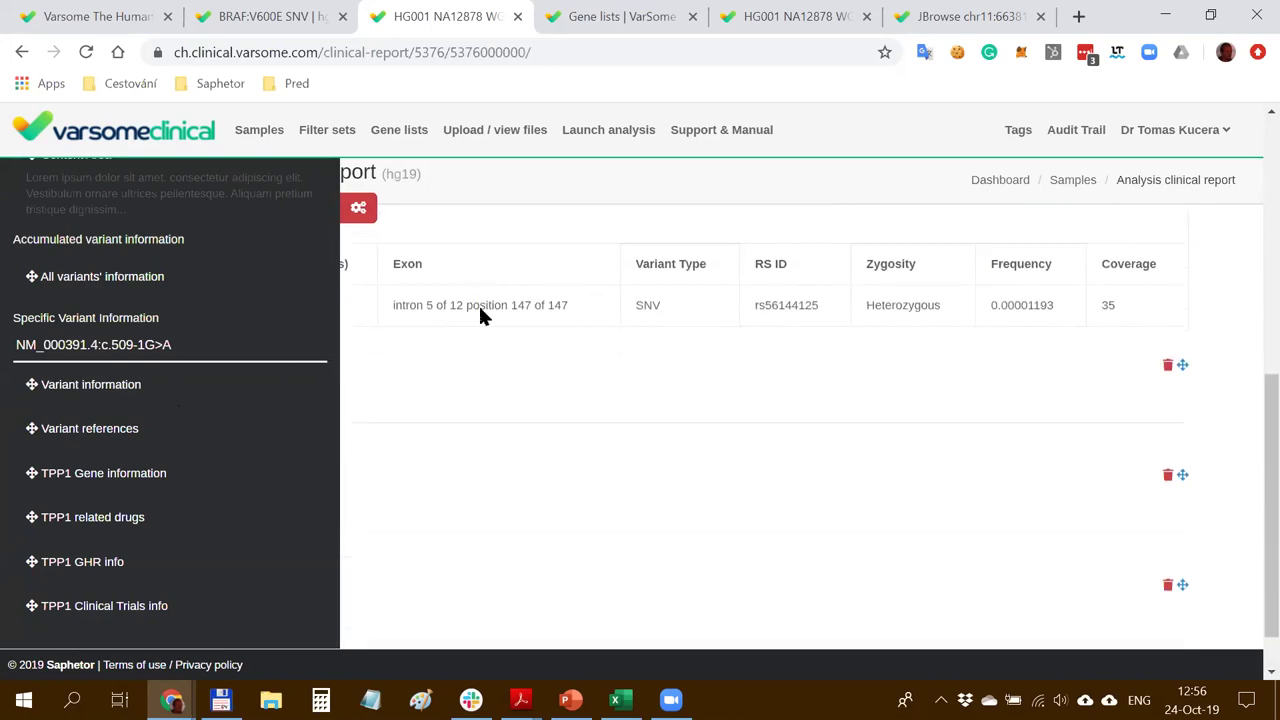
drag(30, 472, 489, 320)
scroll(488, 321, down, 1)
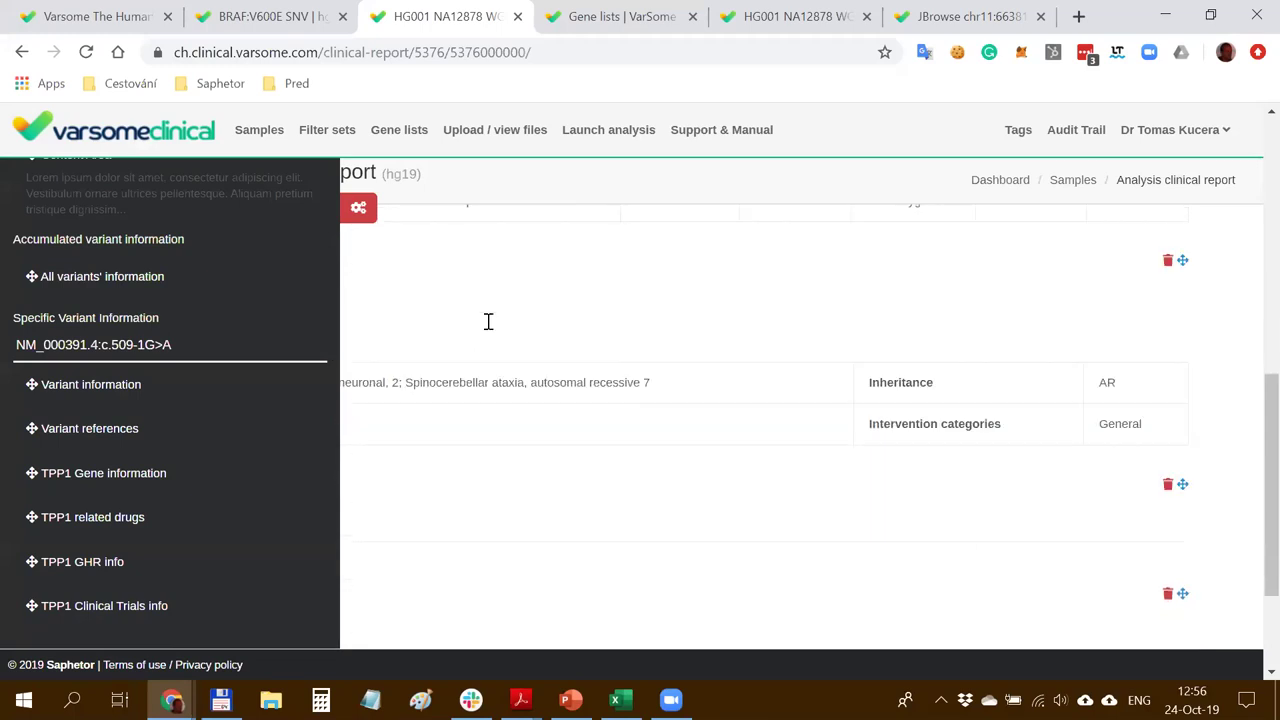
Add the TPP1 related drugs, TPP1 Clinical Trials info and Variant references widgets below the Primary finding section
scroll(487, 325, down, 2)
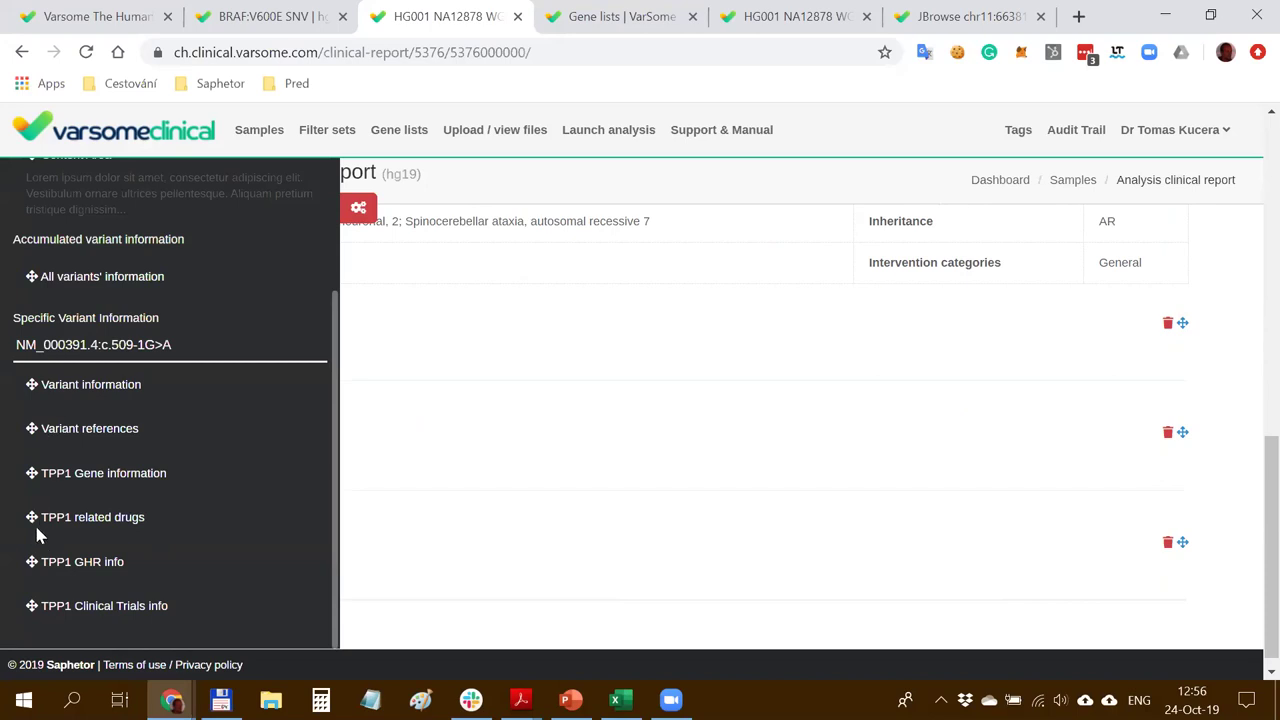
drag(32, 517, 435, 378)
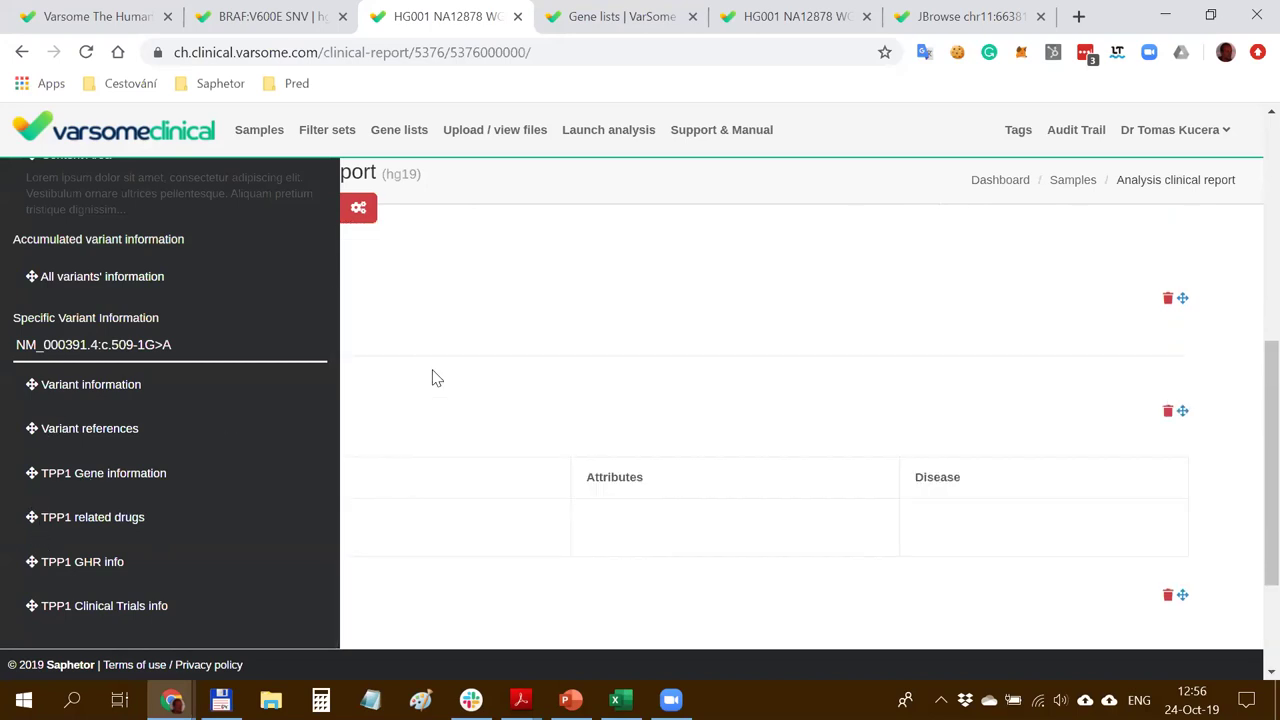
drag(32, 606, 446, 395)
scroll(165, 495, down, 2)
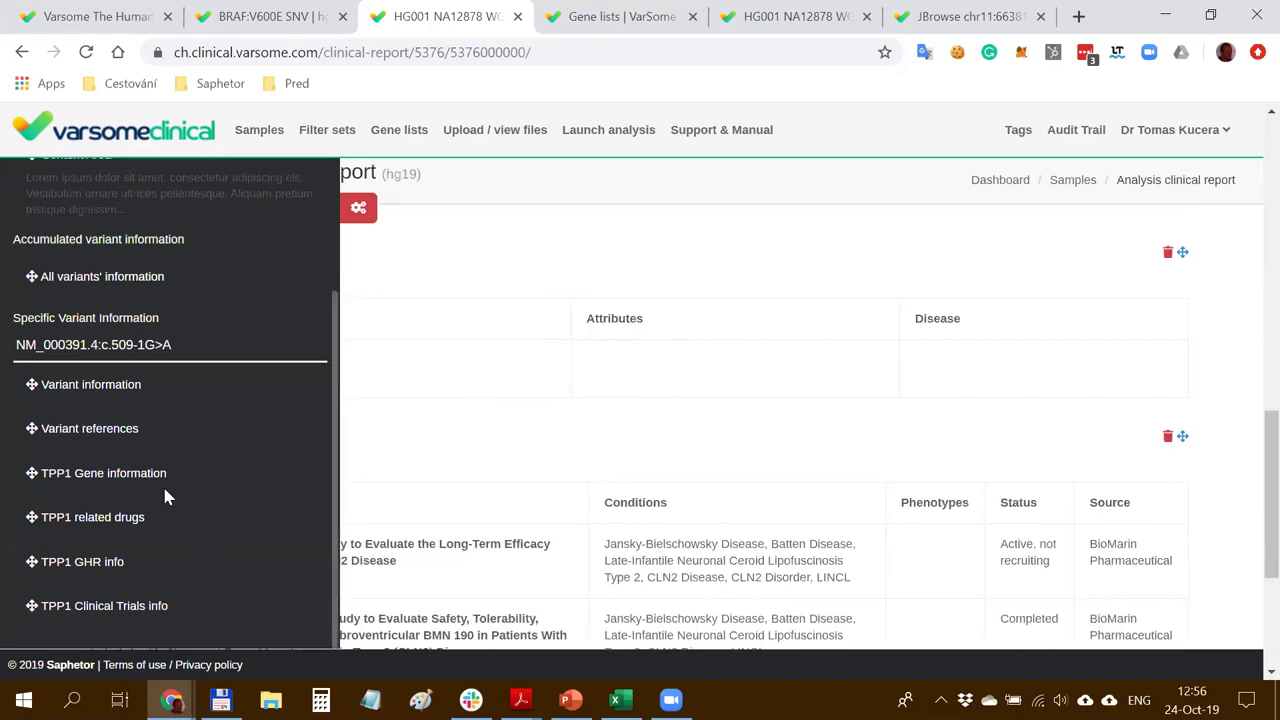
scroll(551, 434, down, 3)
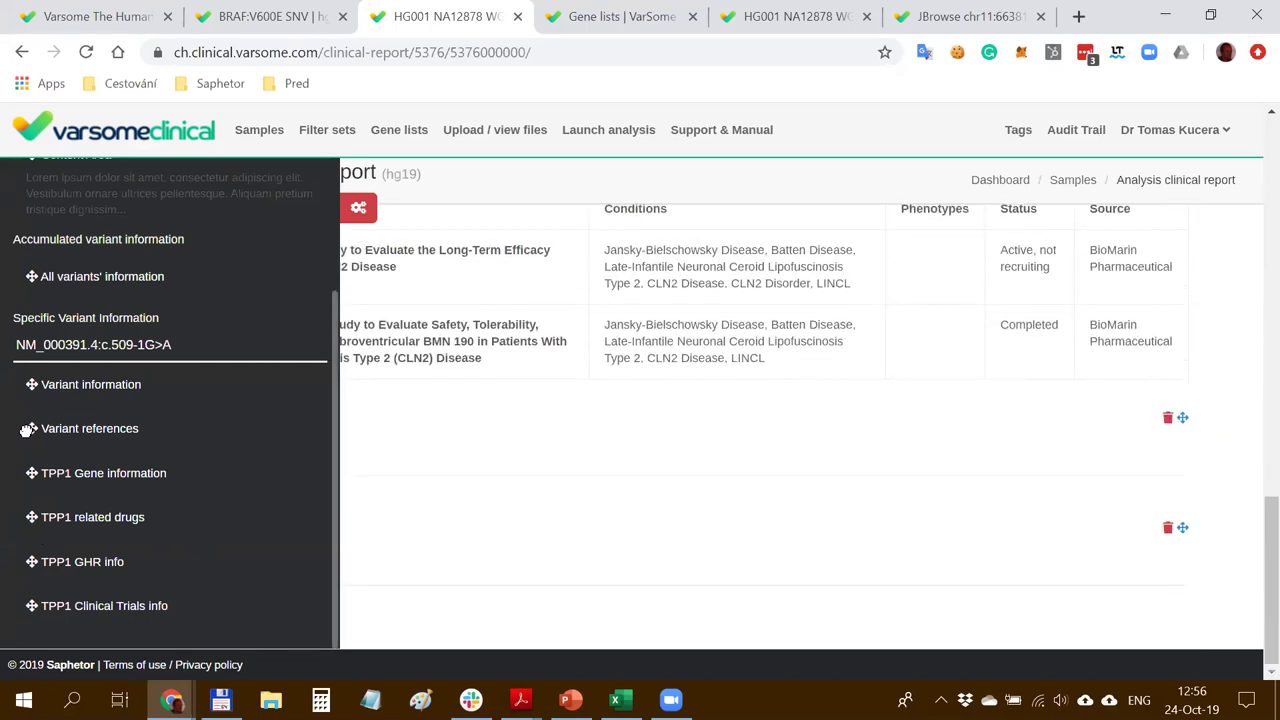
drag(29, 428, 446, 411)
scroll(446, 411, up, 3)
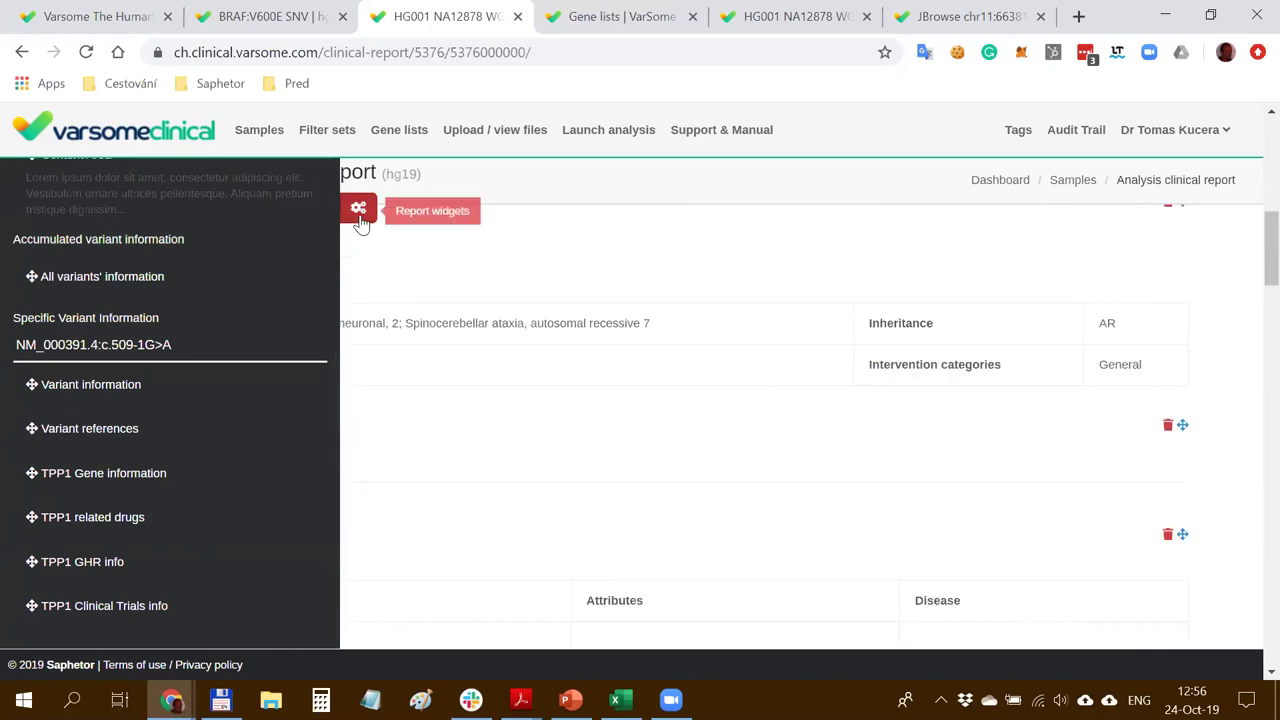
click(358, 210)
scroll(560, 340, up, 5)
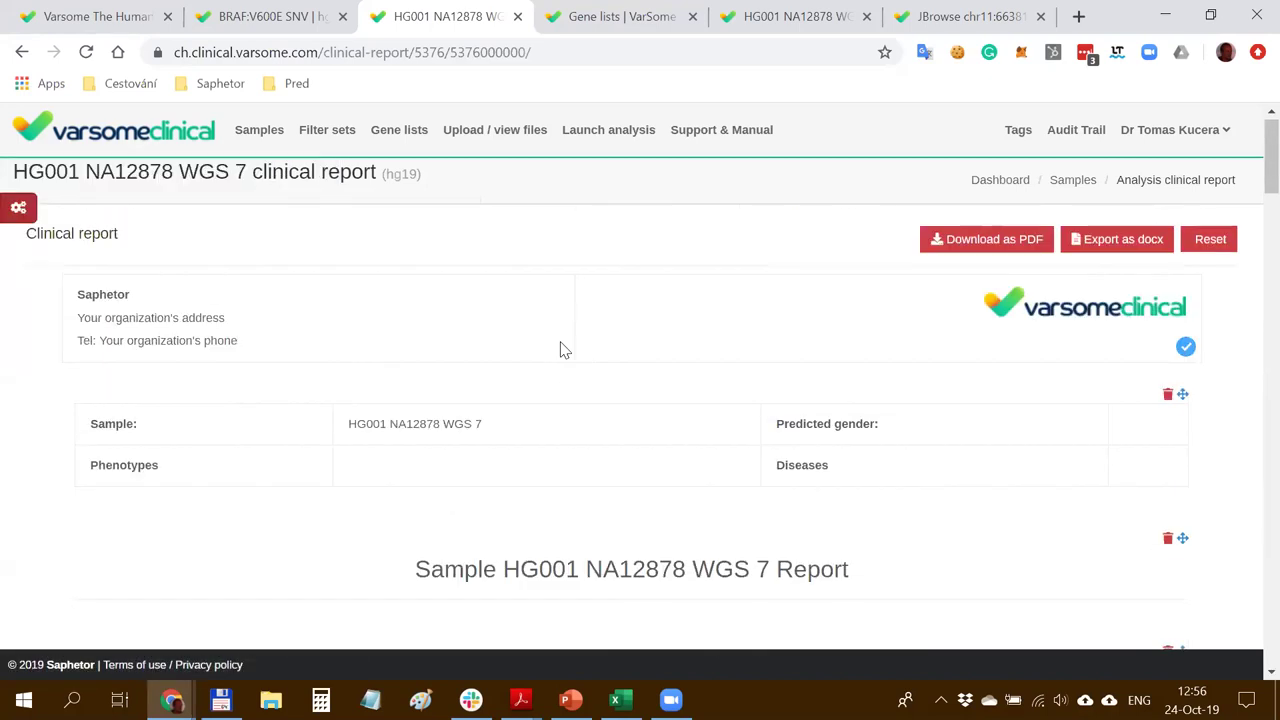
scroll(331, 481, down, 2)
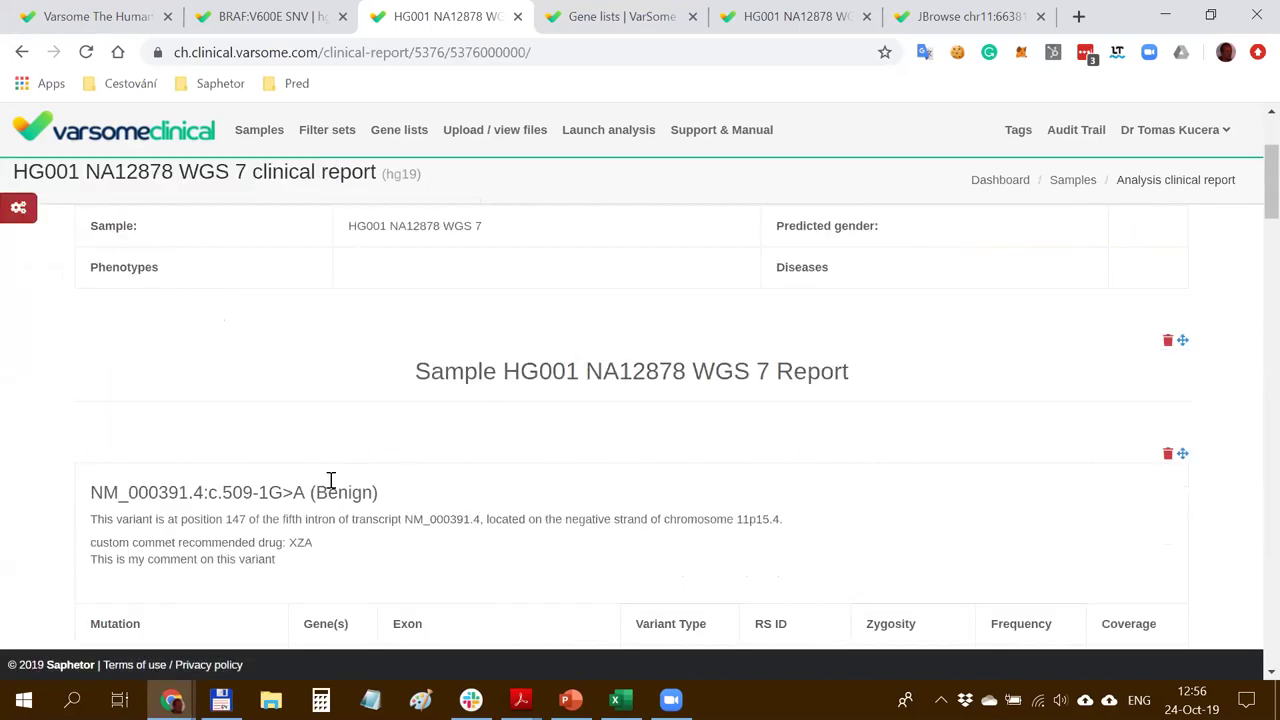
Insert a Content Area widget between the report title and the NM_000391.4:c.509-1G>A variant information
click(22, 212)
scroll(555, 346, up, 1)
scroll(236, 388, up, 3)
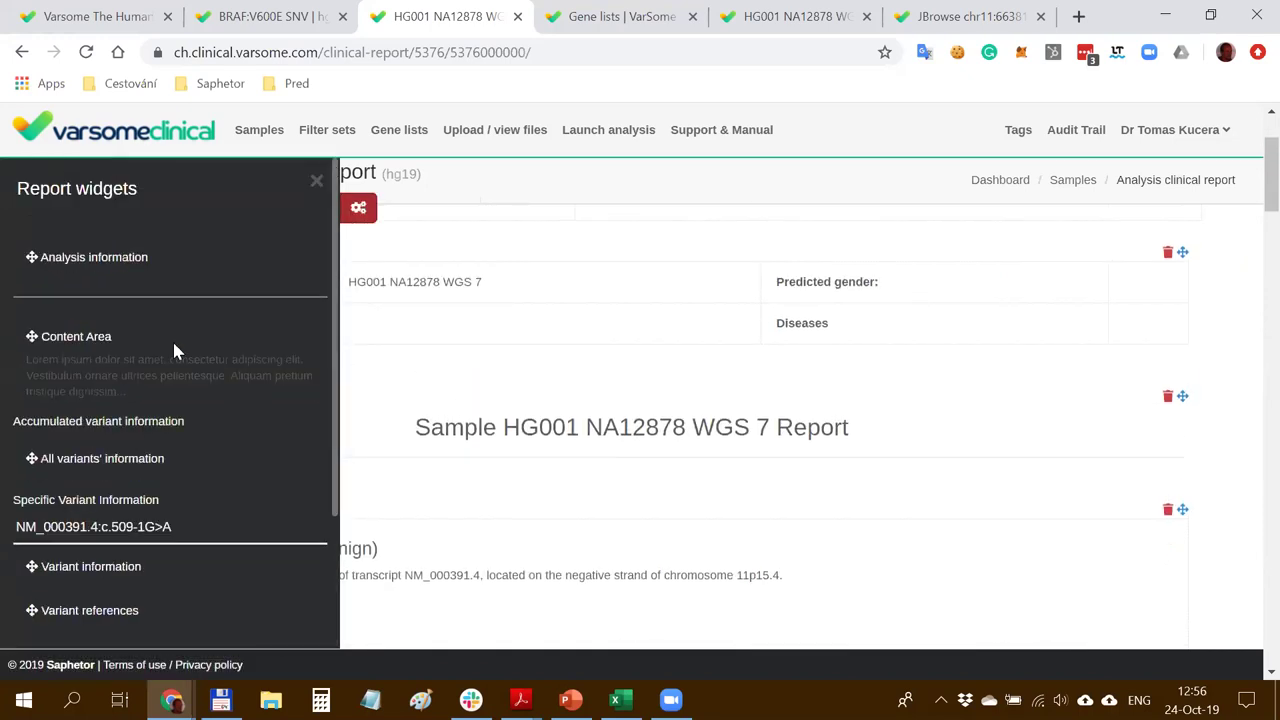
drag(50, 340, 494, 518)
click(363, 224)
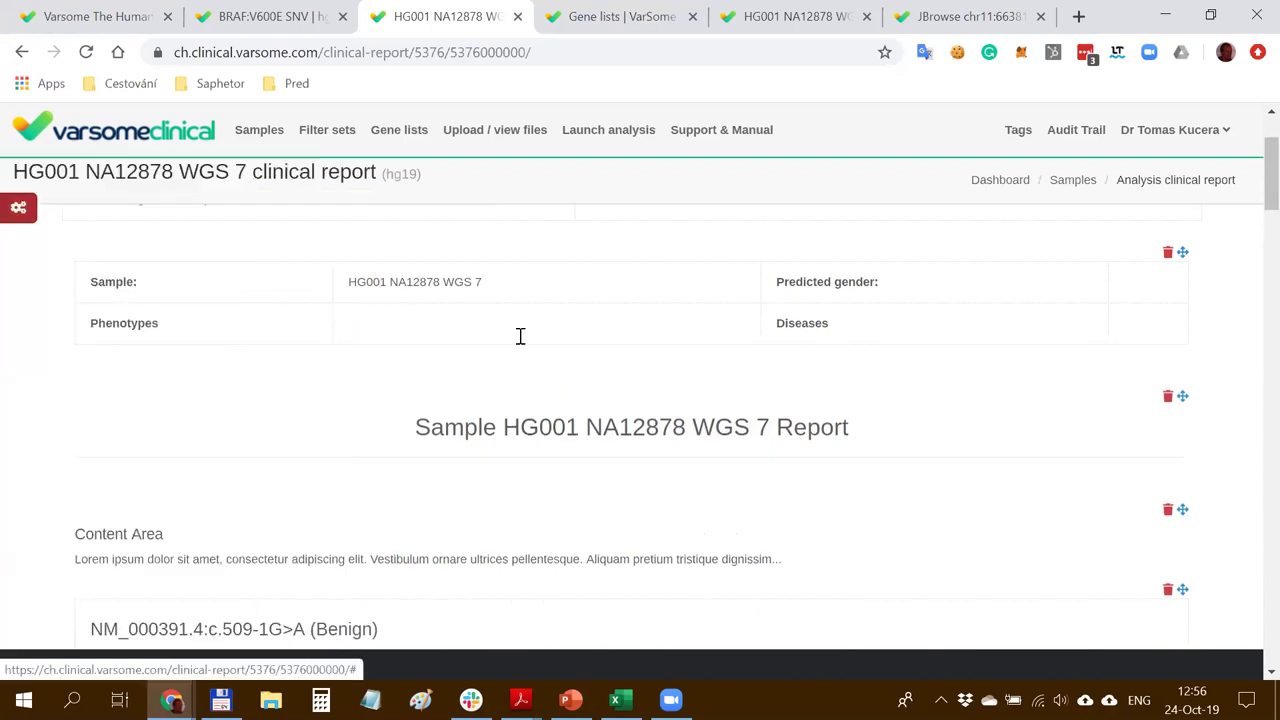
Add the lines "fdasdasd", "sadsdsadsadsad" and "dasdads" below the placeholder text in the Content Area
scroll(726, 449, down, 1)
click(803, 460)
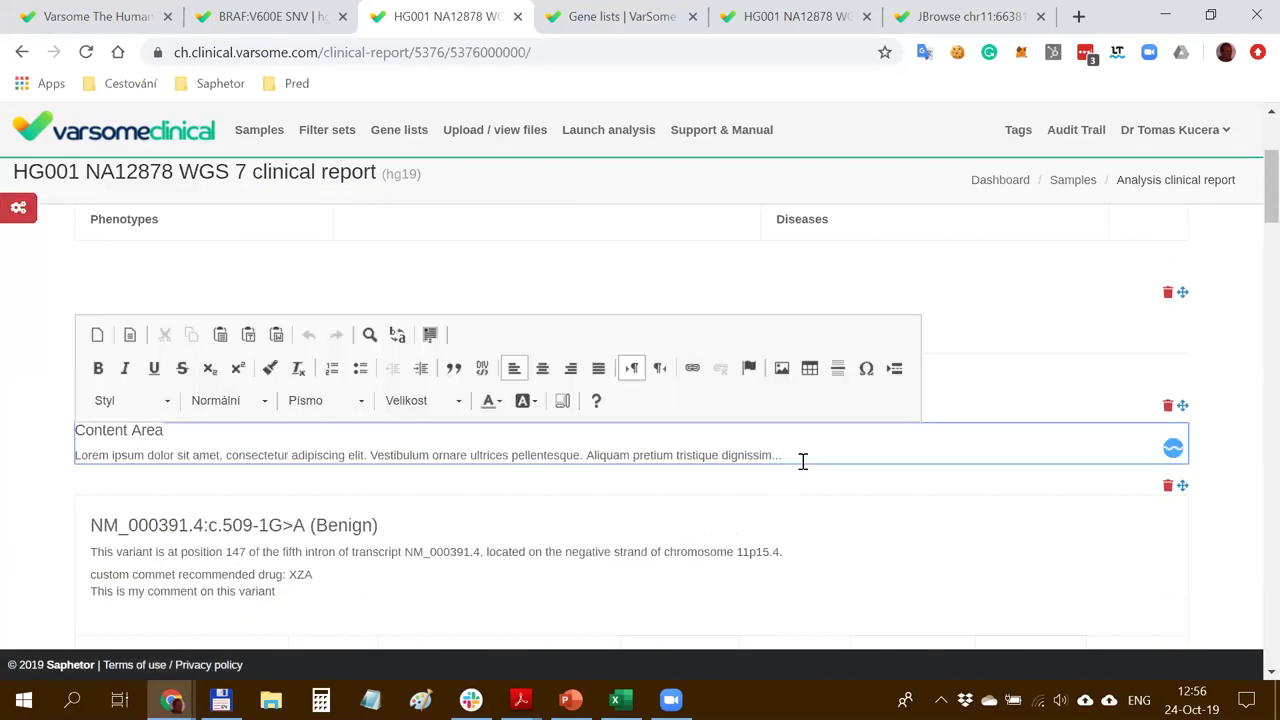
key(Return)
text(fdasdasd)
key(Return)
text(sadsdsadsadsad)
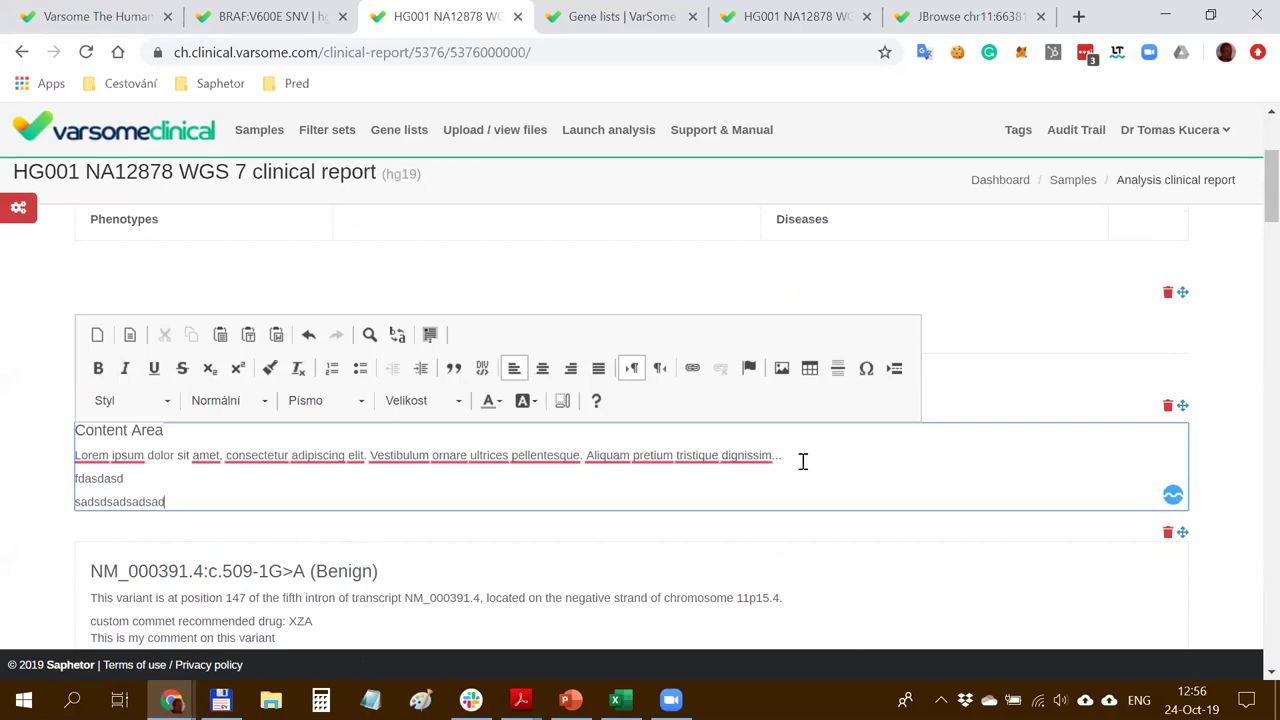
key(Return)
text(dasdads)
key(Return)
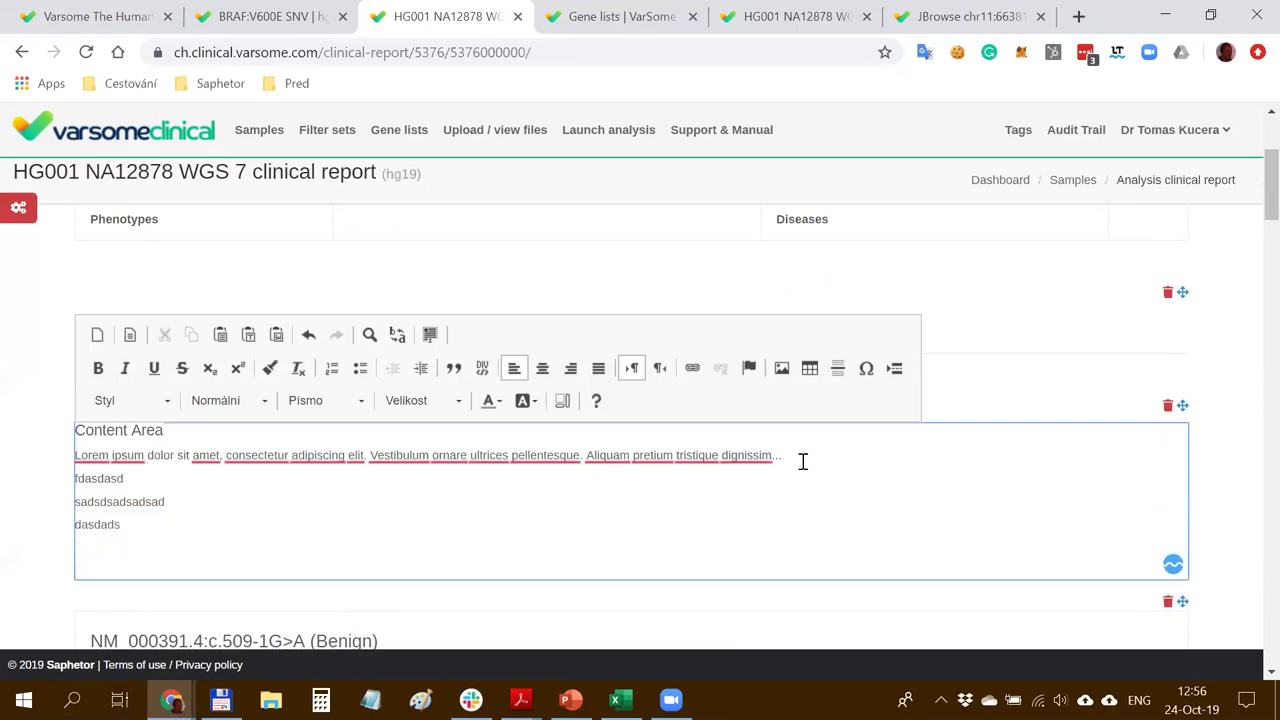
click(971, 372)
Open the NM_000391.4:c.509-1G>A variant information block for editing, review its comments and mutation table, and leave it
scroll(970, 376, down, 2)
scroll(960, 370, down, 1)
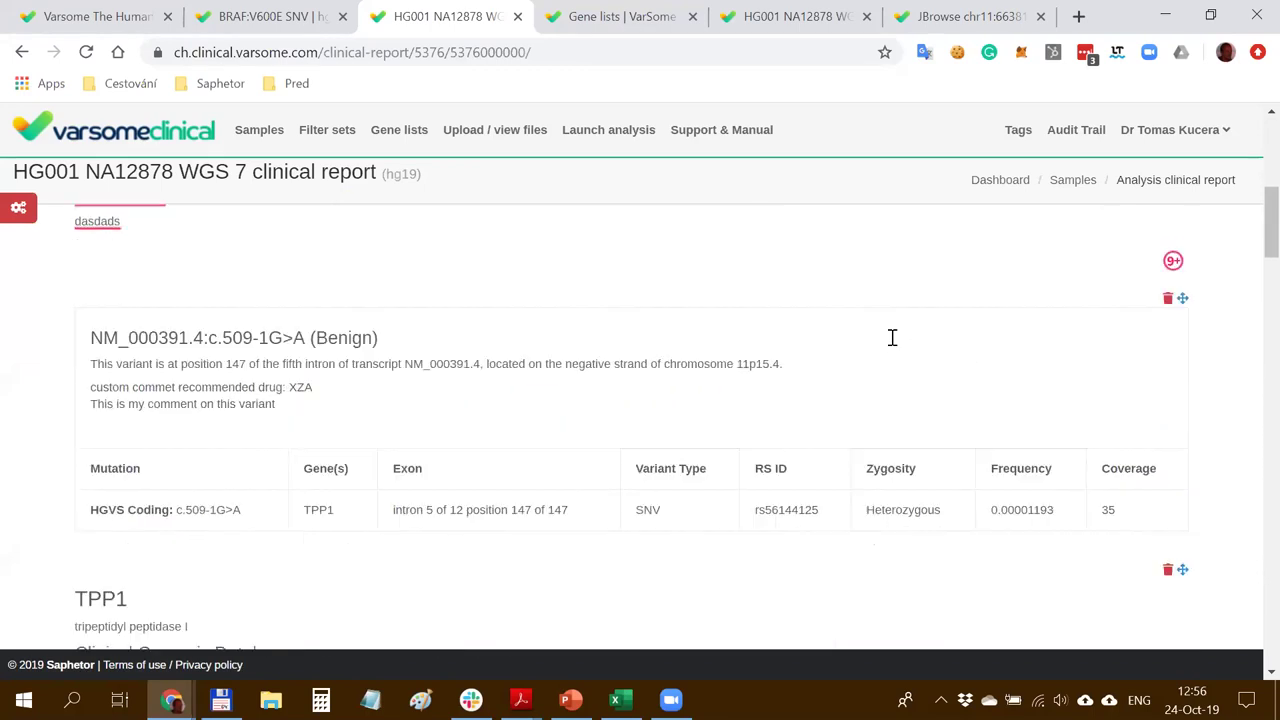
drag(92, 335, 271, 335)
click(271, 335)
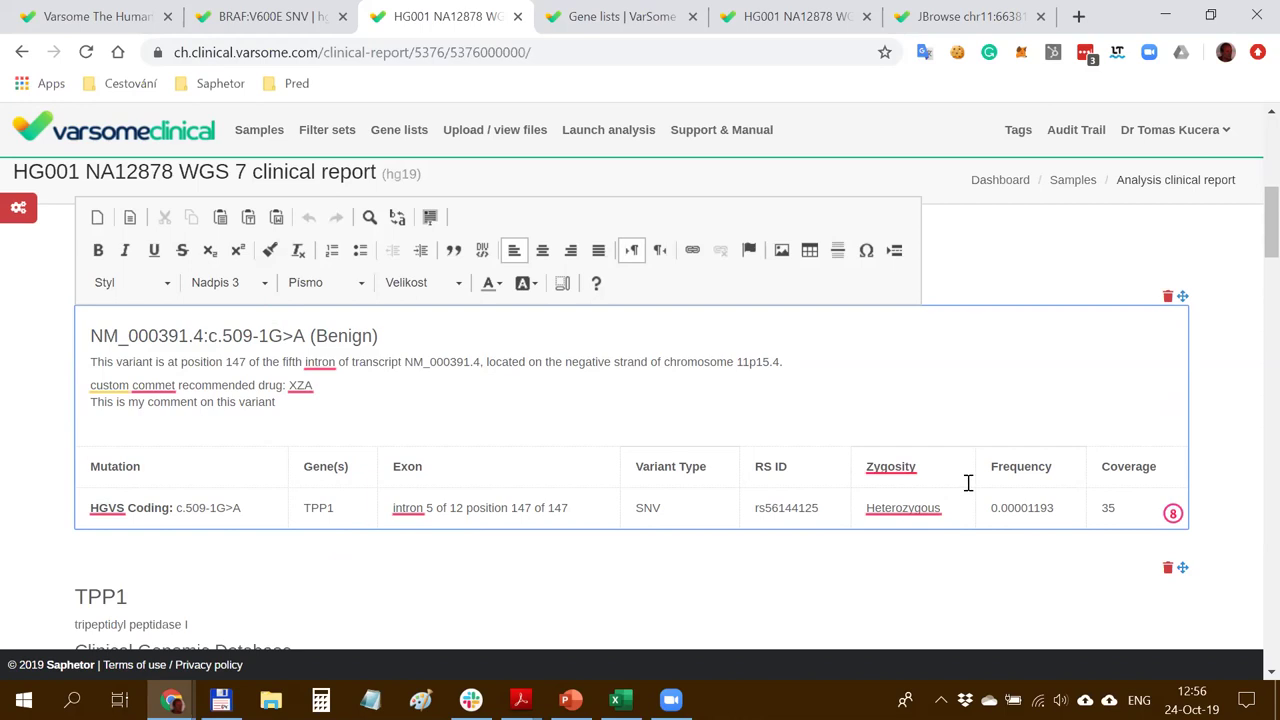
scroll(946, 451, down, 4)
scroll(946, 451, up, 2)
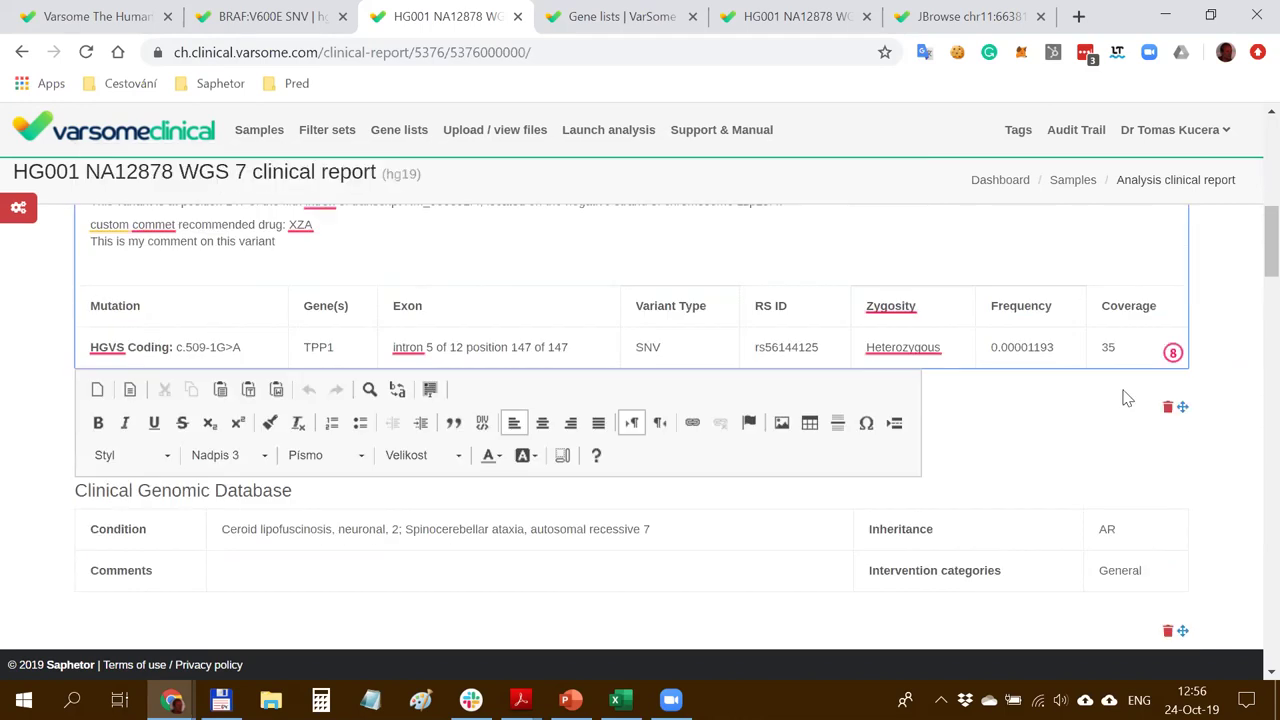
click(1222, 314)
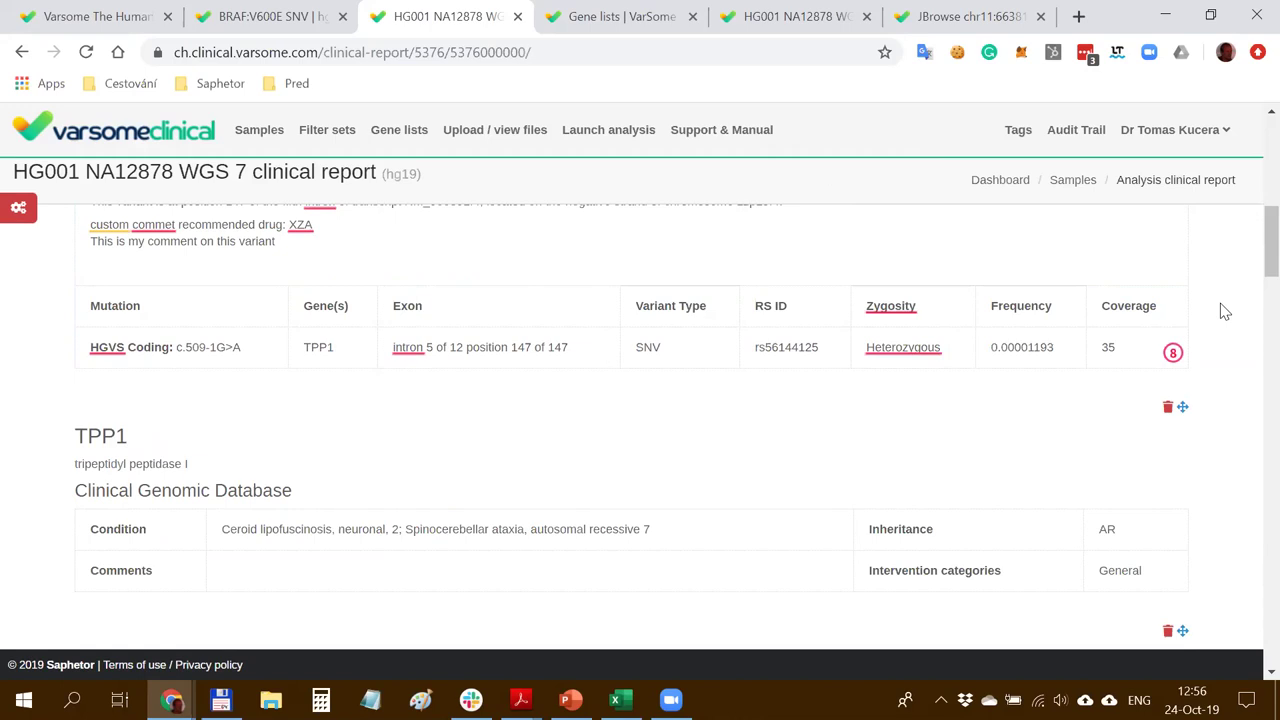
Review the TPP1 gene information, related drugs, clinical trials and variant references in the report
scroll(920, 385, down, 1)
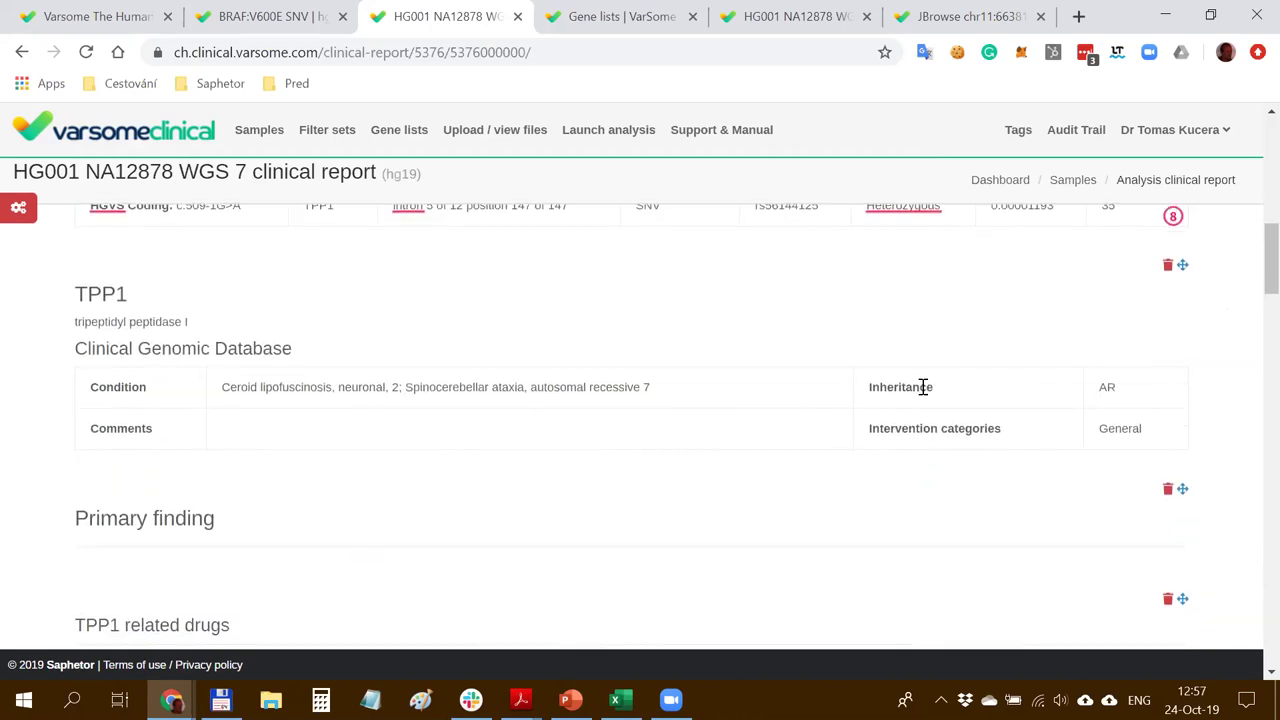
scroll(535, 343, down, 1)
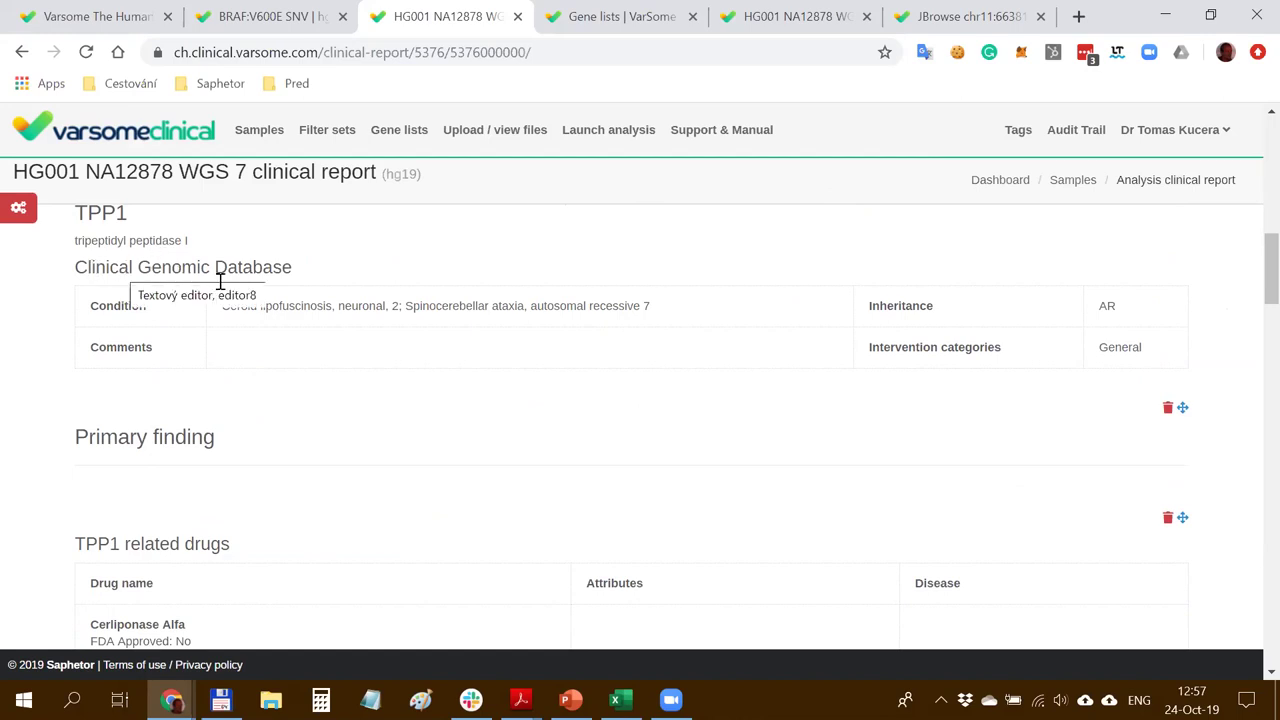
scroll(225, 283, down, 1)
scroll(364, 299, down, 4)
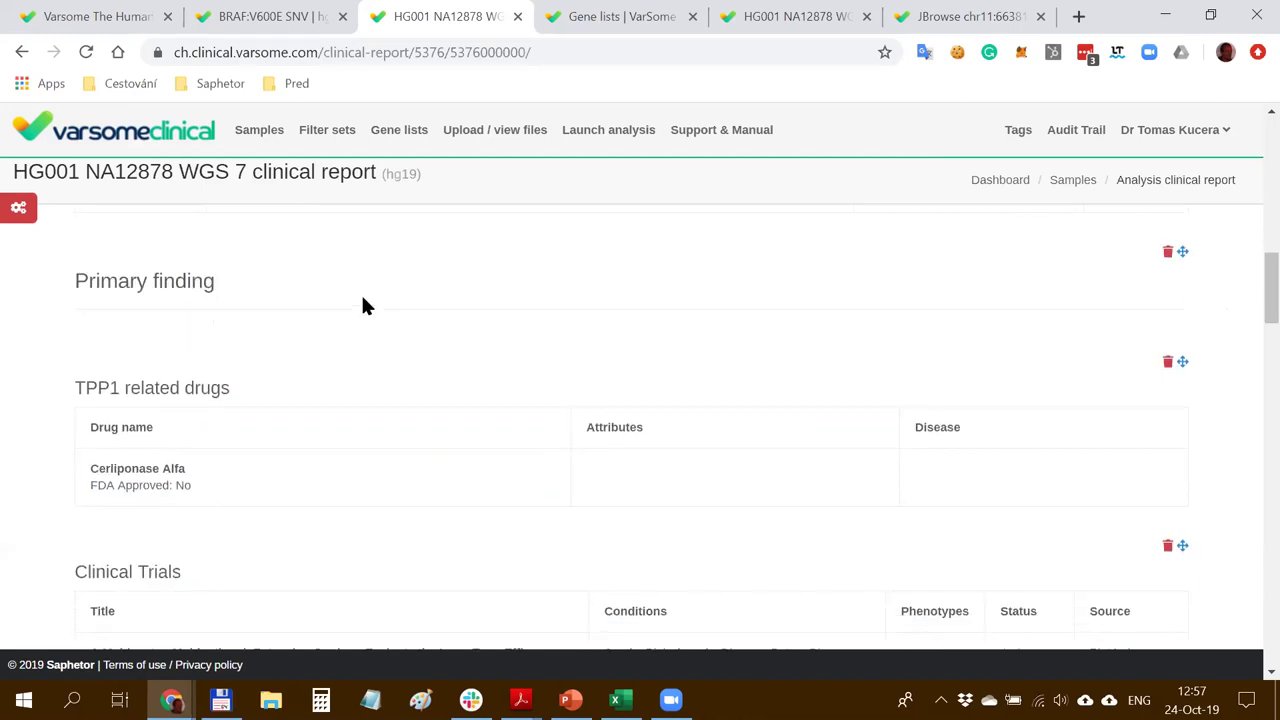
drag(249, 246, 114, 240)
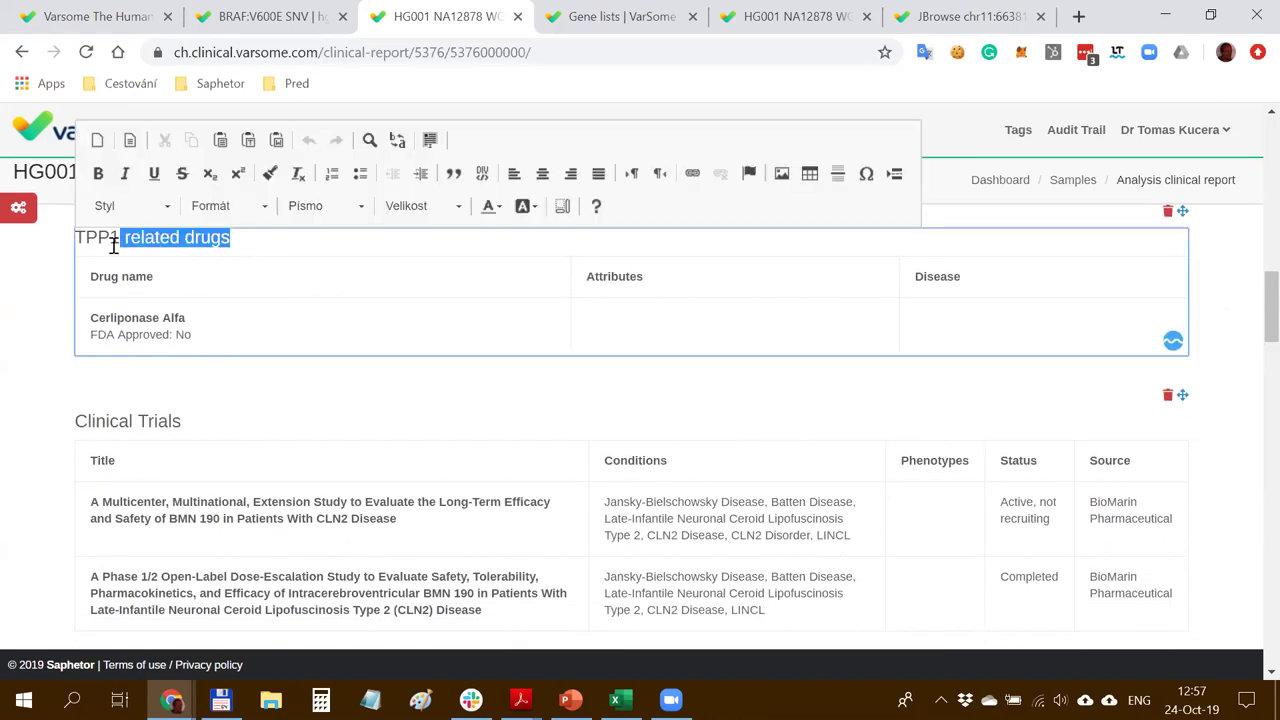
scroll(340, 331, down, 2)
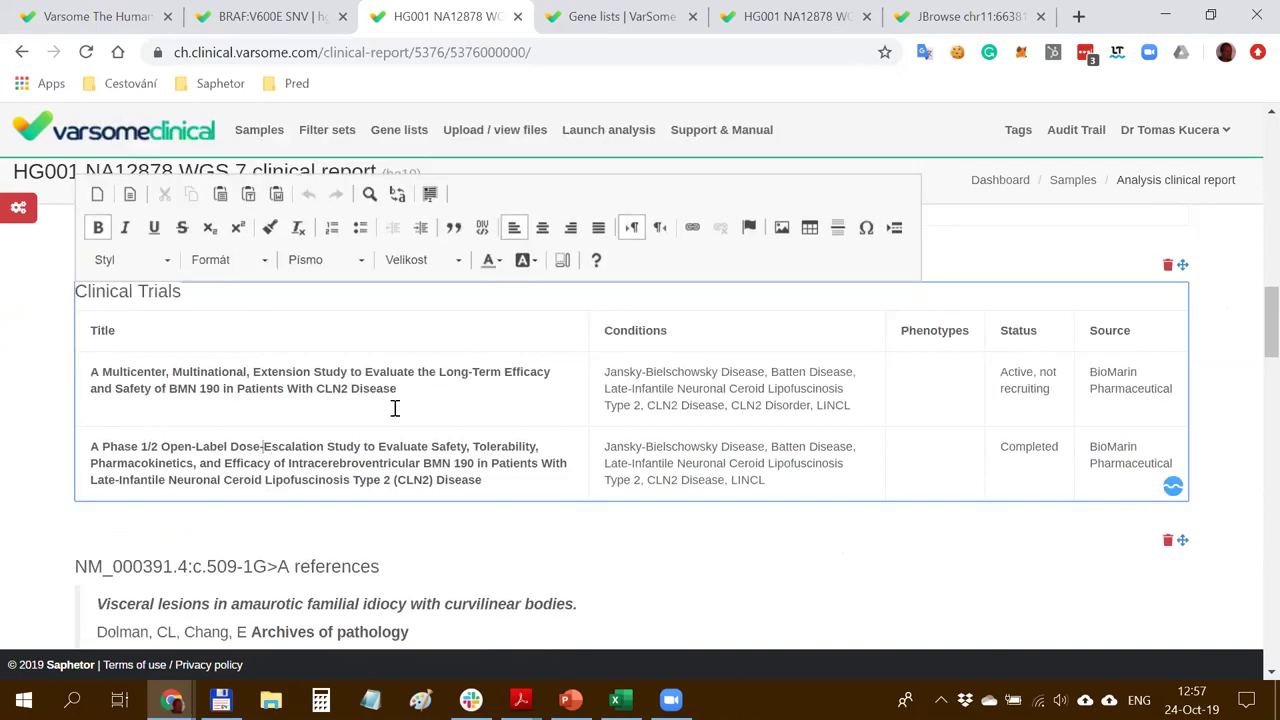
scroll(394, 409, down, 5)
scroll(440, 400, down, 1)
scroll(420, 400, up, 2)
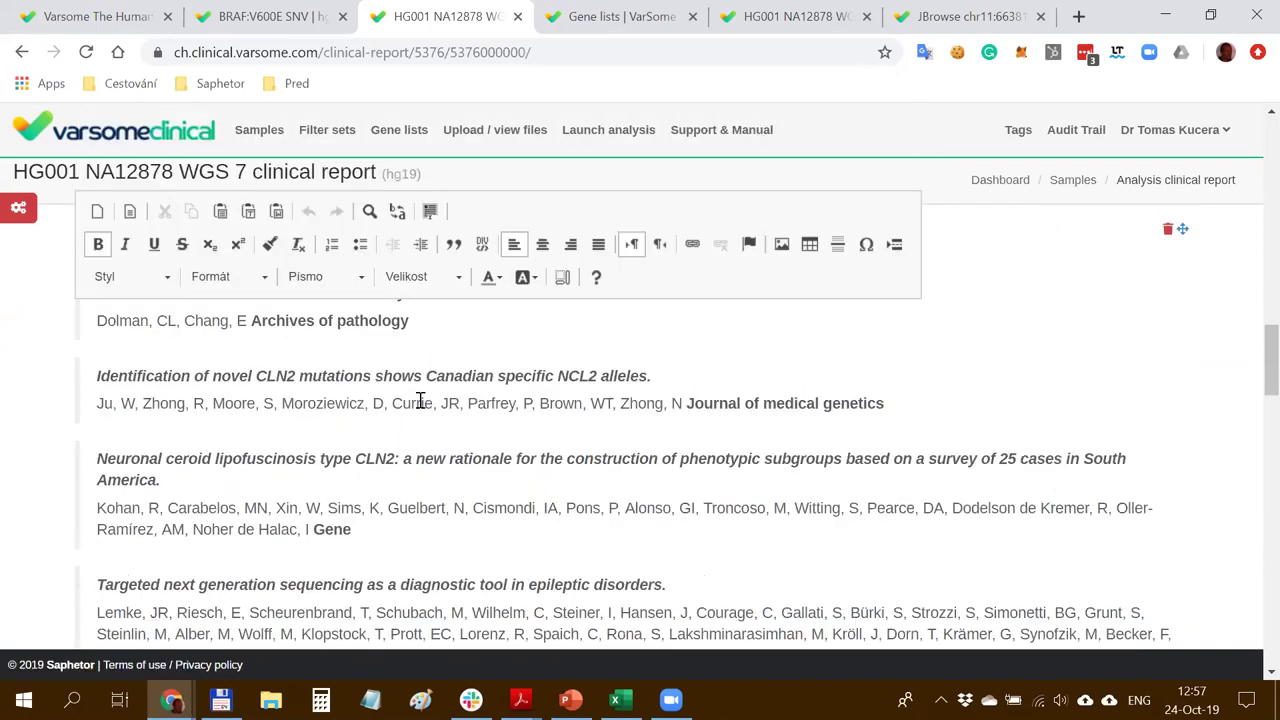
Replace the "Identification of novel CLN2 mutations" reference, title and authors included, with "sdadasd d sad sadsadsadsa d sadsa dasd a"
click(420, 400)
click(953, 388)
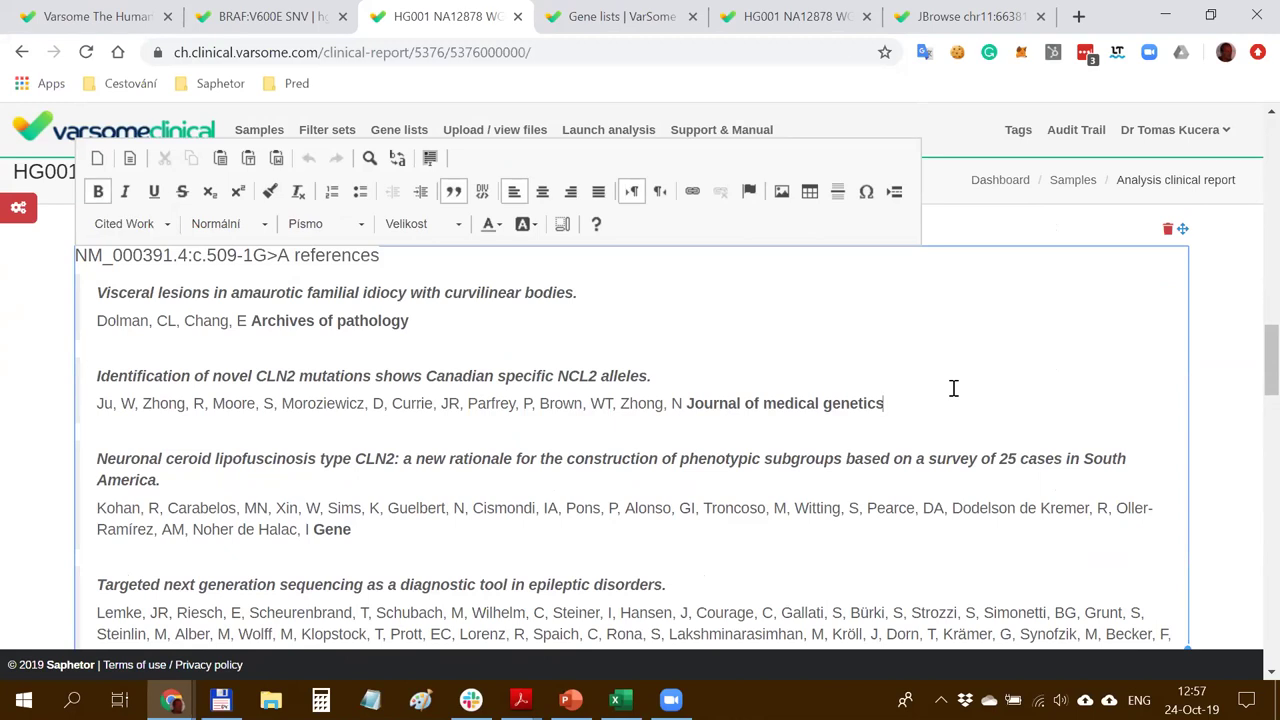
key(shift+Home)
key(shift+Up)
key(shift+Right)
key(shift+Right)
key(shift+Right)
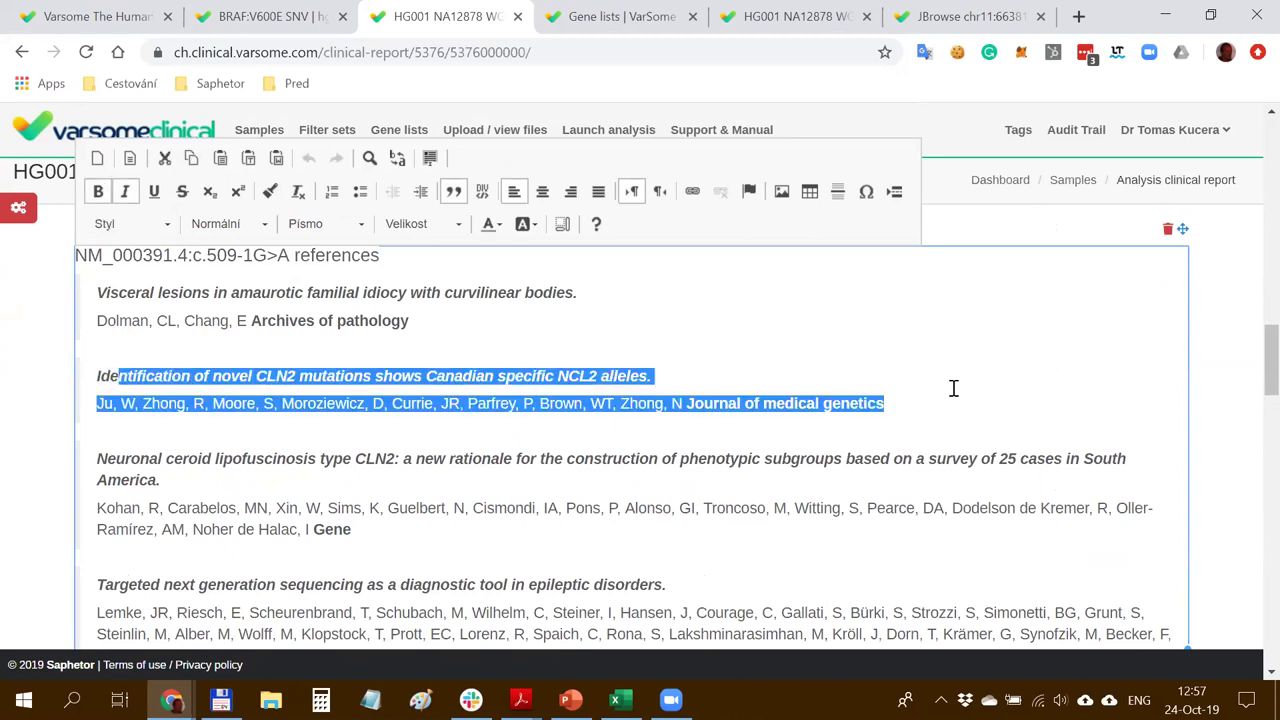
key(shift+Left)
key(shift+Left)
key(shift+Left)
text(sdadasd)
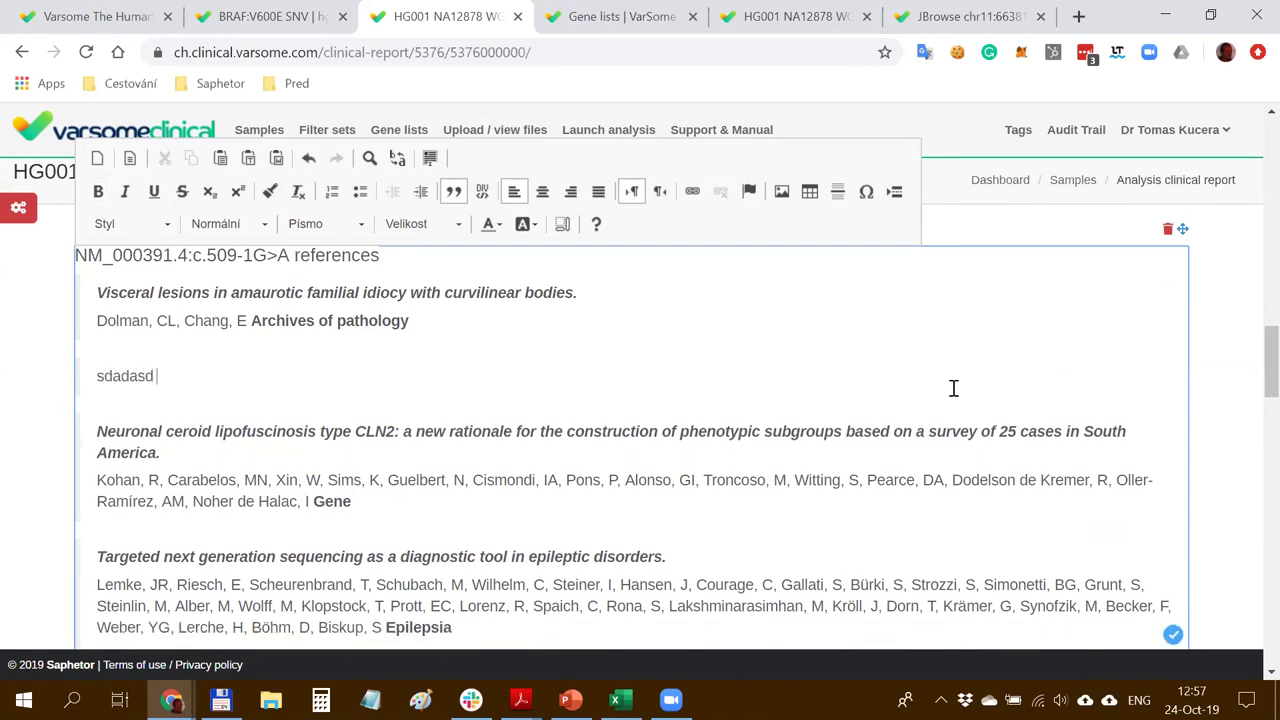
text( d sad sadsadsadsa d sadsa dasd a)
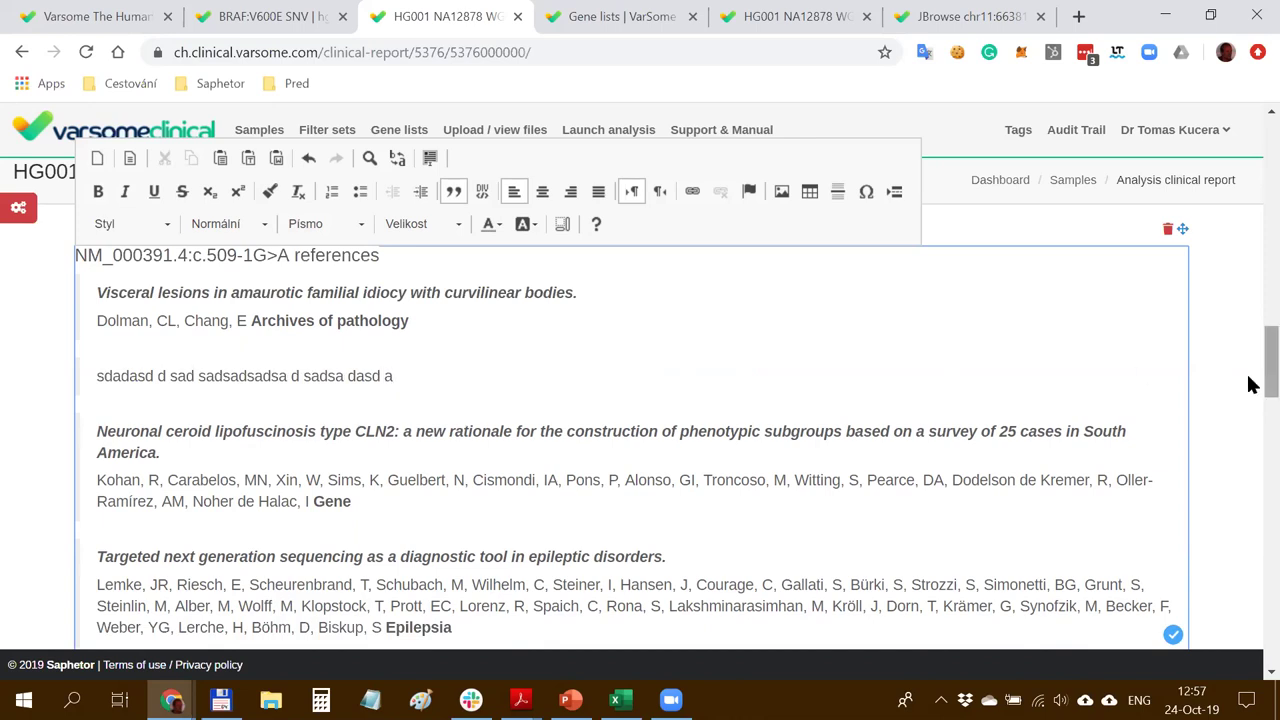
Return to the beginning of the report, then switch to Adobe Acrobat Reader and view the header of the 20190430 Sample Report PDF
scroll(1268, 385, down, 5)
scroll(1116, 388, up, 20)
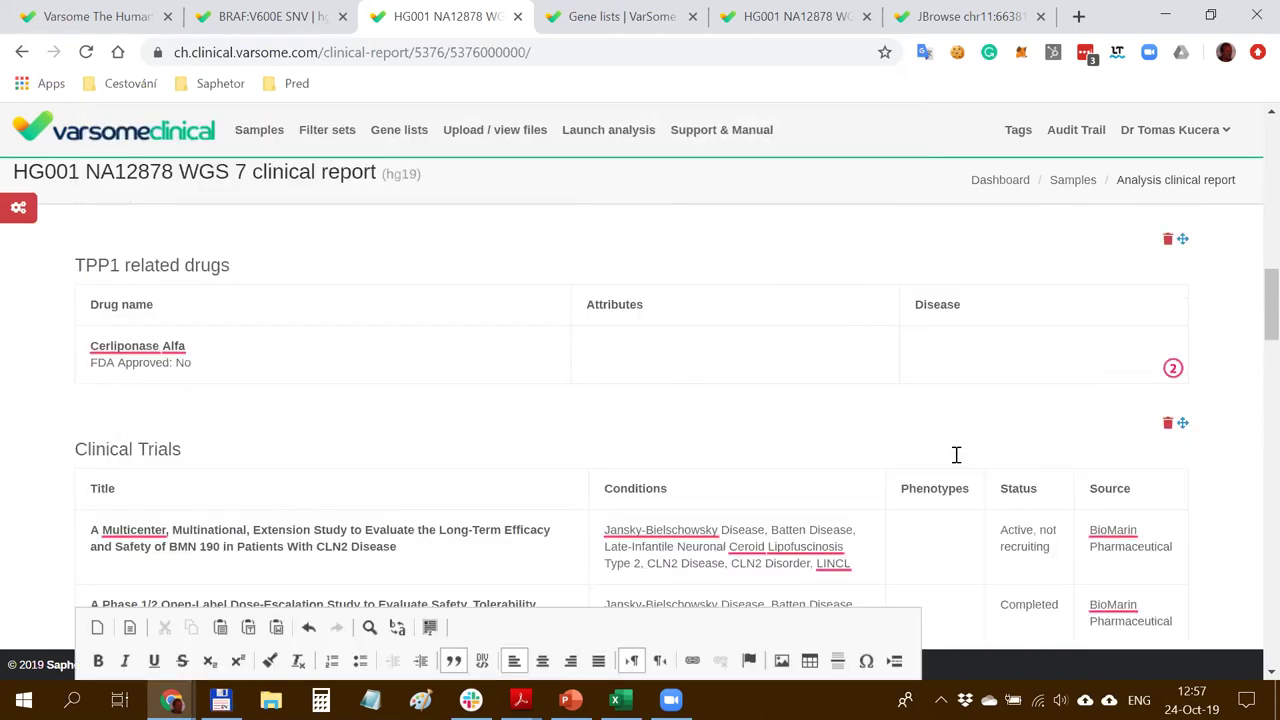
scroll(1091, 421, up, 2)
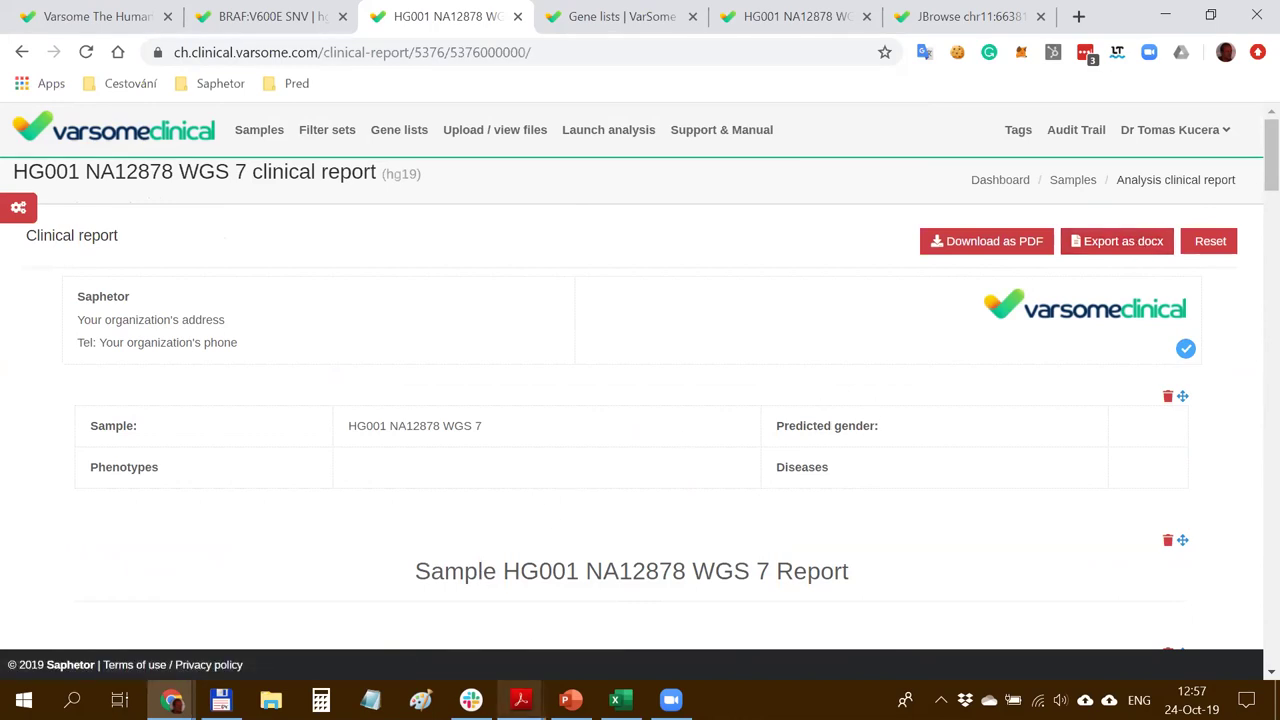
mouse_move(520, 699)
click(349, 617)
click(600, 236)
scroll(600, 243, up, 3)
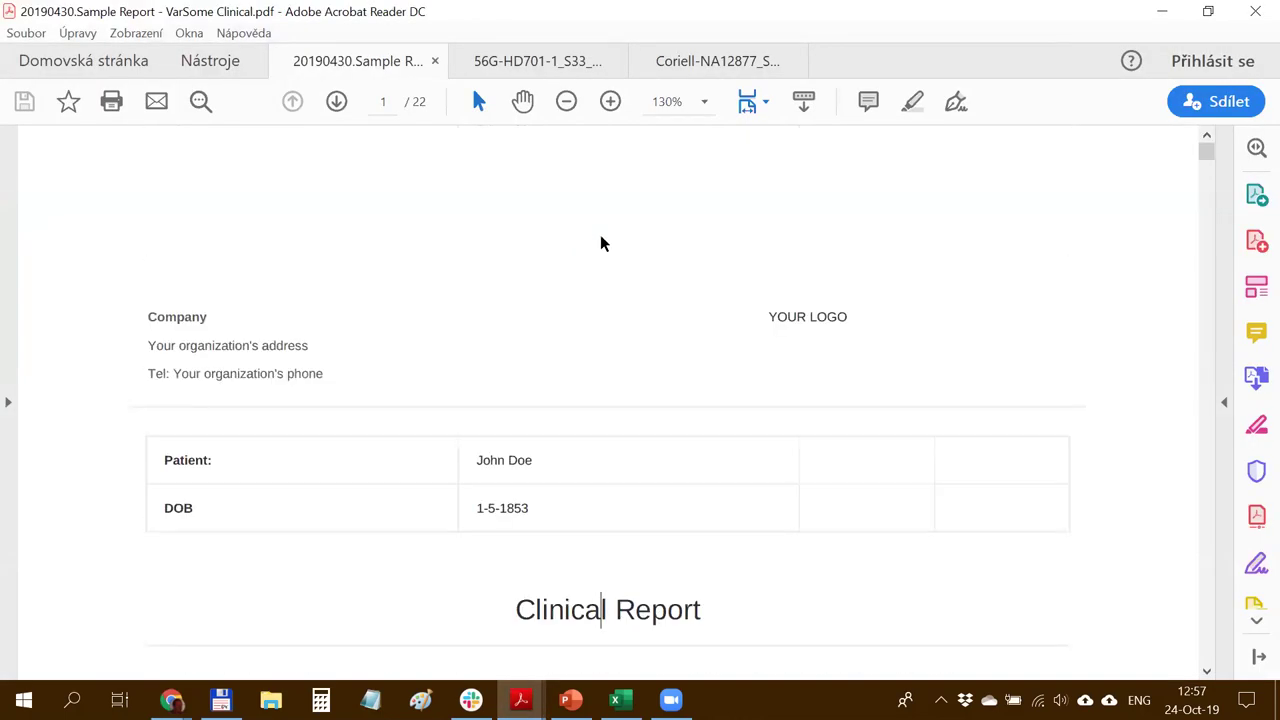
Examine the sample report's primary finding table, the KRAS description and the KRAS related drugs
scroll(600, 243, down, 10)
scroll(600, 243, up, 8)
scroll(601, 243, down, 3)
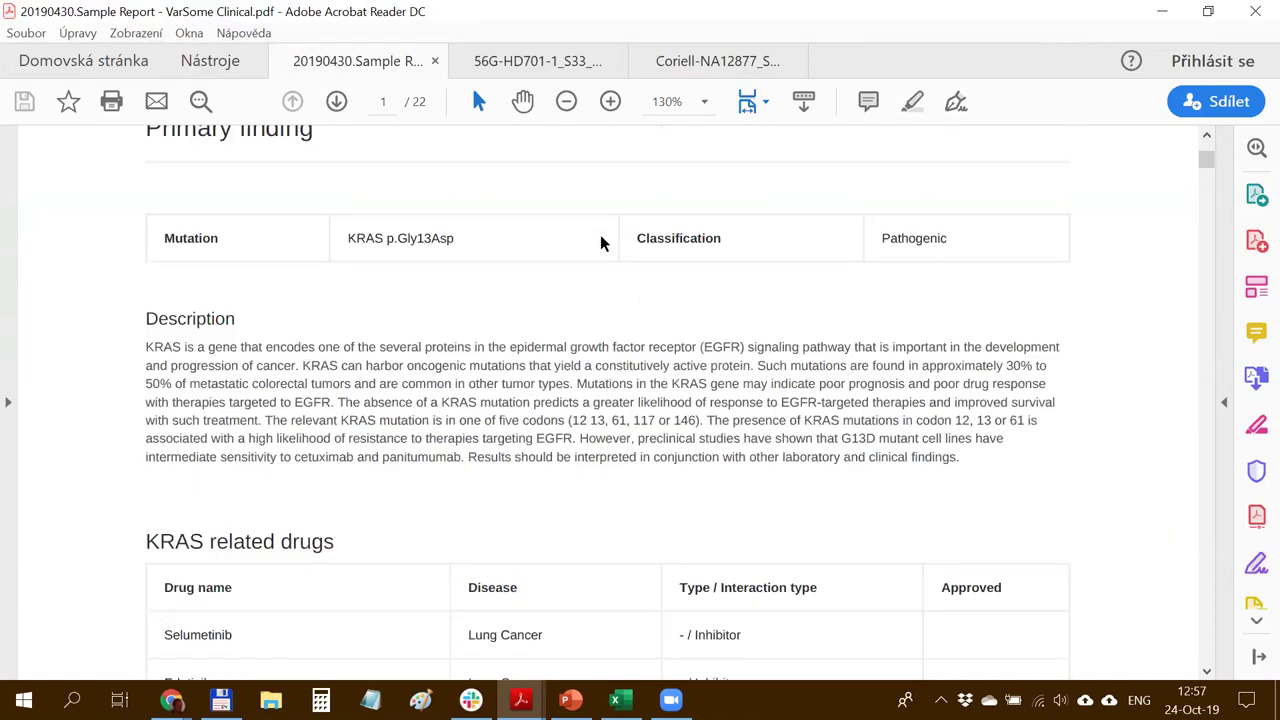
scroll(462, 343, up, 3)
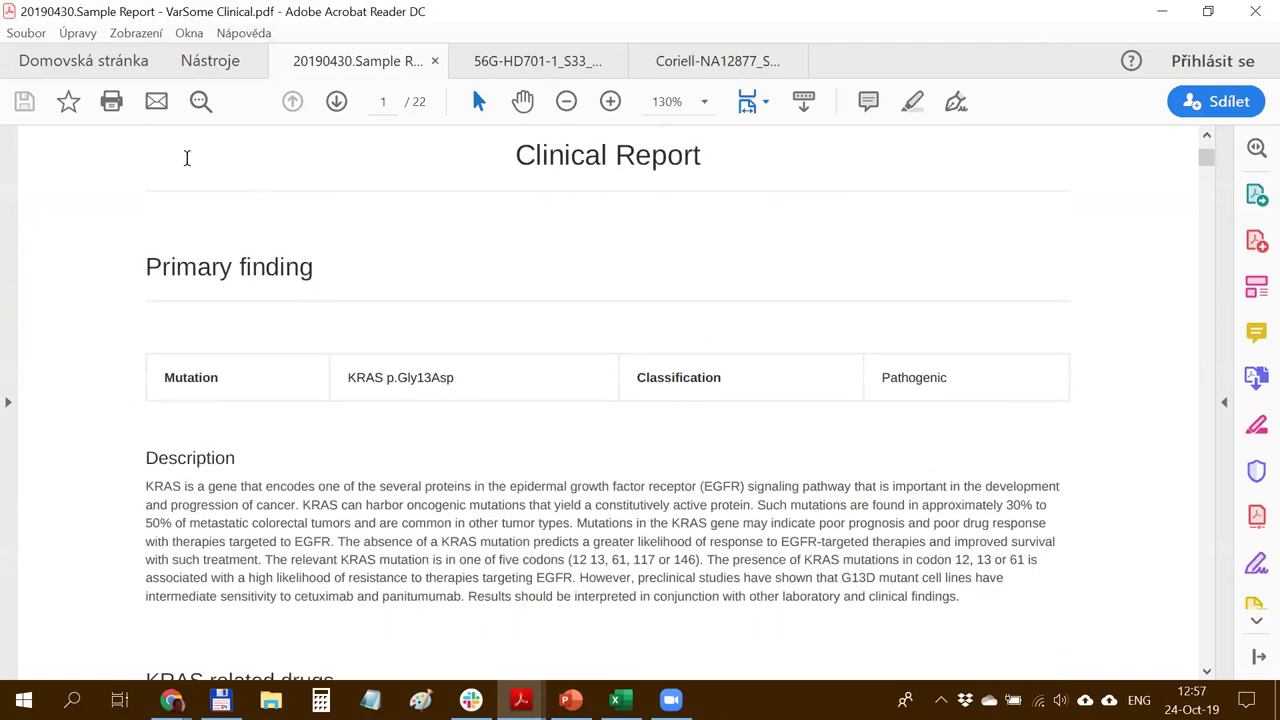
scroll(188, 158, down, 3)
drag(160, 237, 600, 251)
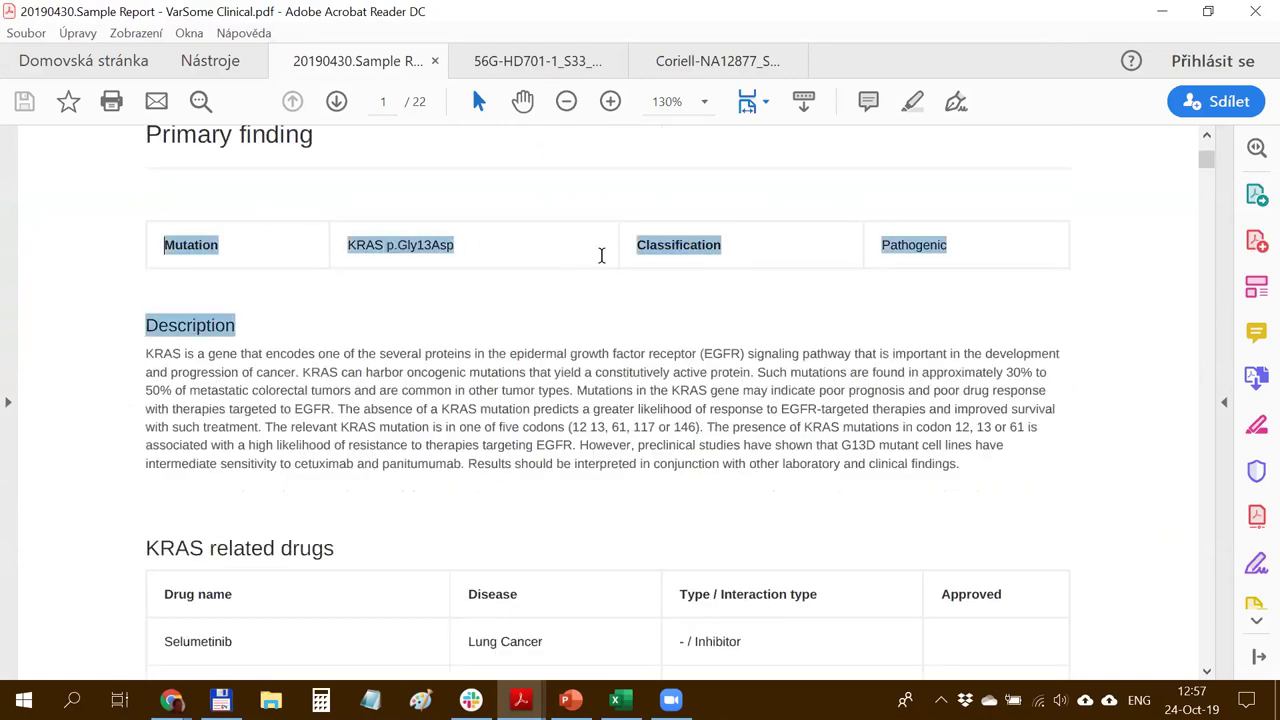
click(358, 427)
scroll(512, 346, down, 10)
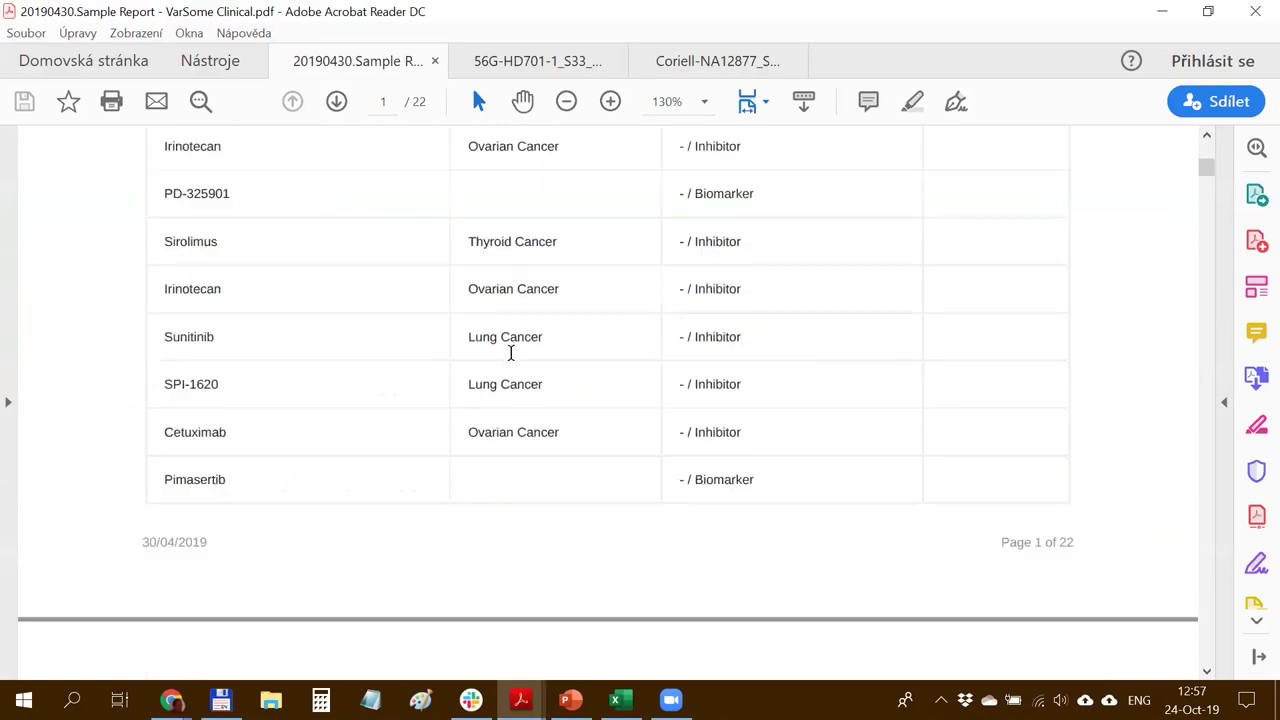
scroll(412, 400, up, 10)
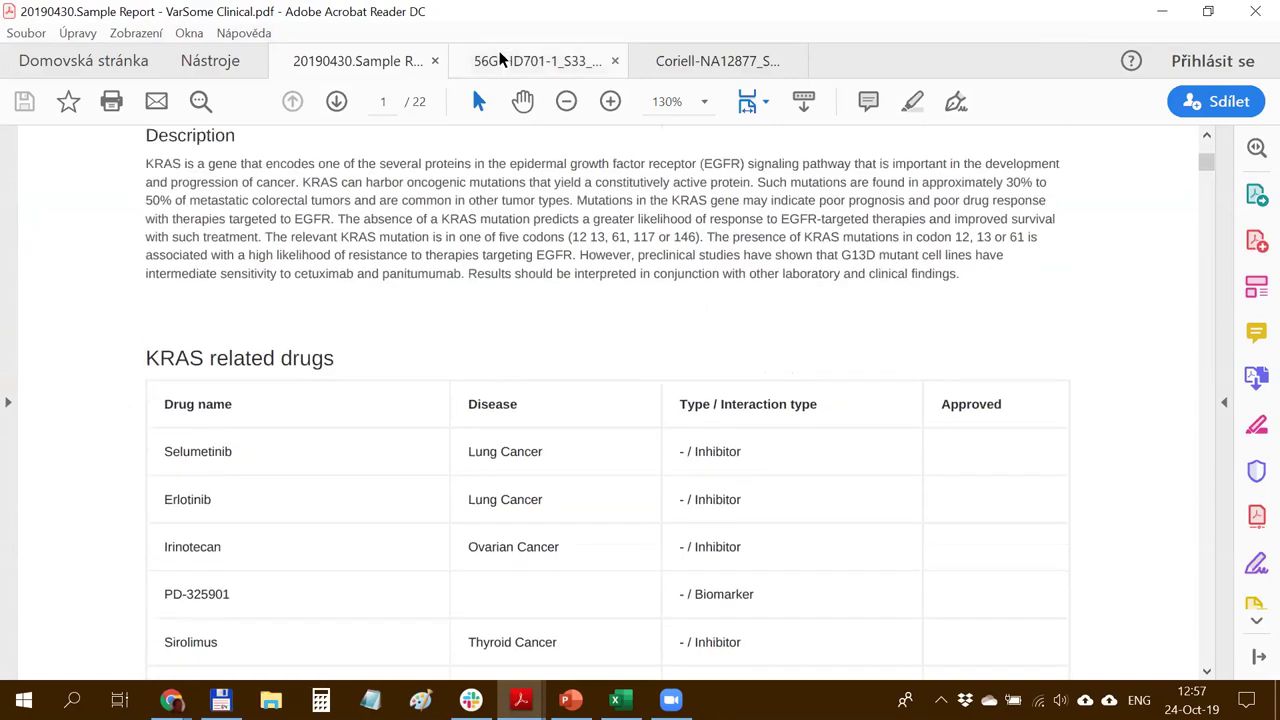
Bring up the 56G-HD701 clinical report PDF and examine its primary finding mutations and their classifications
click(500, 60)
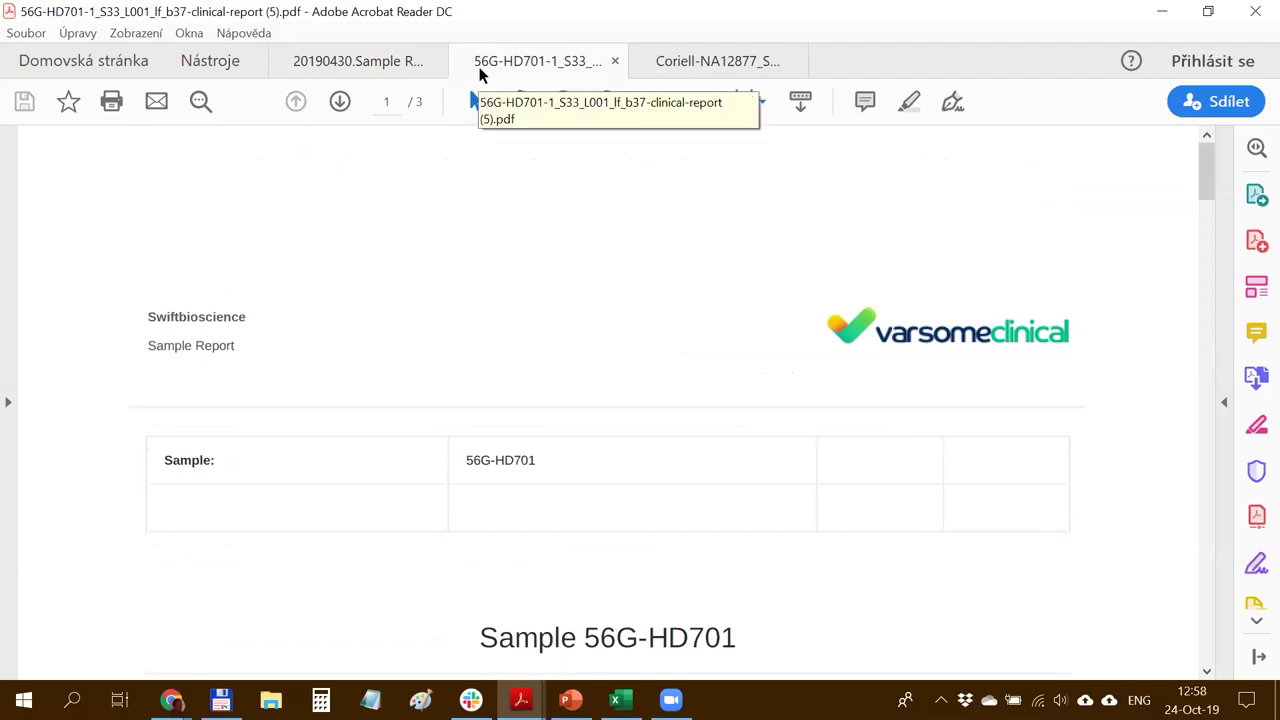
scroll(500, 307, down, 15)
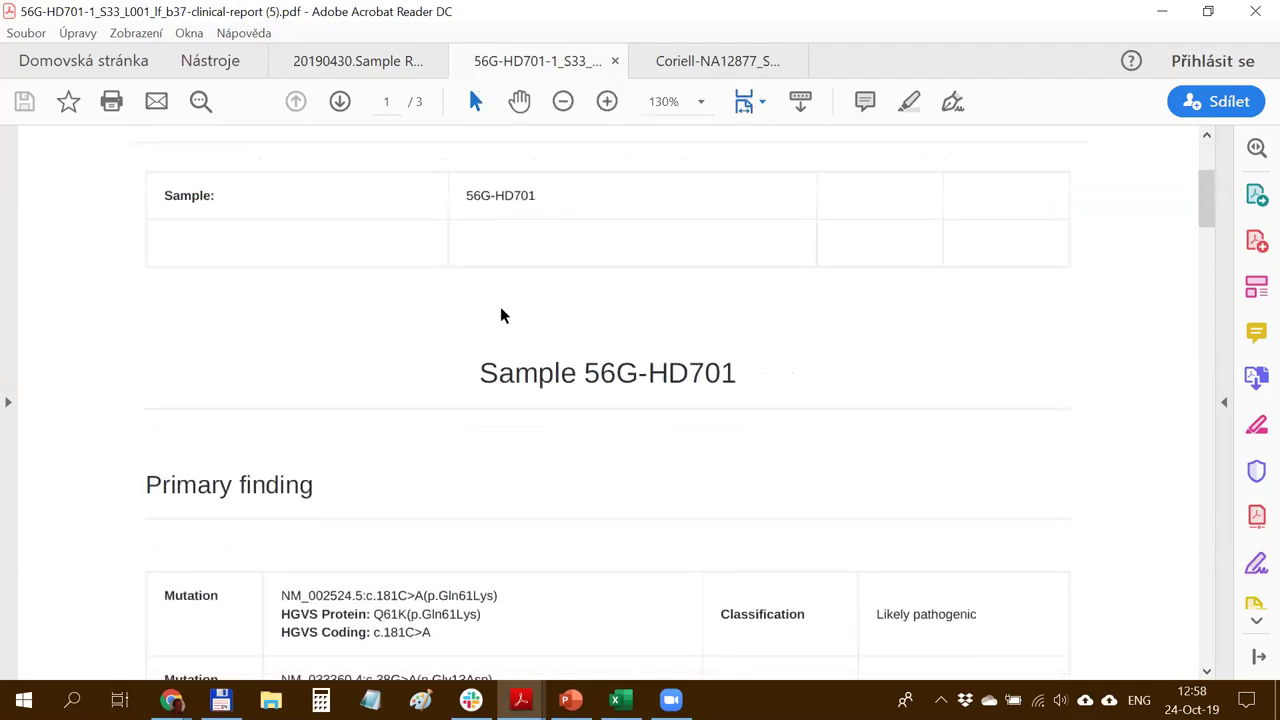
scroll(500, 307, up, 2)
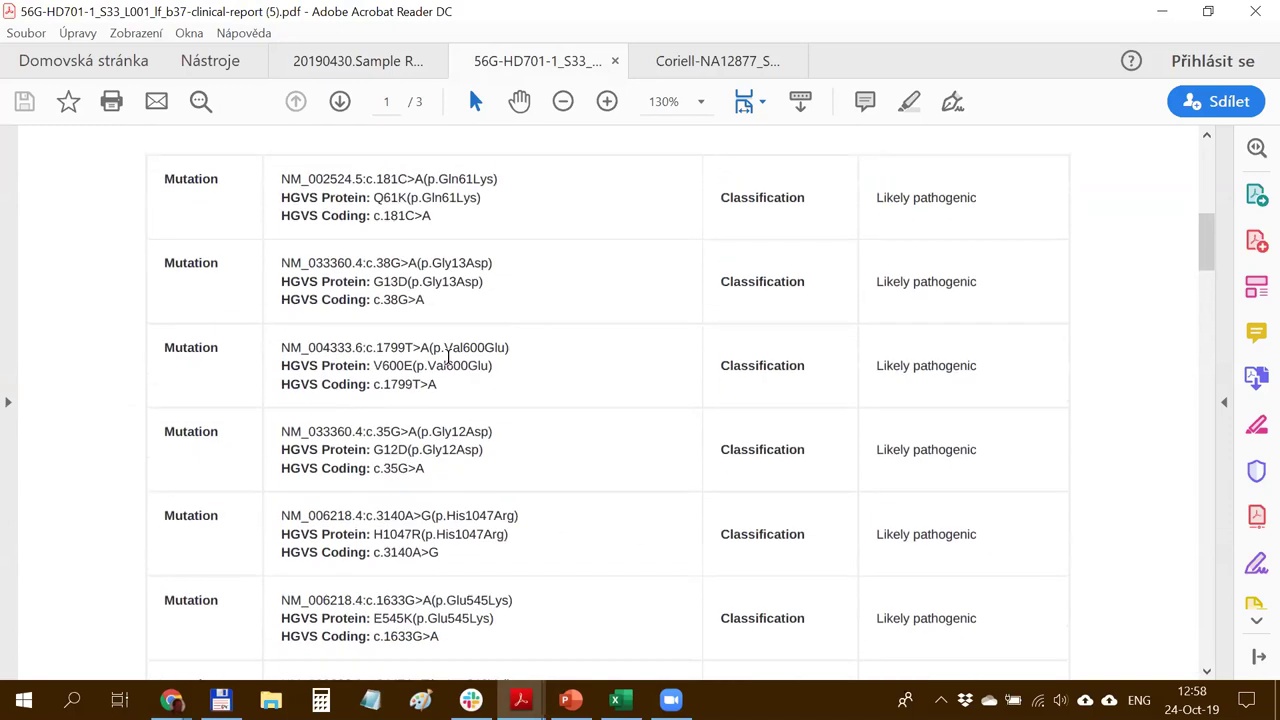
scroll(452, 362, down, 1)
scroll(395, 285, down, 12)
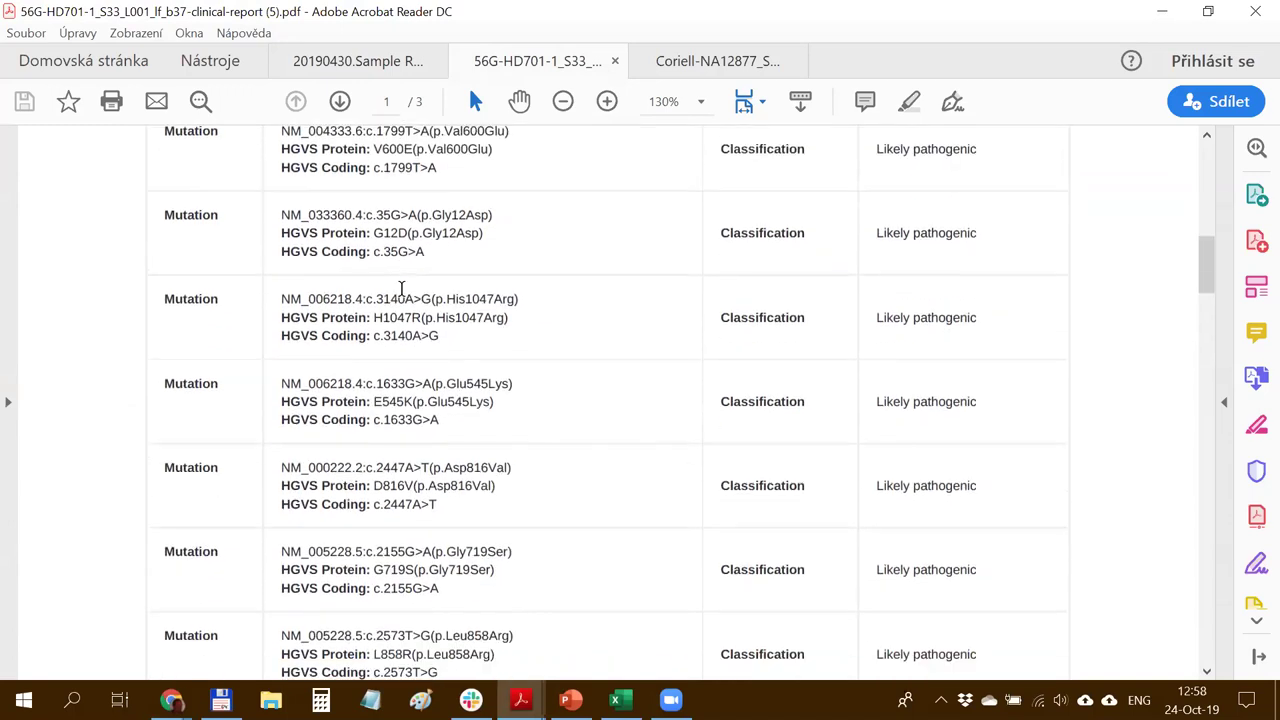
Examine the gene information and Clinical Genomic Database conditions for KRAS, NRAS, BRAF, KIT and EGFR in the 56G-HD701 report
scroll(405, 293, down, 5)
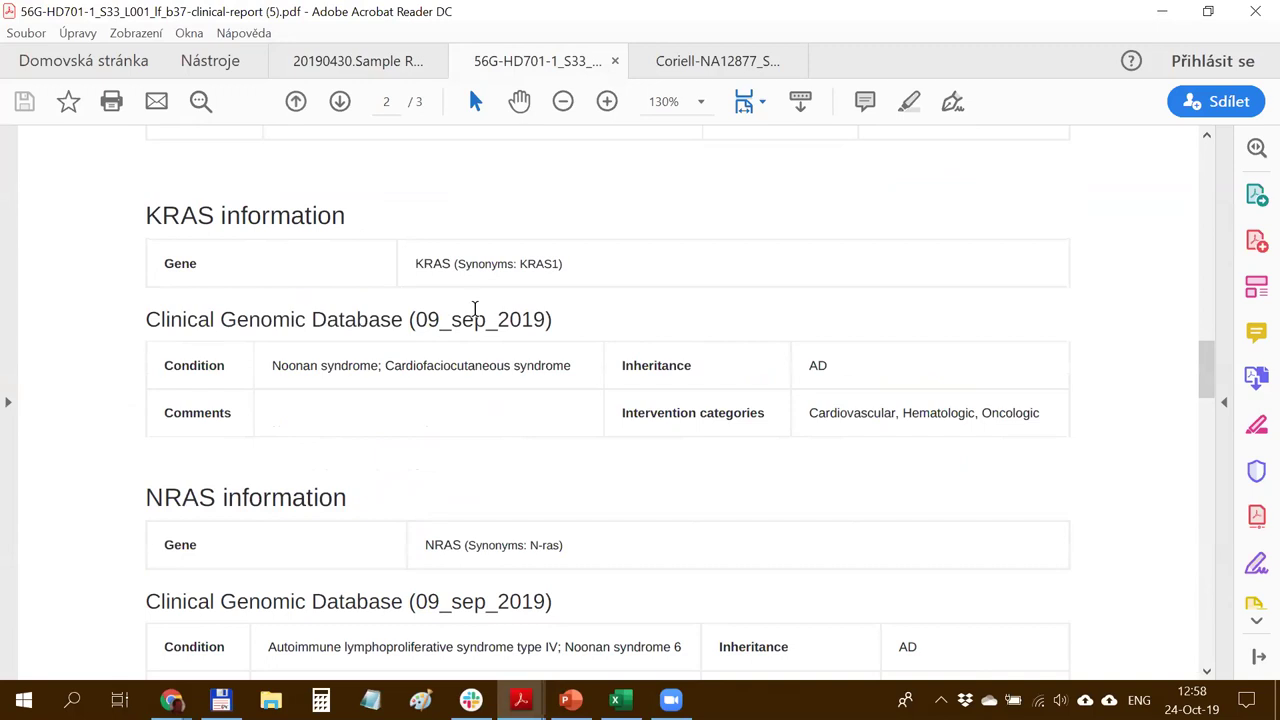
scroll(474, 309, down, 5)
scroll(475, 315, down, 15)
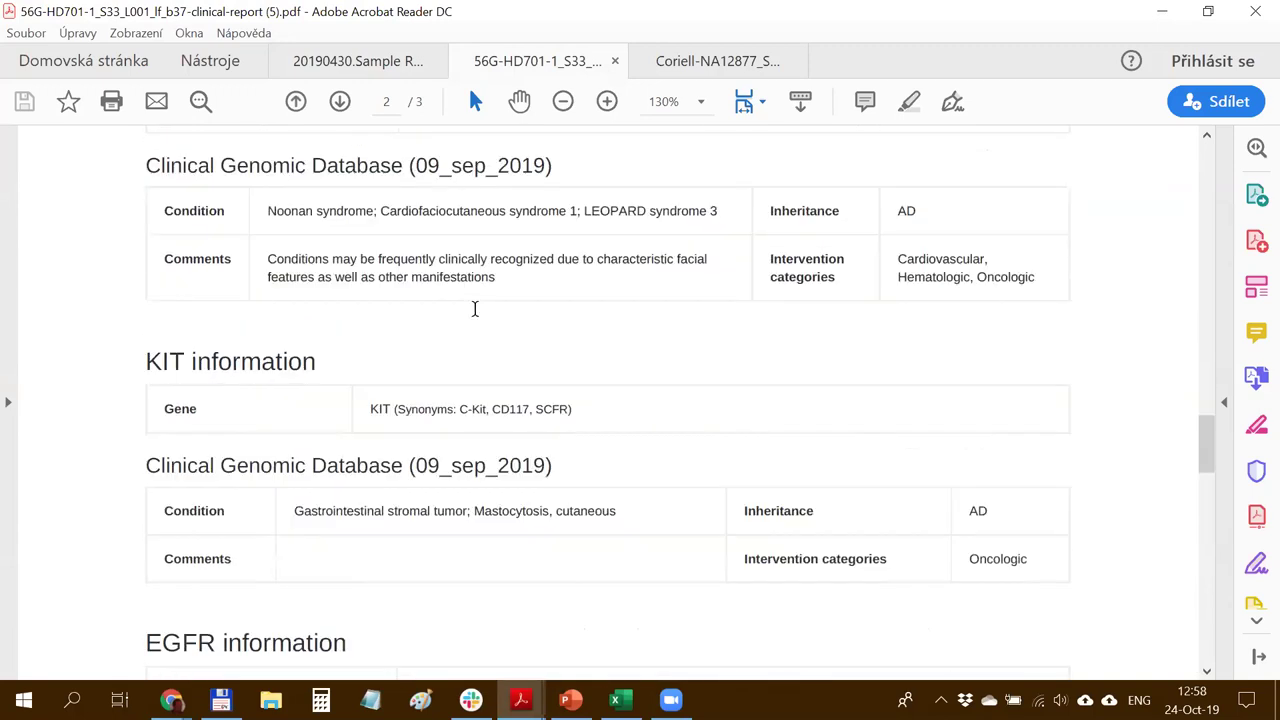
scroll(475, 310, up, 5)
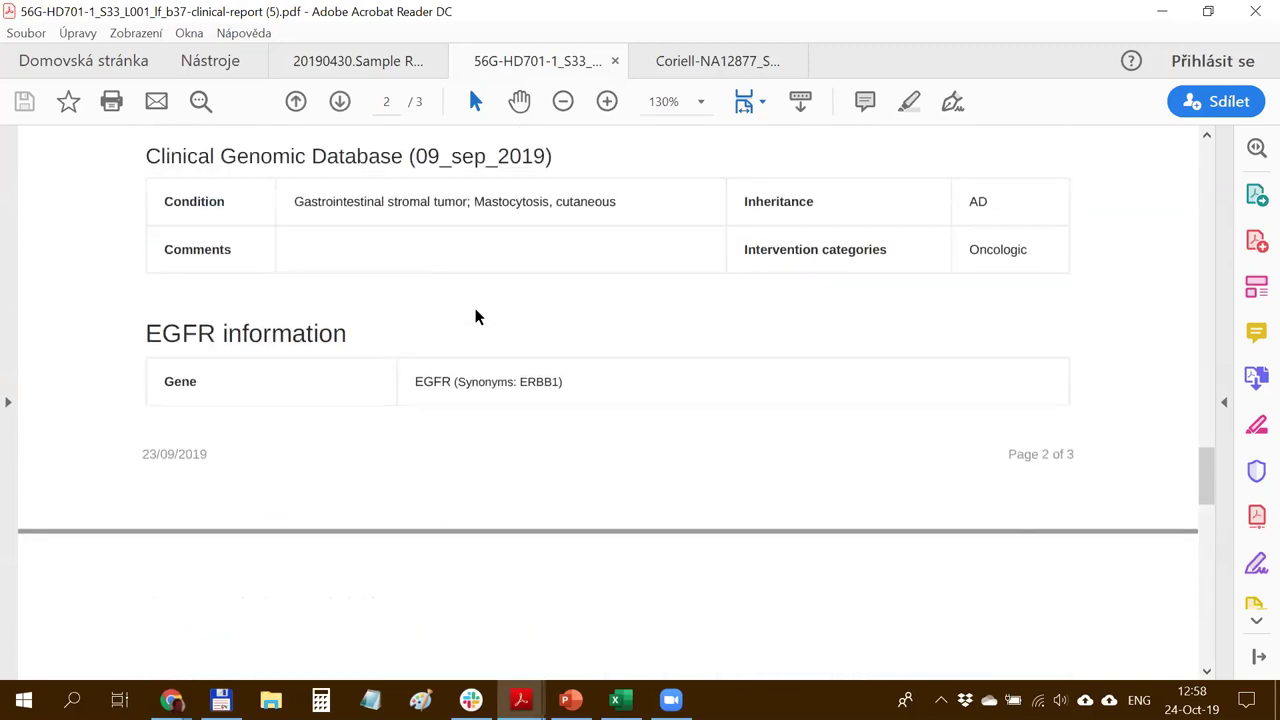
drag(292, 201, 614, 211)
click(720, 206)
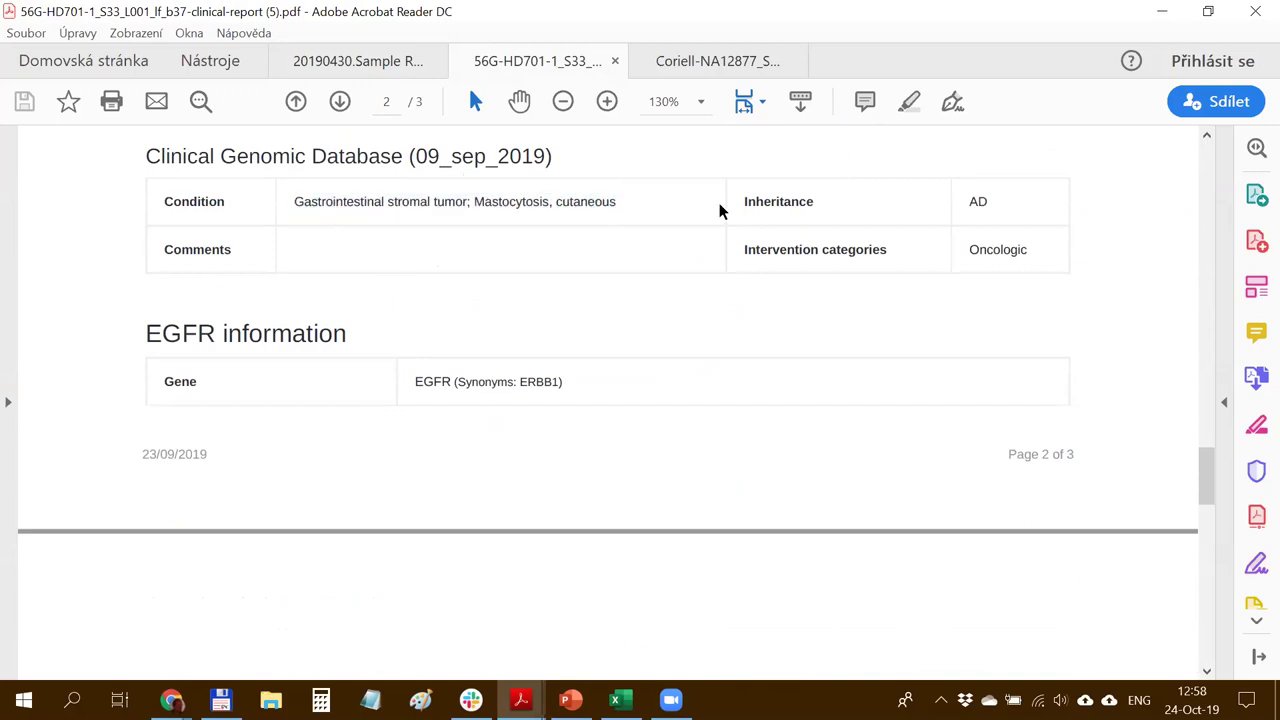
scroll(766, 261, up, 5)
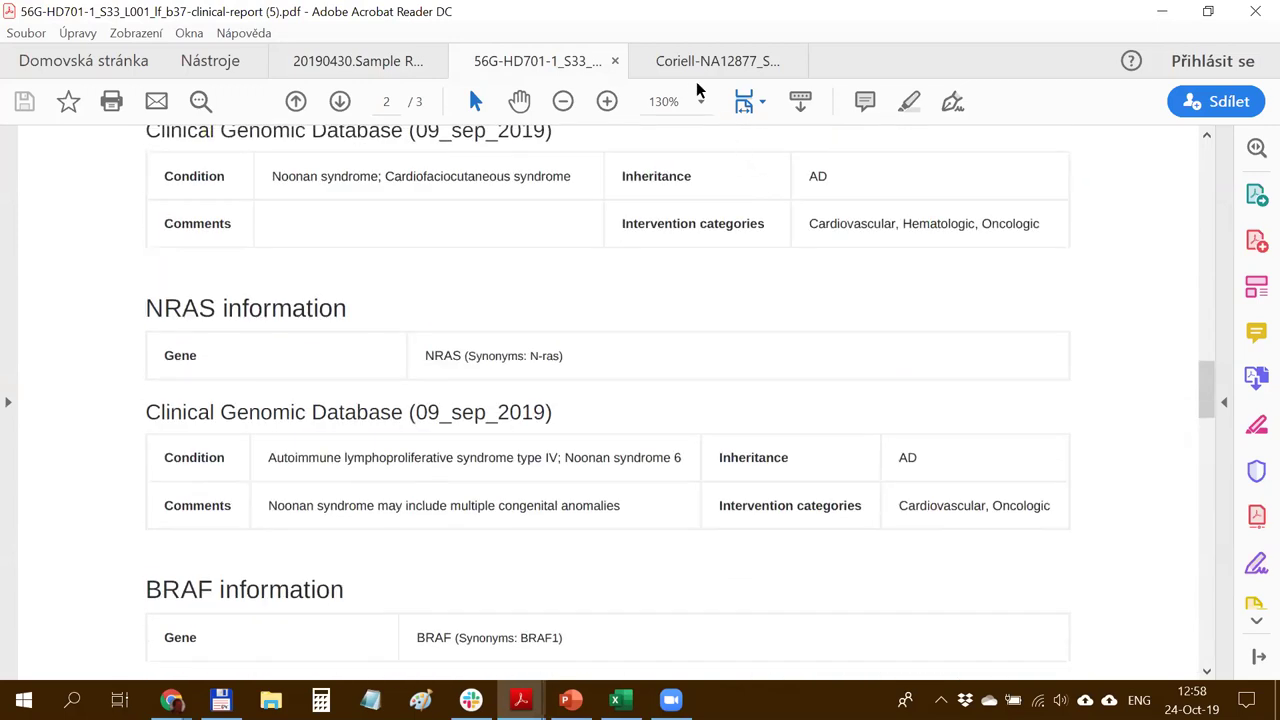
Bring up the Coriell-NA12877 clinical report PDF and examine its variant descriptions and mutation tables
click(686, 61)
scroll(637, 337, down, 10)
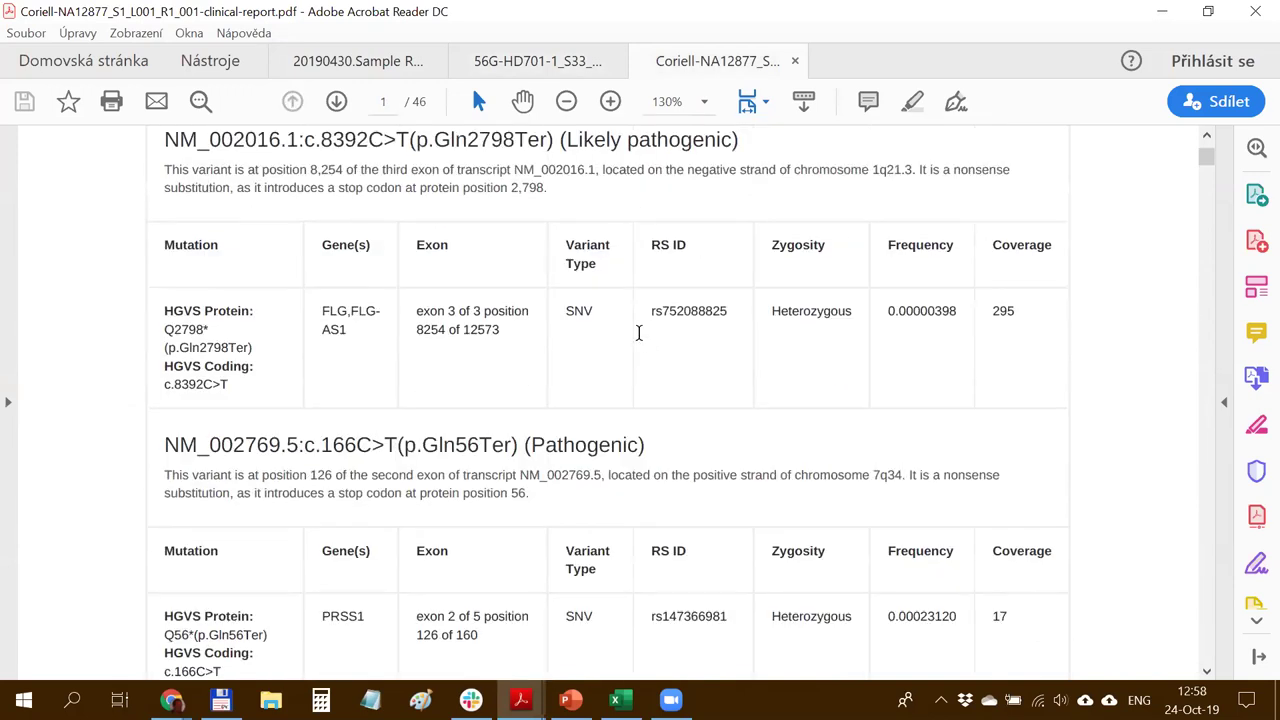
scroll(640, 340, up, 10)
scroll(638, 333, down, 2)
scroll(638, 335, down, 12)
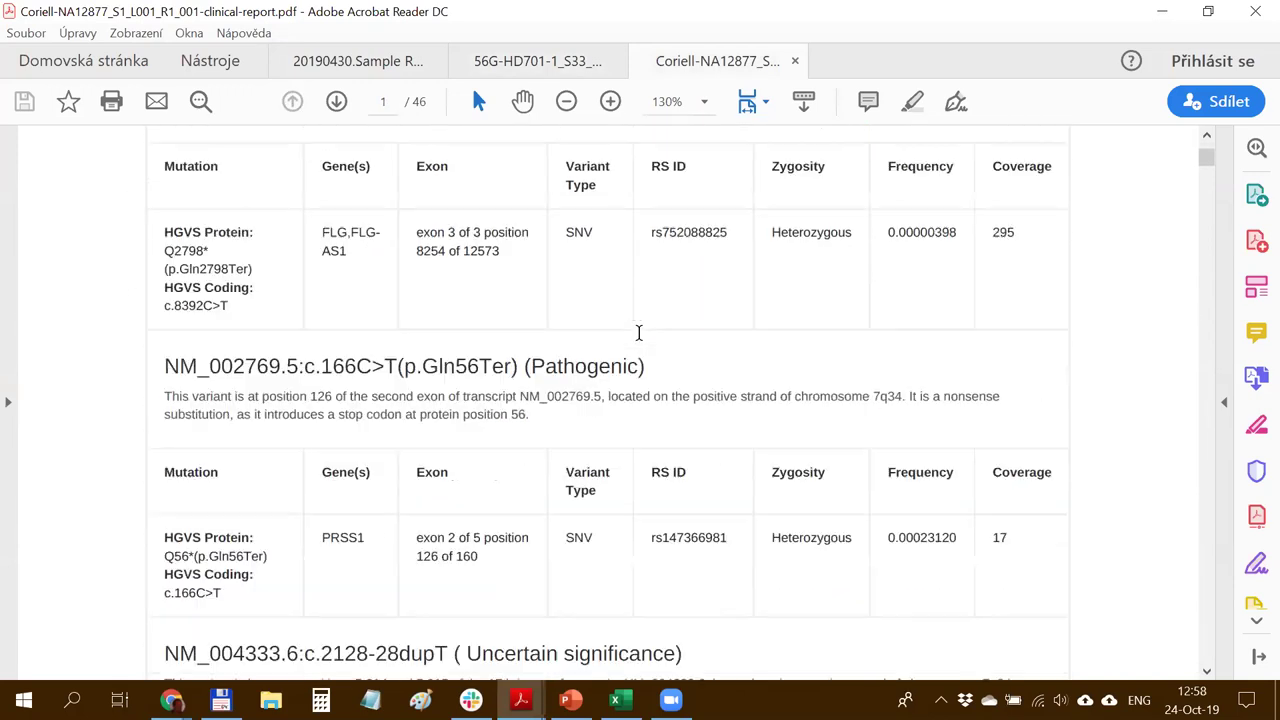
Read the CFTR gene description and its associated conditions in the Coriell-NA12877 report
scroll(638, 337, down, 15)
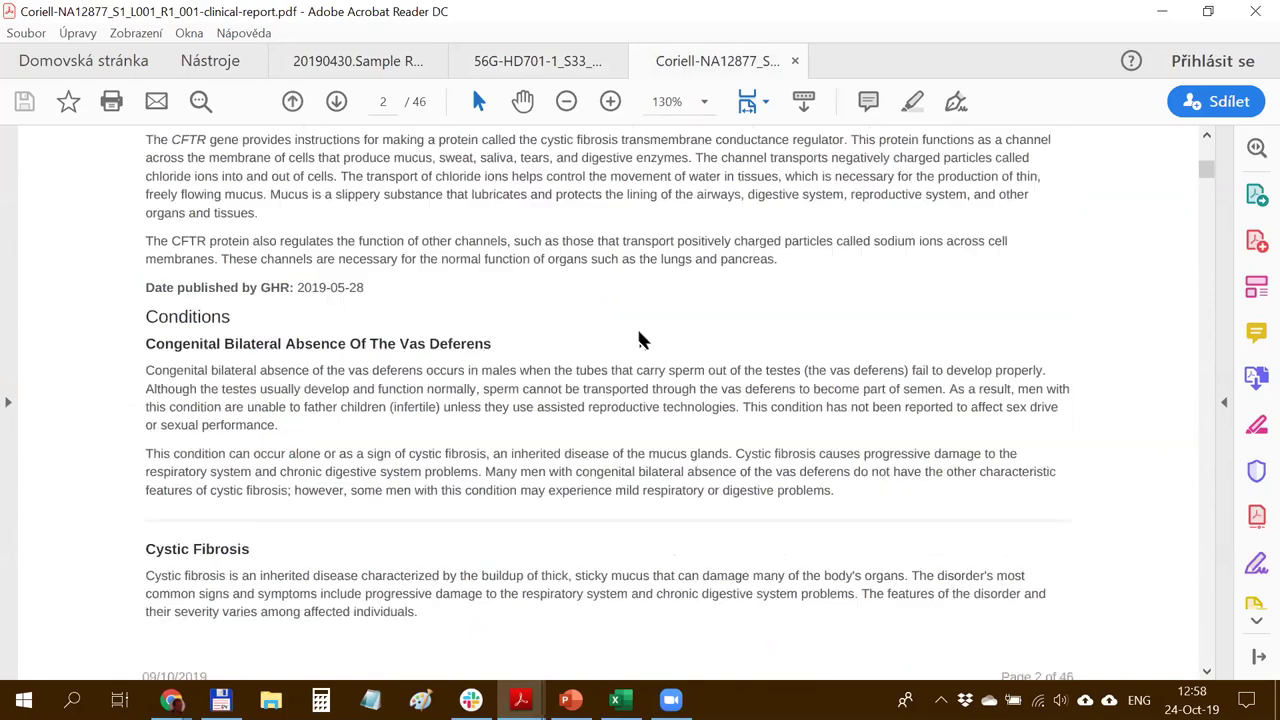
scroll(256, 340, up, 5)
click(143, 312)
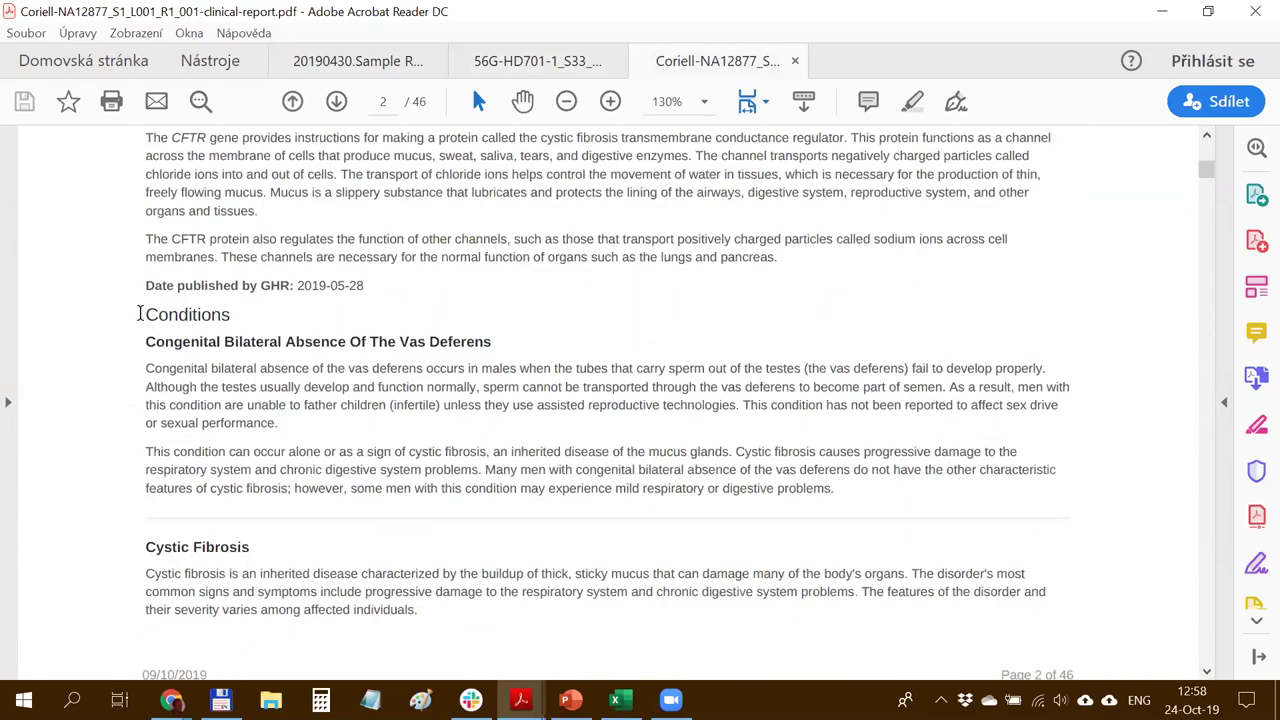
shift+click(508, 410)
click(696, 416)
scroll(594, 297, down, 10)
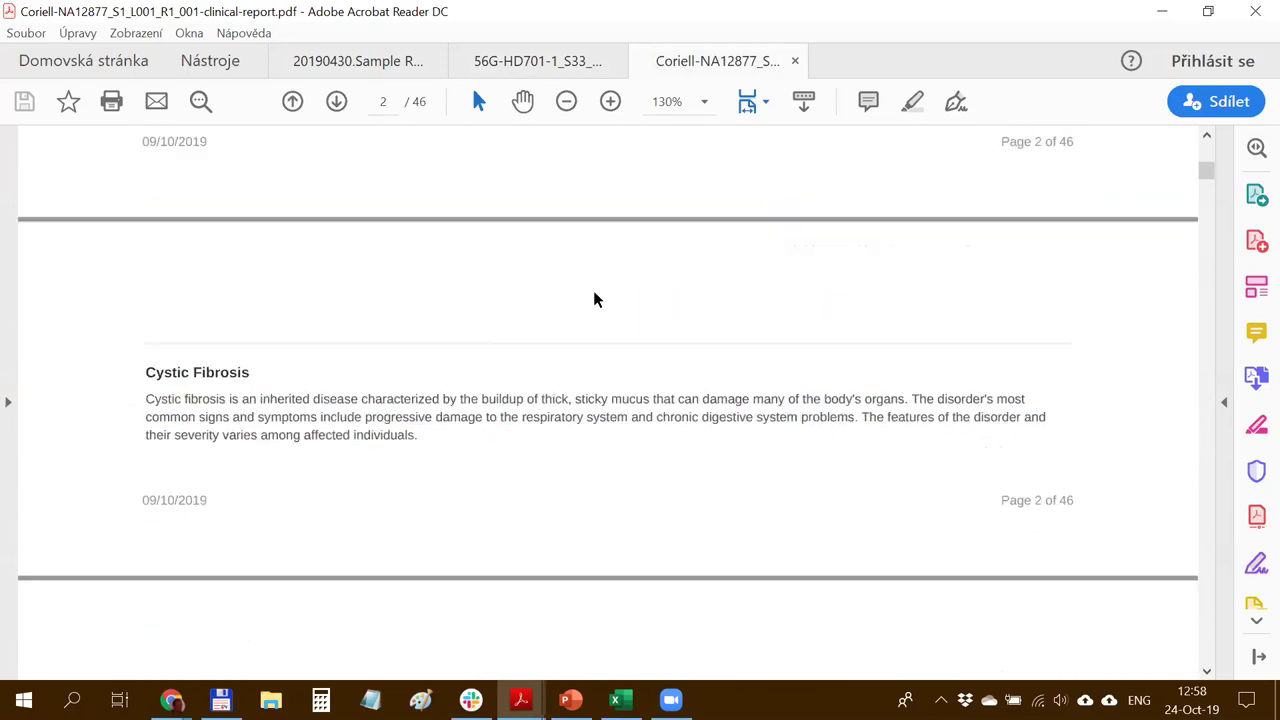
Go to page 16 of the Coriell-NA12877 report, check its references and clinical trials, and return to the VarSome Clinical report
click(385, 101)
text(16)
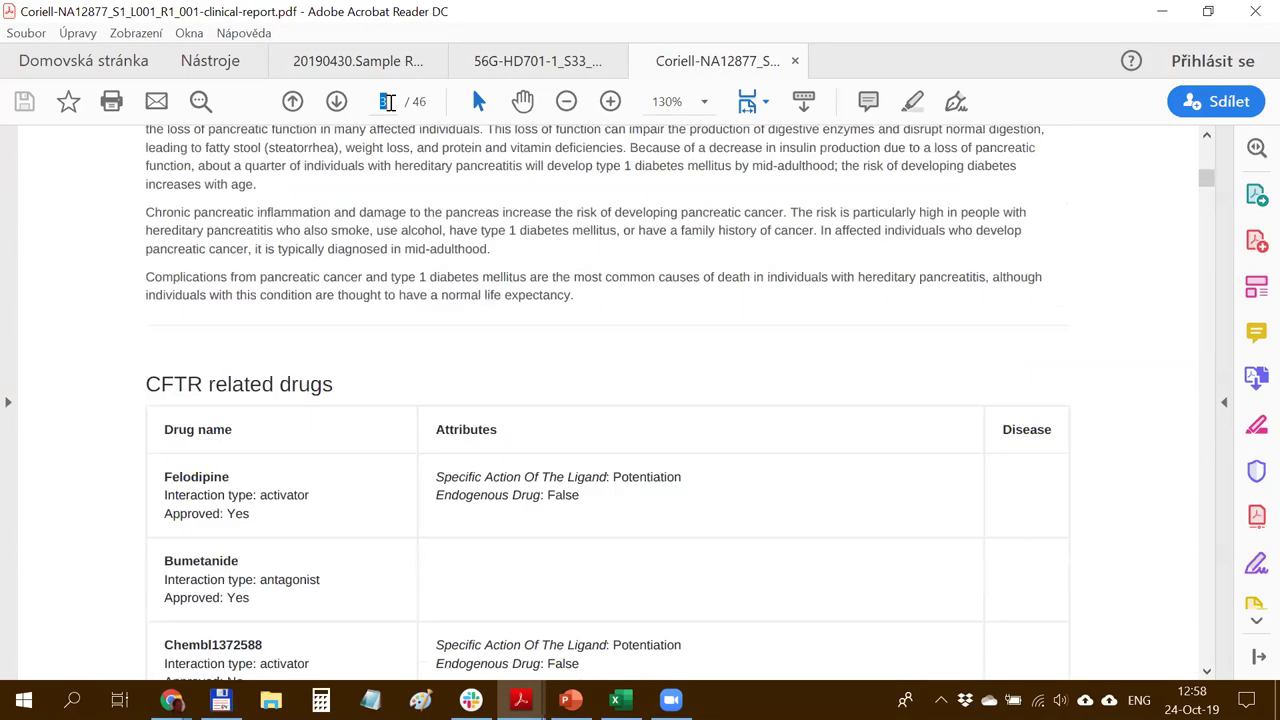
key(Return)
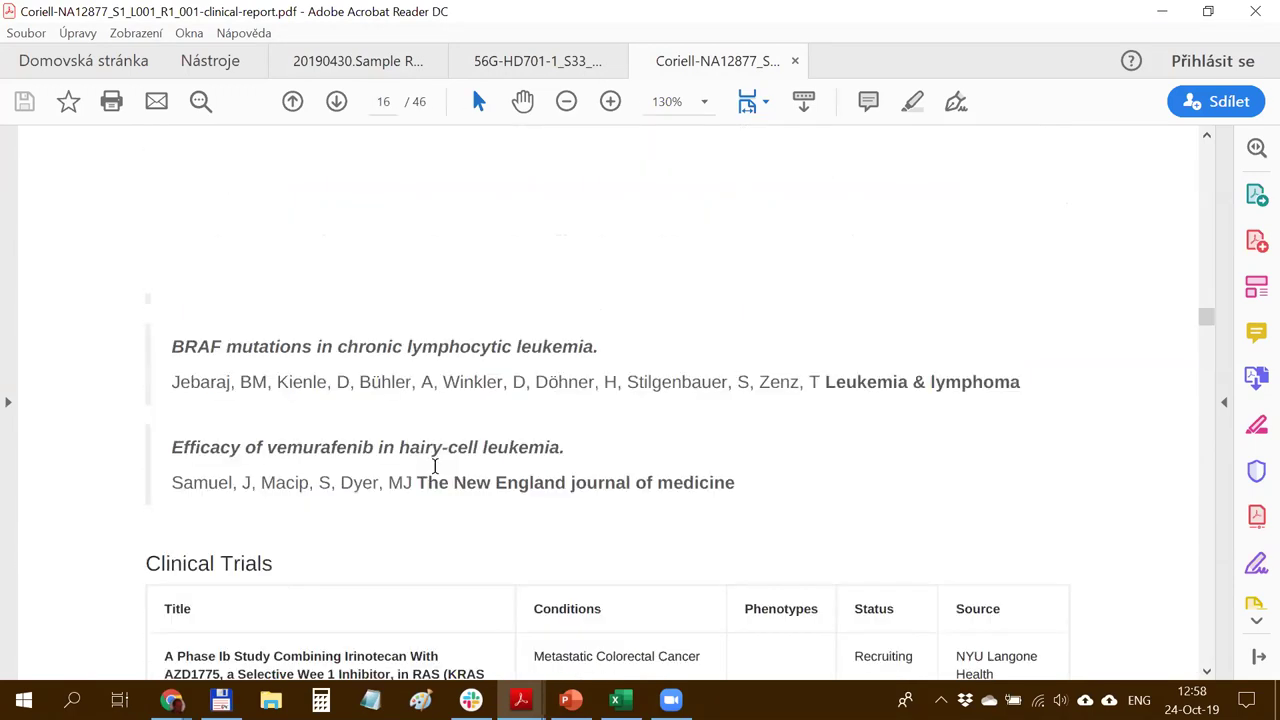
scroll(435, 467, down, 5)
scroll(434, 470, up, 10)
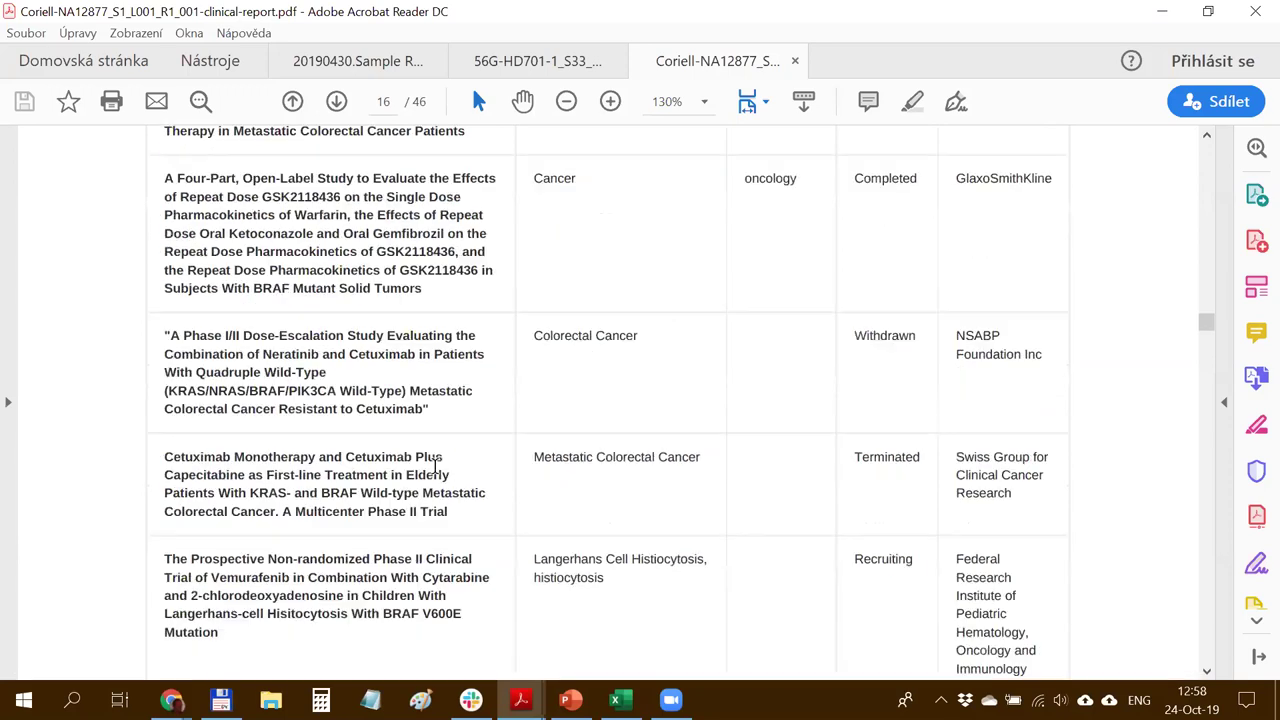
click(1162, 11)
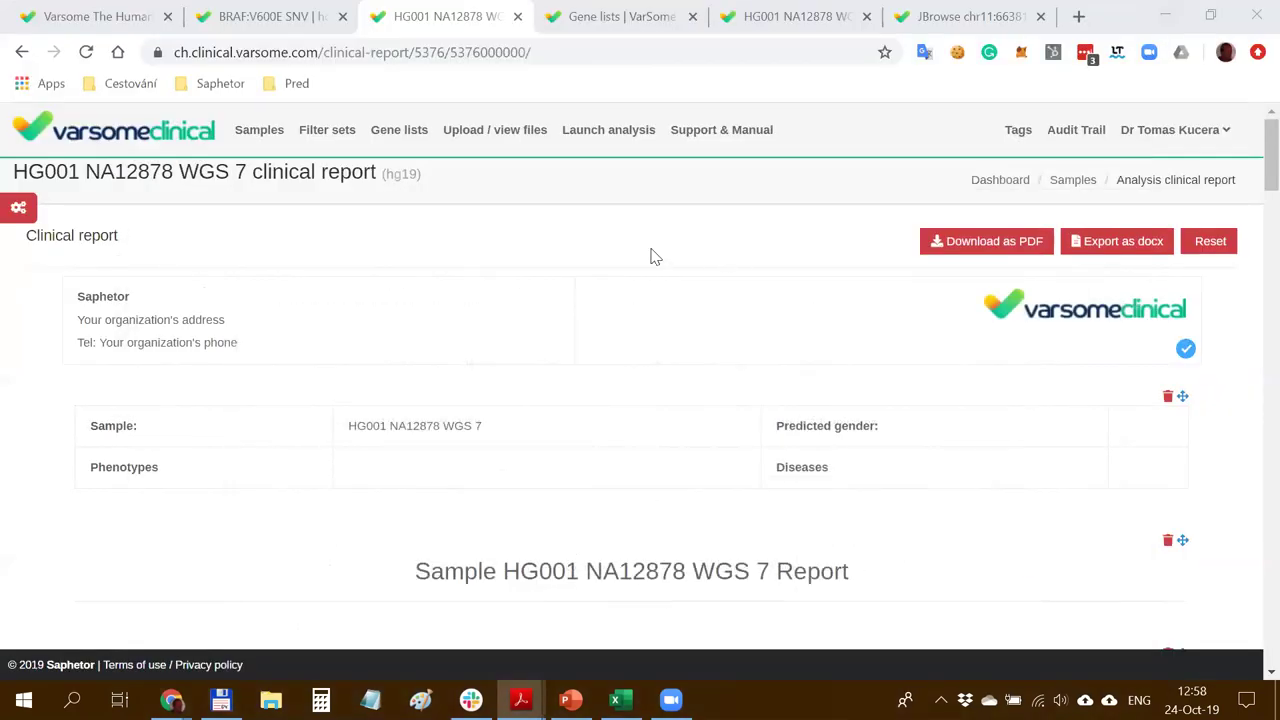